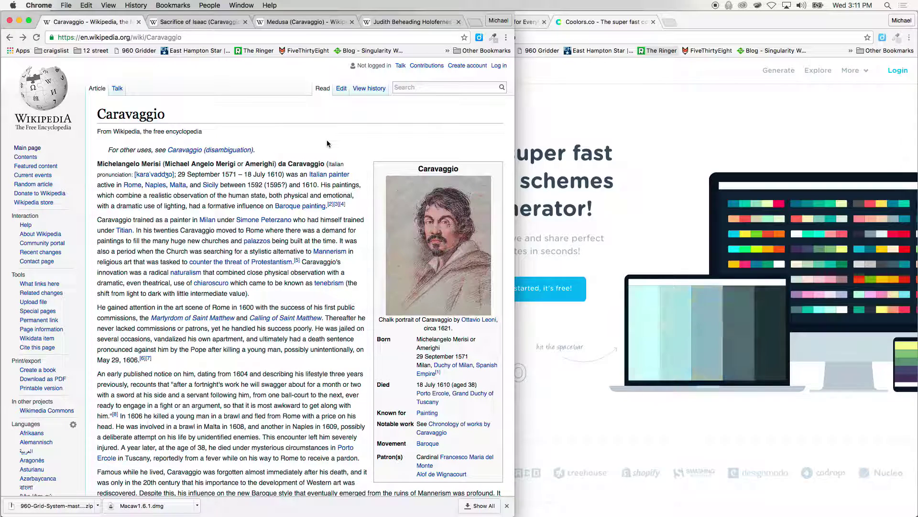
# Step: Open the enlarged images of Sacrifice of Isaac (Uffizi version), Medusa and Judith Beheading Holofernes from their Wikipedia articles
pyautogui.click(201, 22)
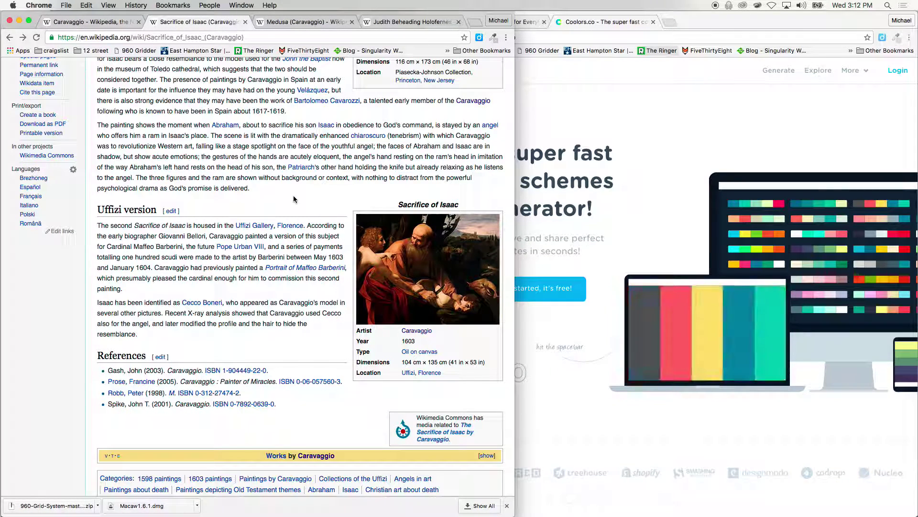
pyautogui.click(428, 273)
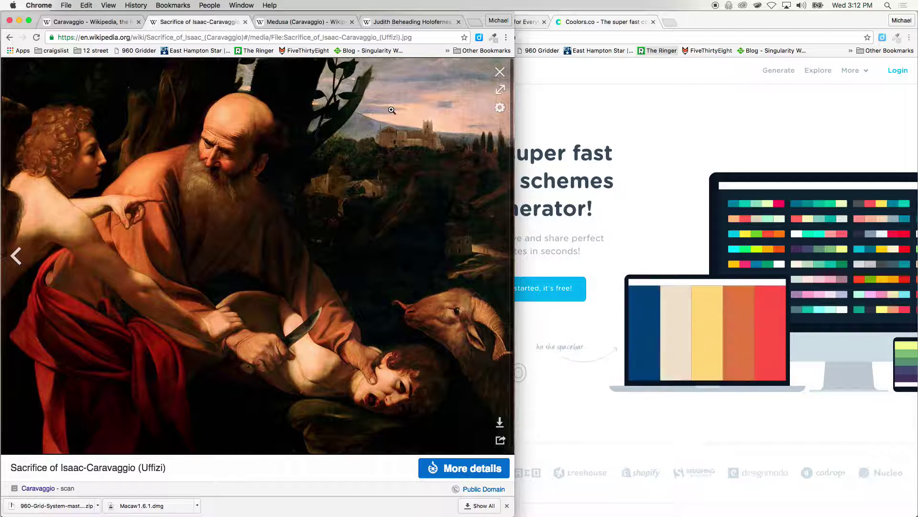
pyautogui.click(300, 21)
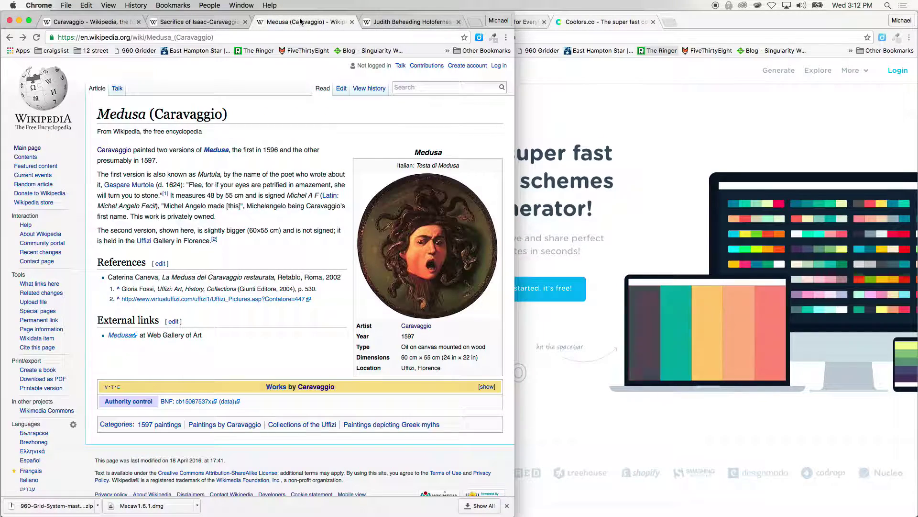
pyautogui.click(422, 193)
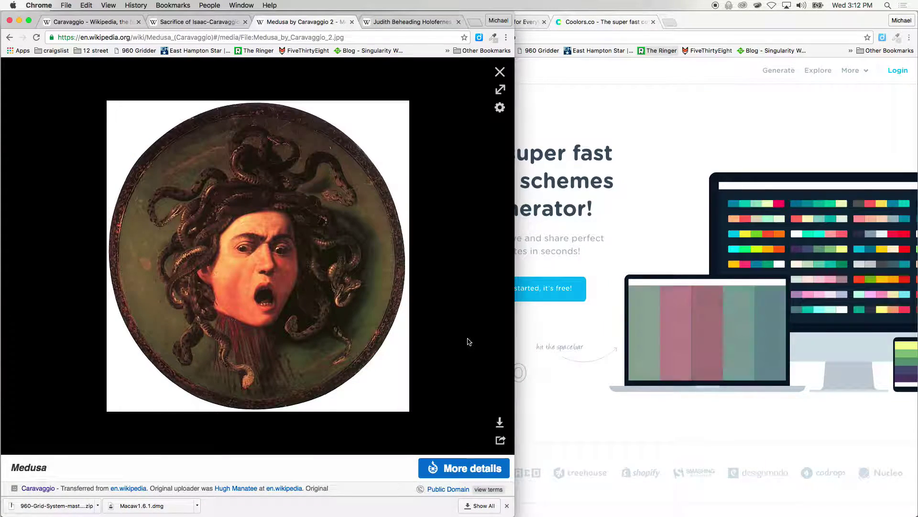
pyautogui.click(412, 21)
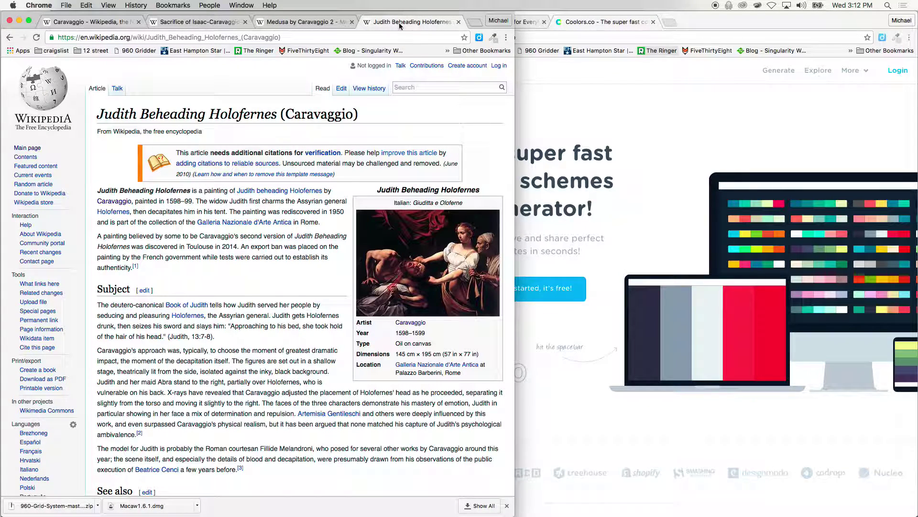
pyautogui.click(434, 275)
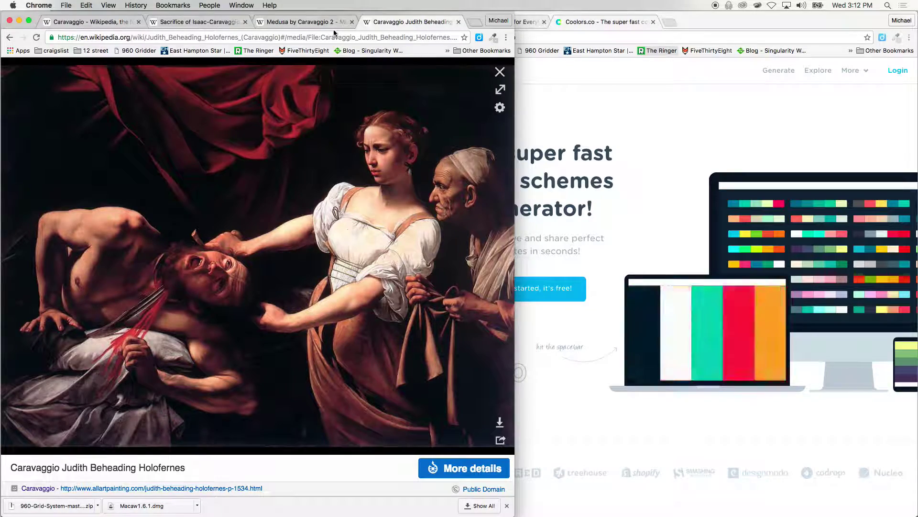
# Step: Compare the three enlarged Caravaggio paintings, ending on the main Caravaggio article
pyautogui.click(306, 21)
pyautogui.click(209, 24)
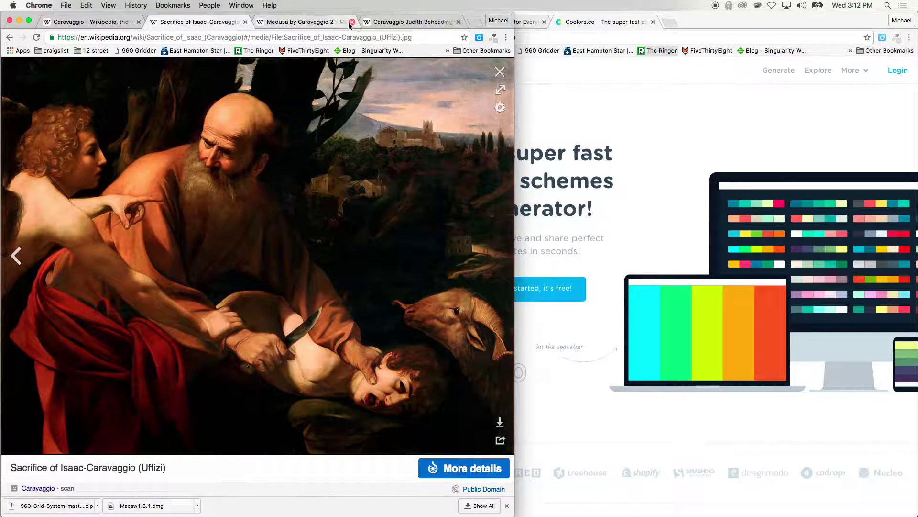
pyautogui.click(319, 21)
pyautogui.click(405, 22)
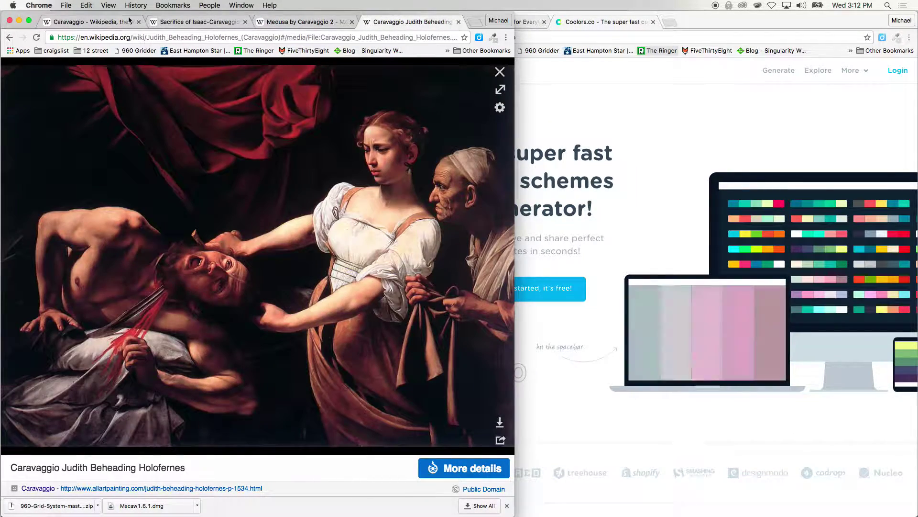
pyautogui.click(96, 24)
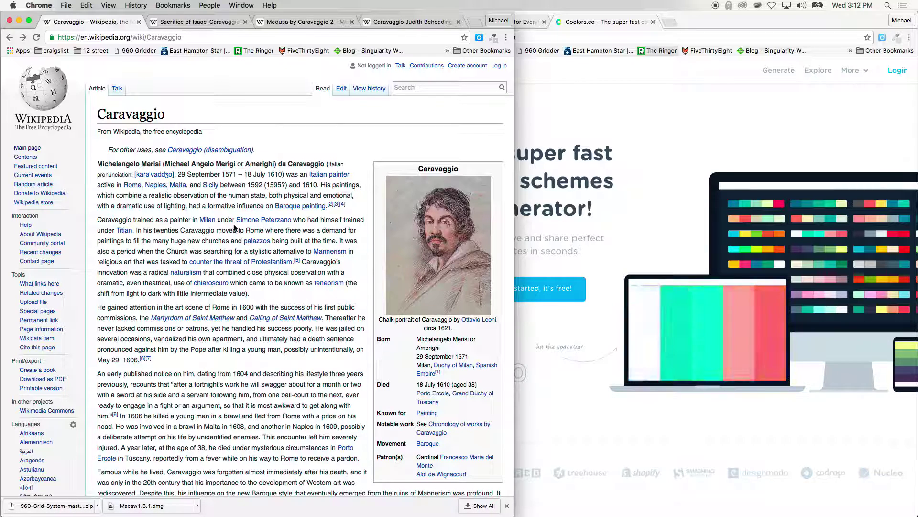
# Step: Switch to Illustrator and create a Letter-size landscape document, 11 × 8.5 in, with one artboard
pyautogui.press('super+shift+Tab')
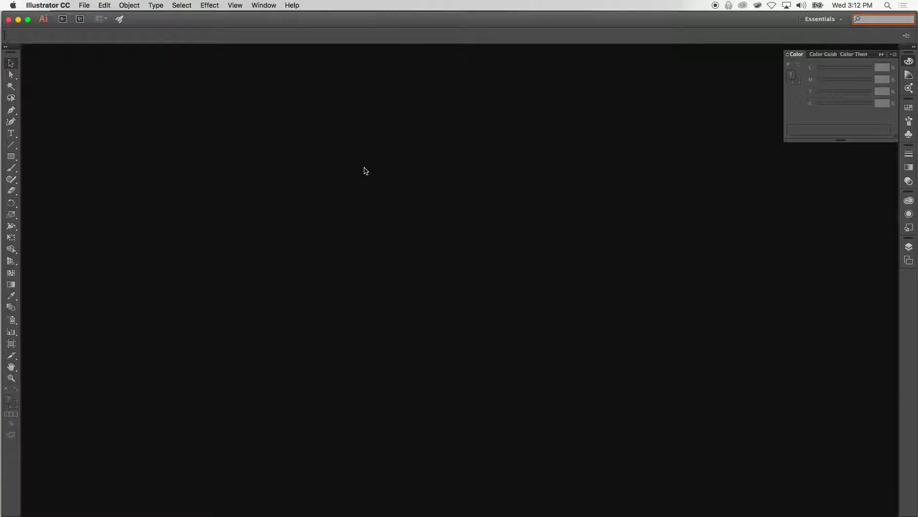
pyautogui.press('super+n')
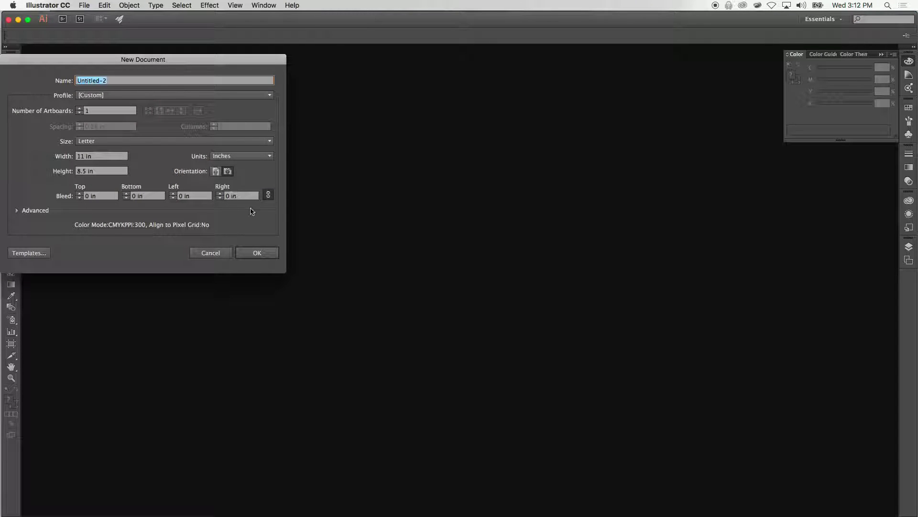
pyautogui.click(258, 254)
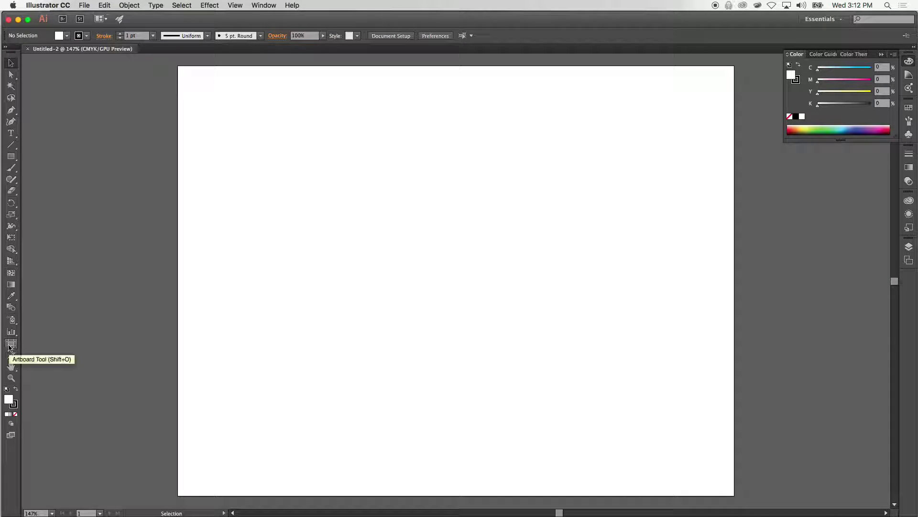
# Step: Copy the Judith Beheading Holofernes image from Chrome into the Illustrator document, scaled to about 3.35 × 2.48 in near the artboard's upper-right corner
pyautogui.press('super+Tab')
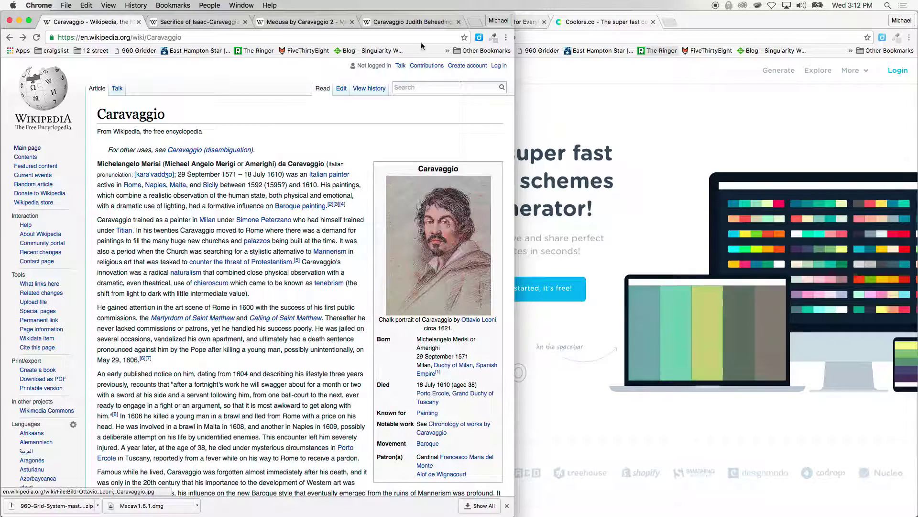
pyautogui.click(409, 23)
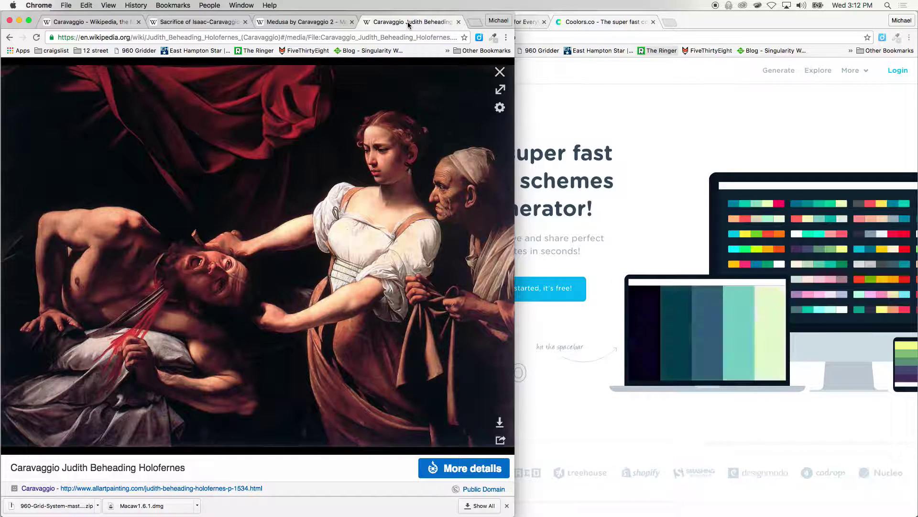
pyautogui.rightClick(295, 160)
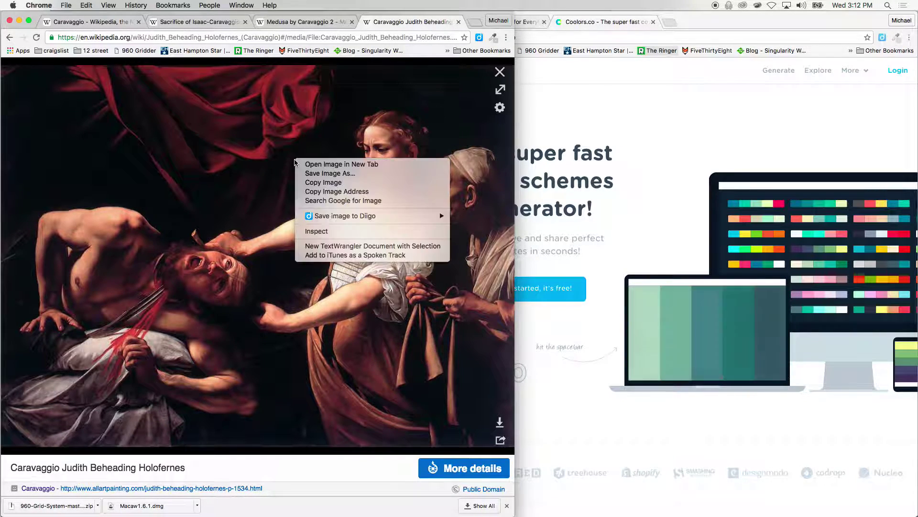
pyautogui.click(361, 183)
pyautogui.press('super+Tab')
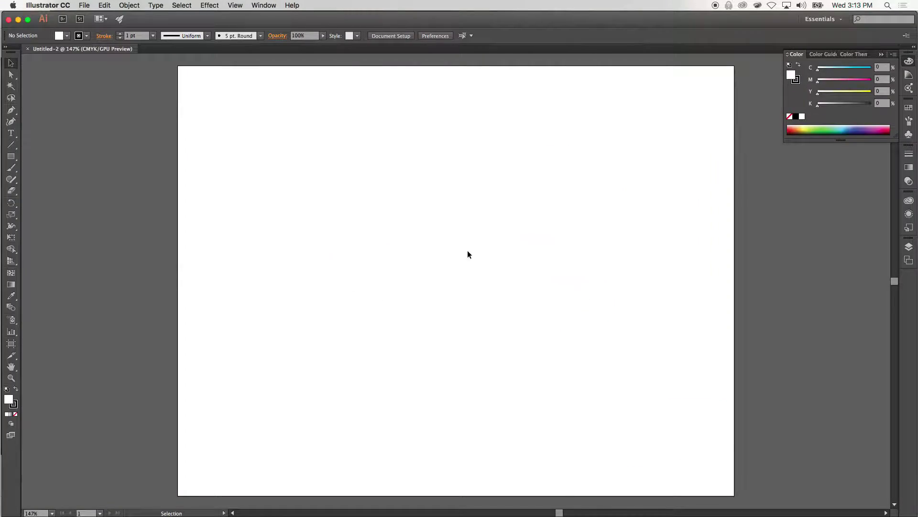
pyautogui.press('super+v')
pyautogui.press('super+0')
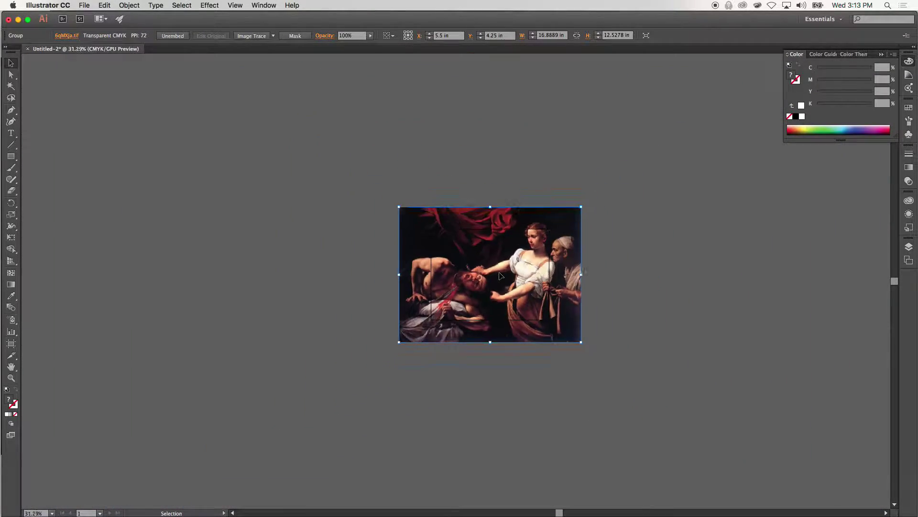
pyautogui.moveTo(335, 167)
pyautogui.mouseDown()
pyautogui.moveTo(574, 342)
pyautogui.moveTo(520, 238)
pyautogui.moveTo(539, 237)
pyautogui.mouseUp()
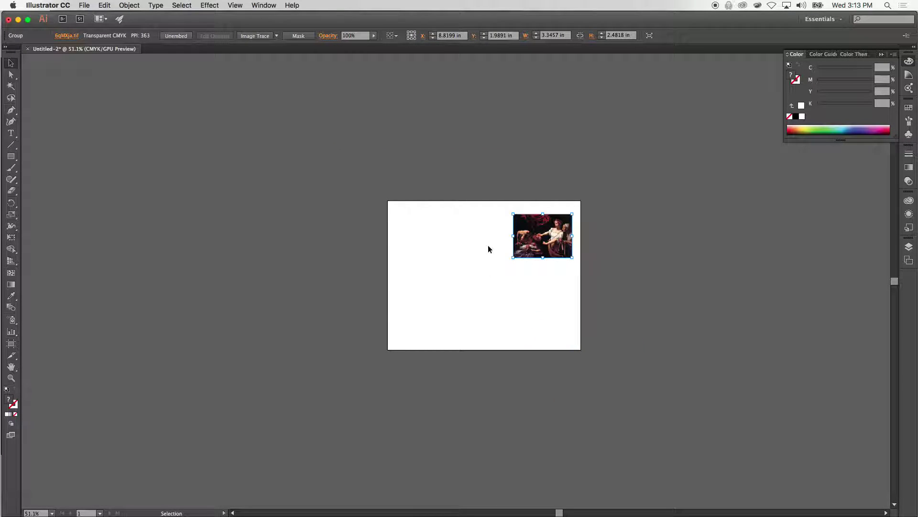
# Step: Copy the Medusa image from Chrome into the Illustrator document, scaled to about 3.9 × 4 in below the Judith painting
pyautogui.press('super+Tab')
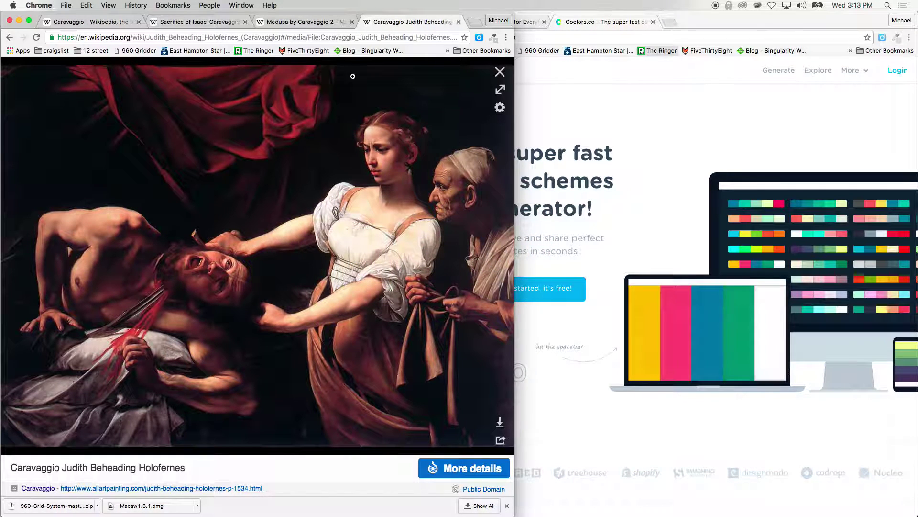
pyautogui.click(298, 22)
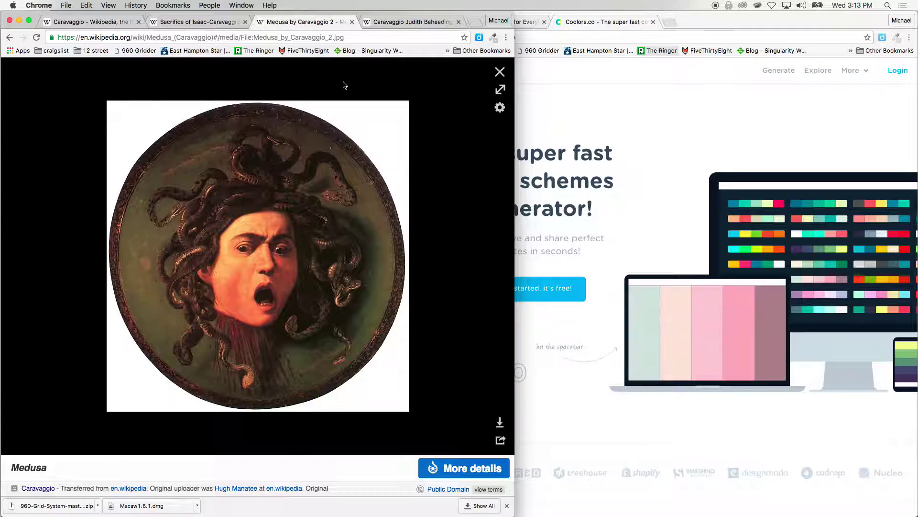
pyautogui.rightClick(299, 249)
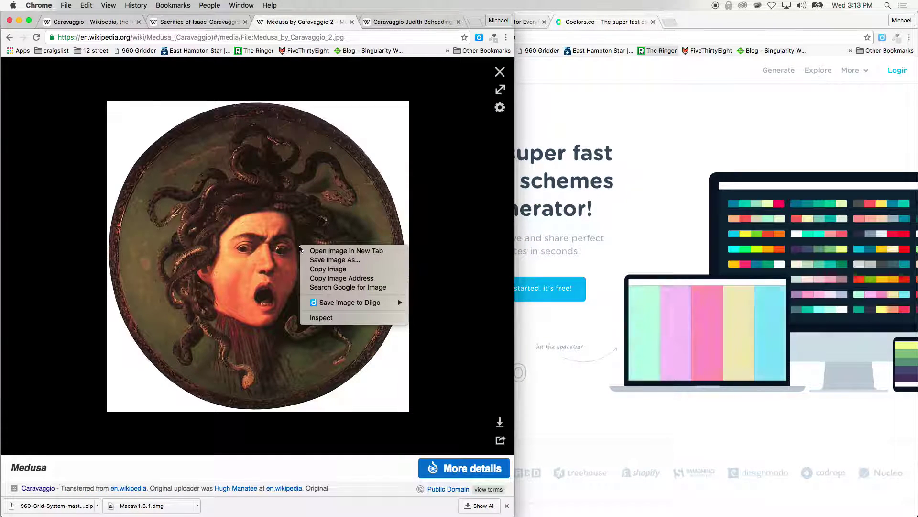
pyautogui.click(345, 269)
pyautogui.press('super+Tab')
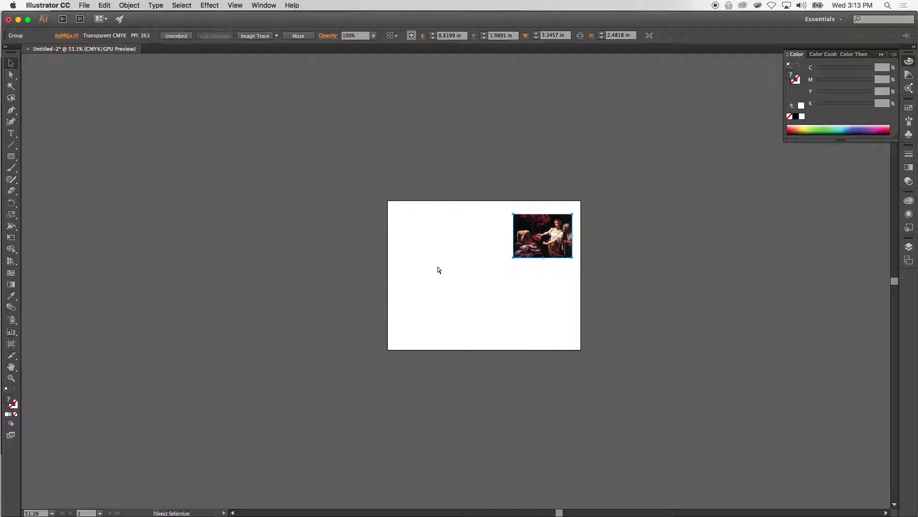
pyautogui.press('super+v')
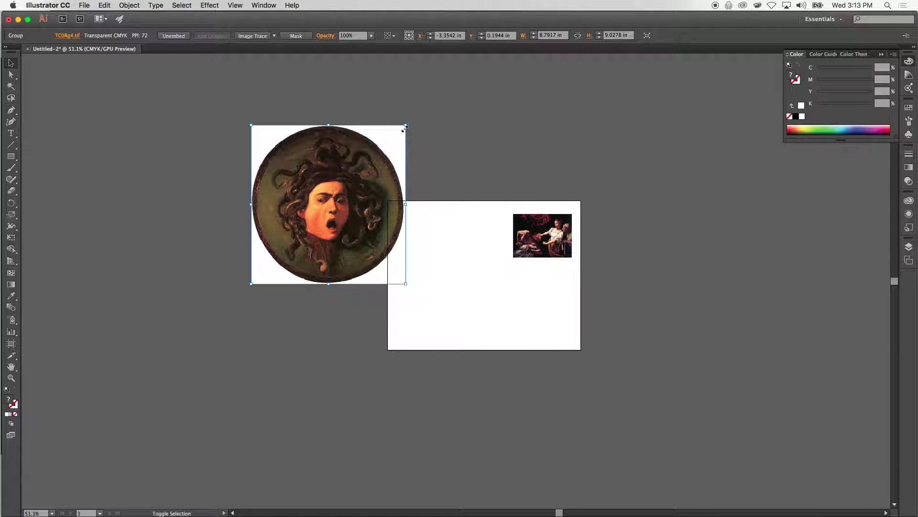
pyautogui.moveTo(403, 128); pyautogui.dragTo(317, 214)
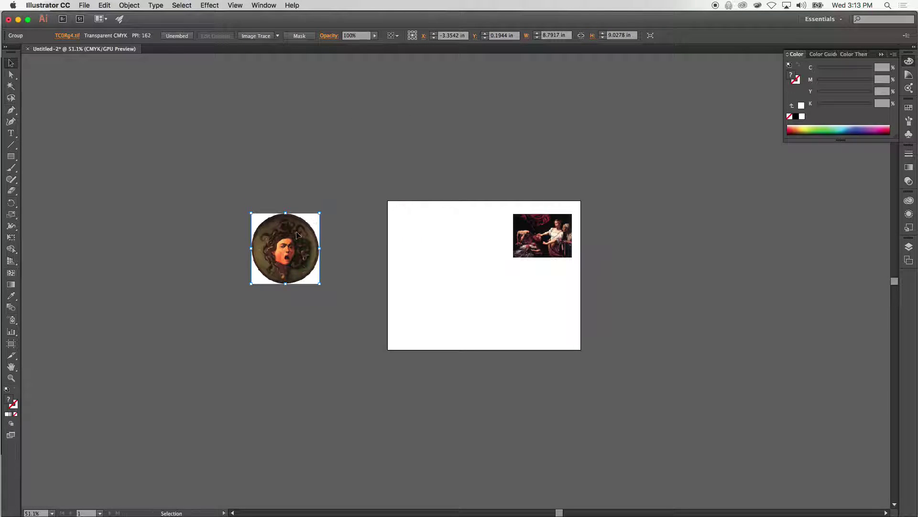
pyautogui.moveTo(339, 258); pyautogui.dragTo(527, 308)
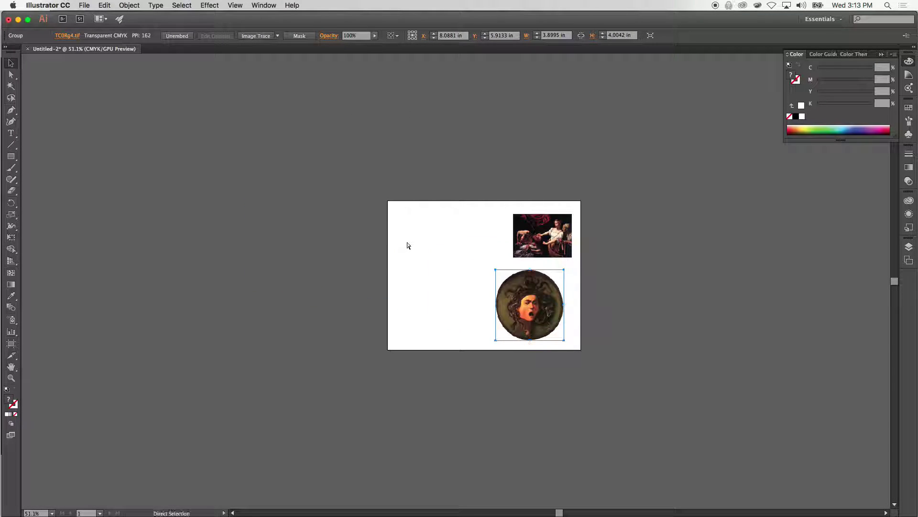
# Step: Copy the Sacrifice of Isaac image from Chrome into the Illustrator document, scaled to about 5.9 × 4.55 in on the artboard's upper left
pyautogui.press('super+Tab')
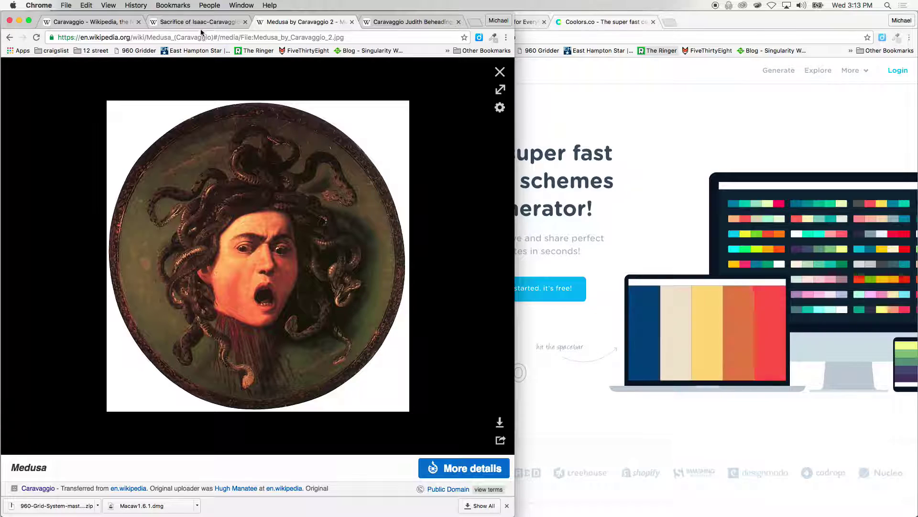
pyautogui.press('Right')
pyautogui.rightClick(307, 172)
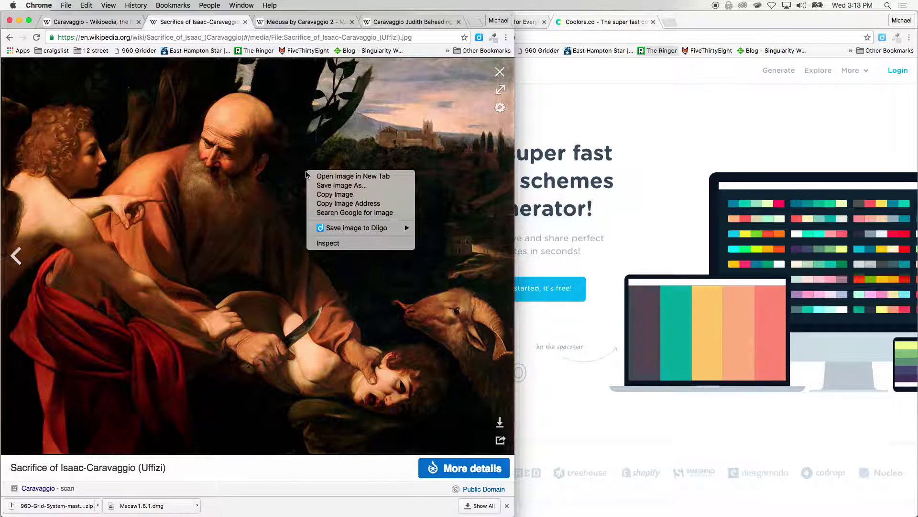
pyautogui.click(350, 195)
pyautogui.press('super+Tab')
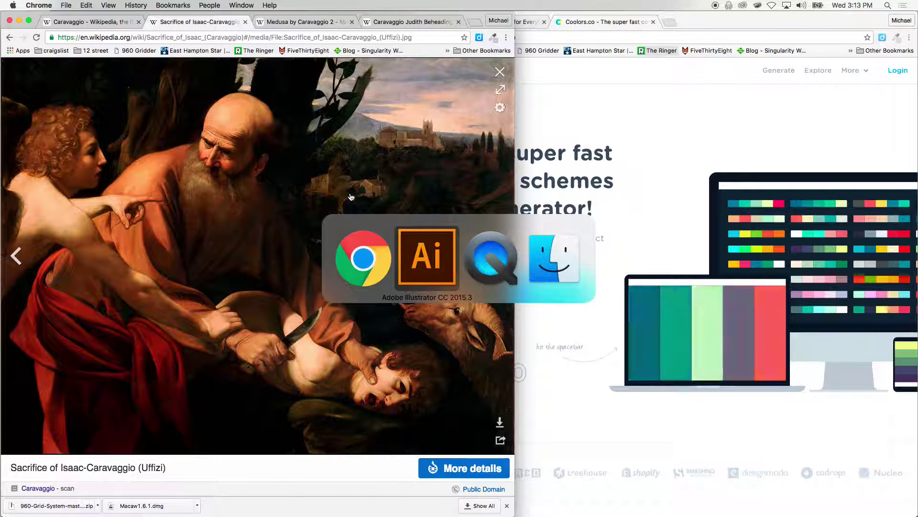
pyautogui.press('super+v')
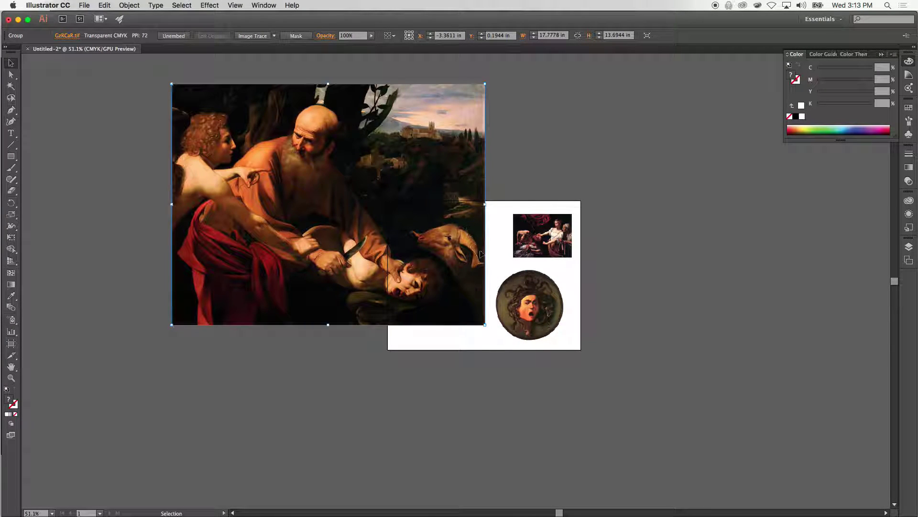
pyautogui.moveTo(485, 84)
pyautogui.mouseDown()
pyautogui.moveTo(328, 201)
pyautogui.moveTo(276, 207)
pyautogui.mouseUp()
pyautogui.moveTo(238, 271); pyautogui.dragTo(462, 234)
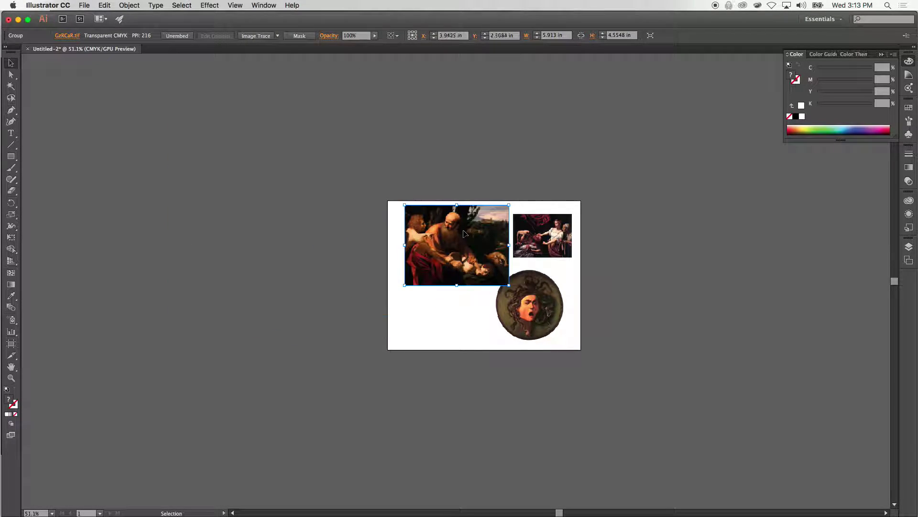
# Step: Scale the Sacrifice of Isaac image down to about 4.09 × 3.15 in and inspect its lower-right details
pyautogui.scroll(10, 464, 233)
pyautogui.scroll(-5, 478, 196)
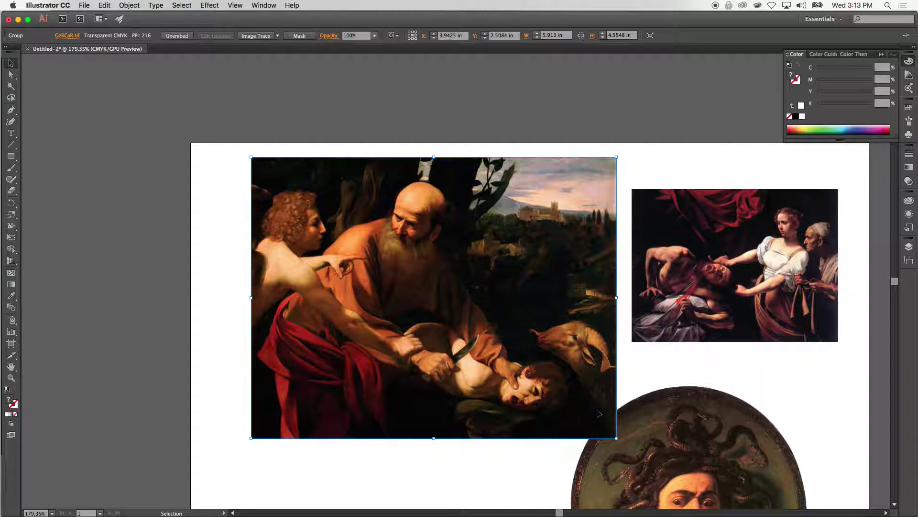
pyautogui.moveTo(617, 438)
pyautogui.mouseDown()
pyautogui.moveTo(514, 361)
pyautogui.moveTo(553, 357)
pyautogui.mouseUp()
pyautogui.scroll(4, 553, 357)
pyautogui.scroll(2, 553, 357)
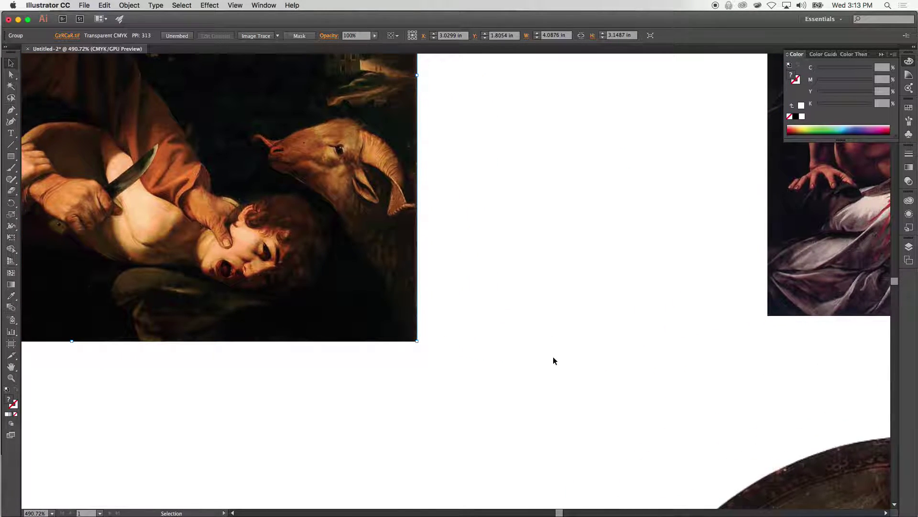
pyautogui.moveTo(269, 189)
pyautogui.mouseDown()
pyautogui.moveTo(388, 246)
pyautogui.moveTo(427, 216)
pyautogui.mouseUp()
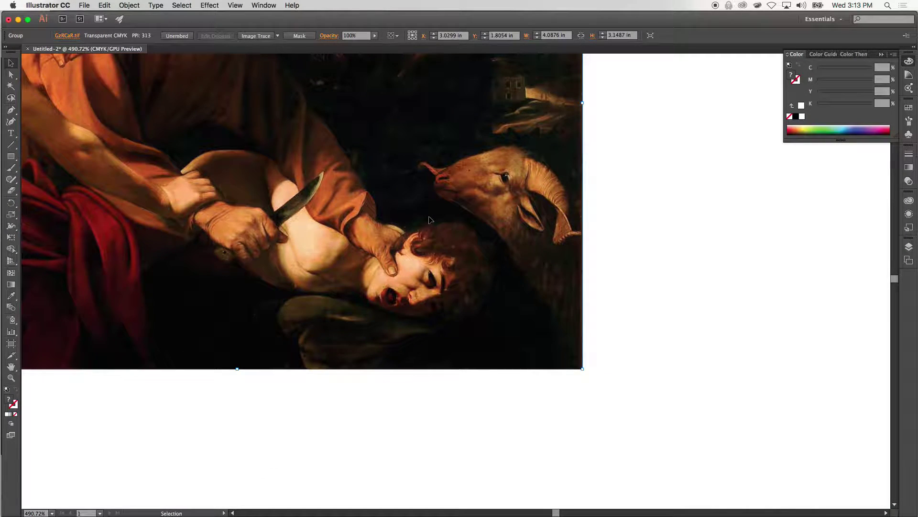
# Step: Place a duplicate of the Sacrifice of Isaac image below the original, overlapping the artboard's left edge
pyautogui.press('super+0')
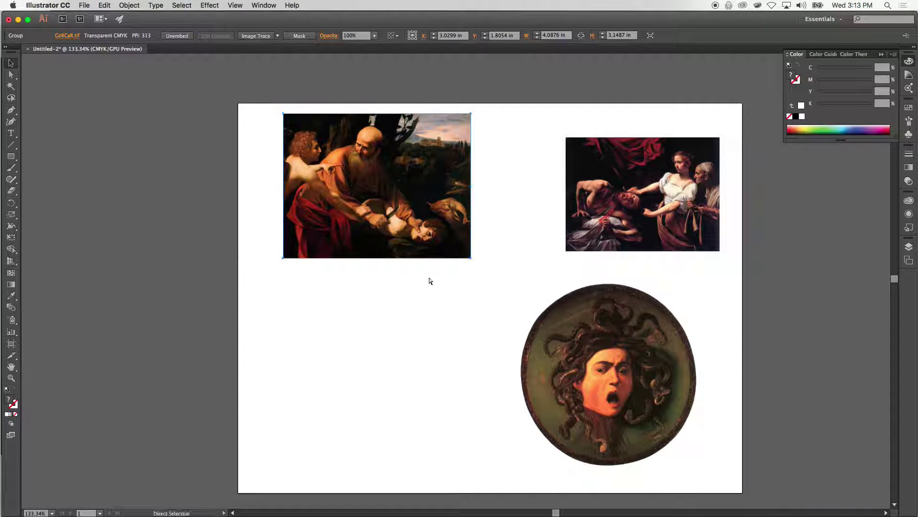
pyautogui.moveTo(348, 172)
pyautogui.mouseDown()
pyautogui.moveTo(258, 161)
pyautogui.moveTo(277, 314)
pyautogui.moveTo(288, 328)
pyautogui.mouseUp()
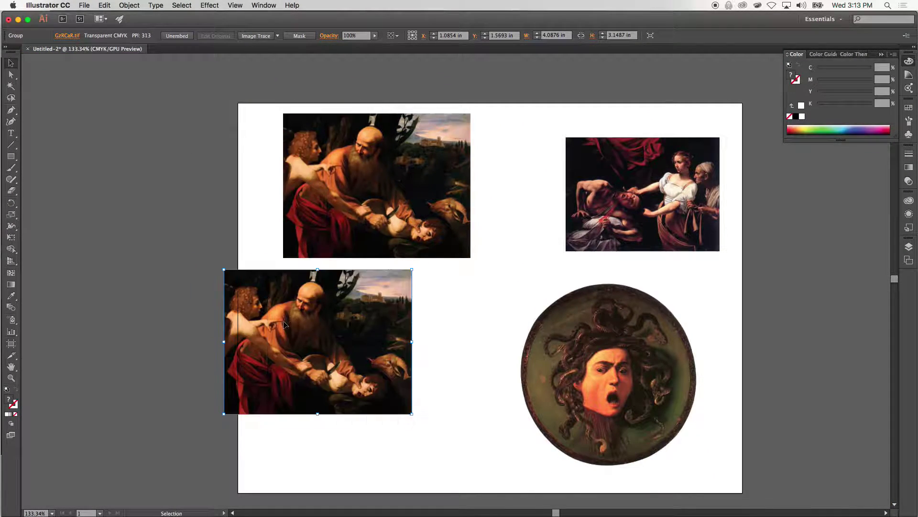
# Step: Mask the duplicate Sacrifice of Isaac image and crop it to Isaac's screaming face and torso, about 1.6 × 1.09 in
pyautogui.click(299, 36)
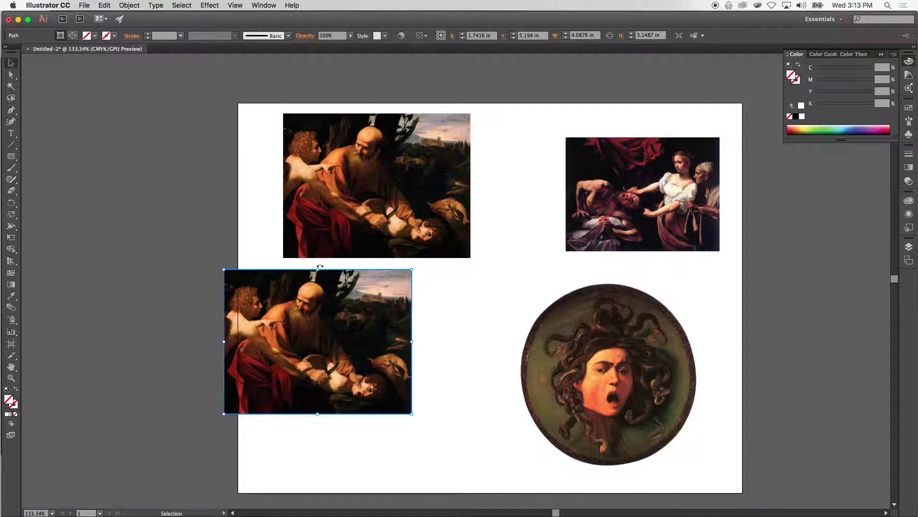
pyautogui.moveTo(316, 270); pyautogui.dragTo(314, 357)
pyautogui.moveTo(224, 384); pyautogui.dragTo(319, 385)
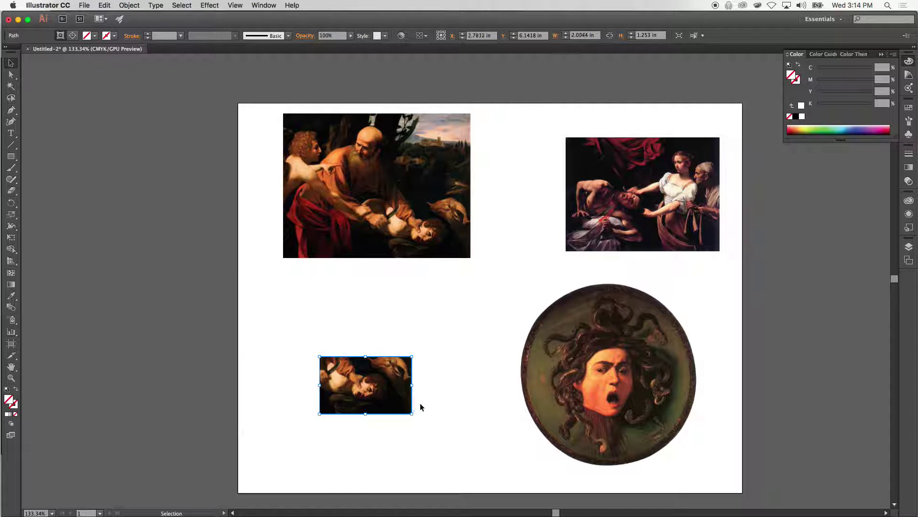
pyautogui.moveTo(412, 386); pyautogui.dragTo(393, 385)
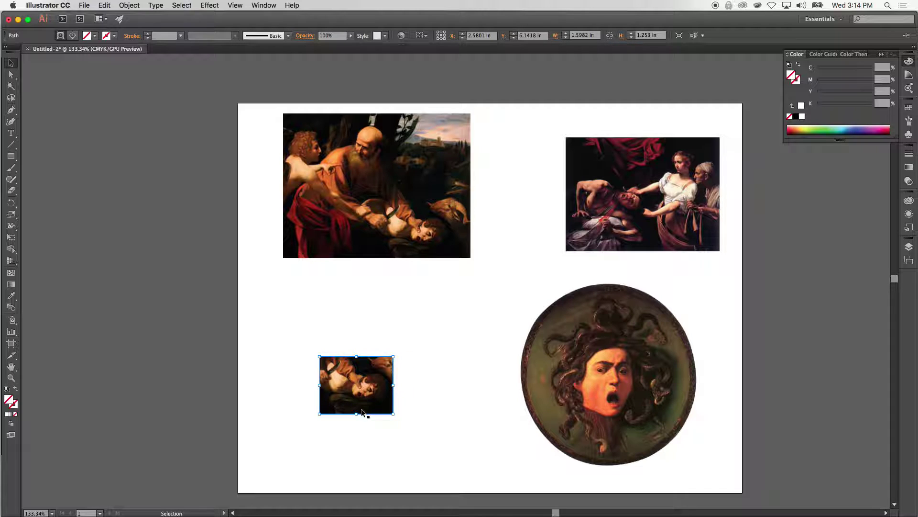
pyautogui.moveTo(358, 414); pyautogui.dragTo(509, 485)
pyautogui.press('super+z')
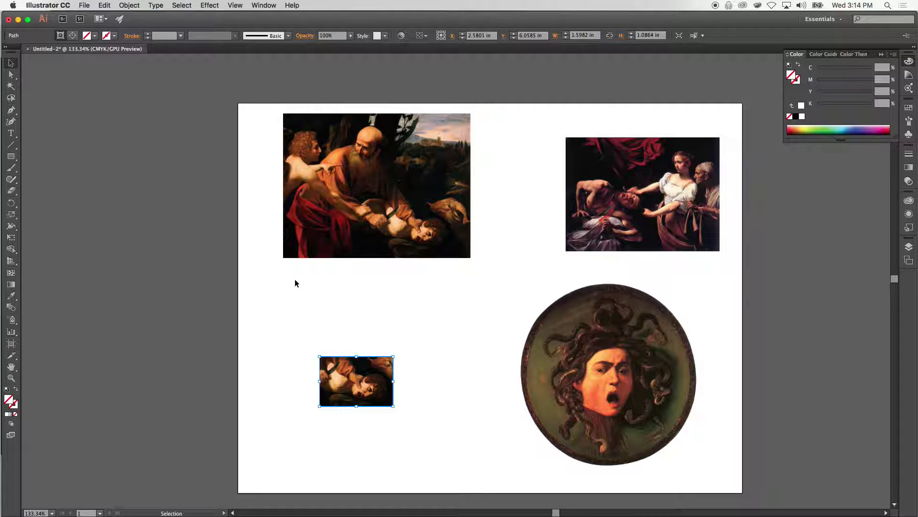
# Step: Enlarge the cropped Isaac detail to about 4.62 × 3.14 in and place it directly below the full Sacrifice of Isaac painting
pyautogui.click(295, 279)
pyautogui.click(374, 378)
pyautogui.moveTo(393, 406); pyautogui.dragTo(495, 468)
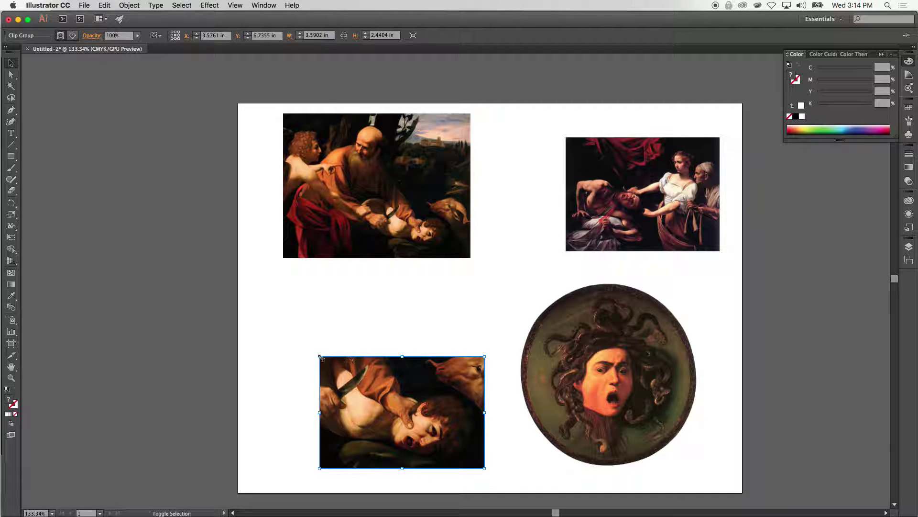
pyautogui.moveTo(319, 356); pyautogui.dragTo(272, 323)
pyautogui.moveTo(420, 382); pyautogui.dragTo(405, 326)
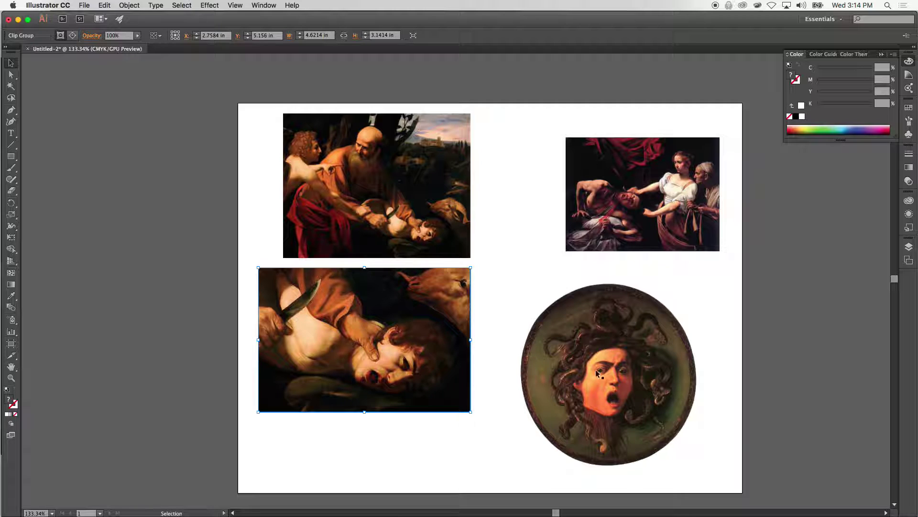
# Step: Duplicate the Medusa image and place the copy over the artboard's left edge
pyautogui.click(630, 377)
pyautogui.press('super+c')
pyautogui.press('super+v')
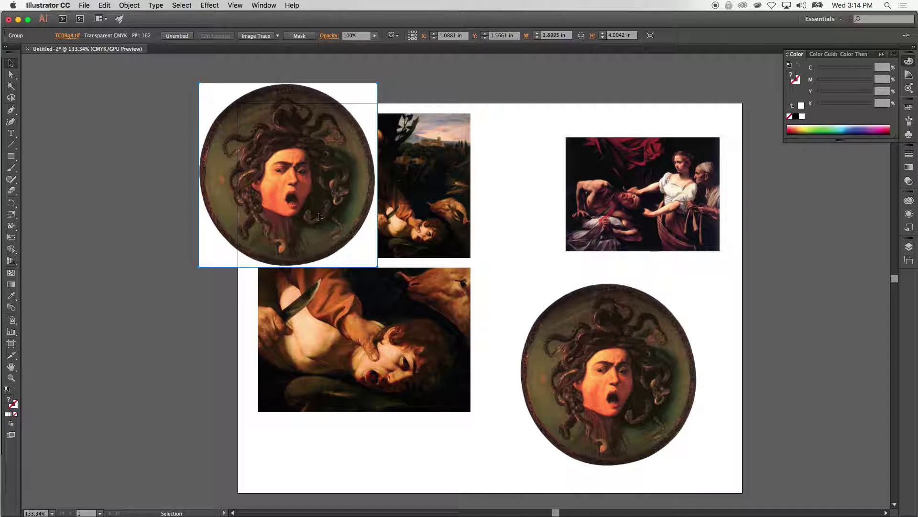
pyautogui.moveTo(324, 192); pyautogui.dragTo(208, 246)
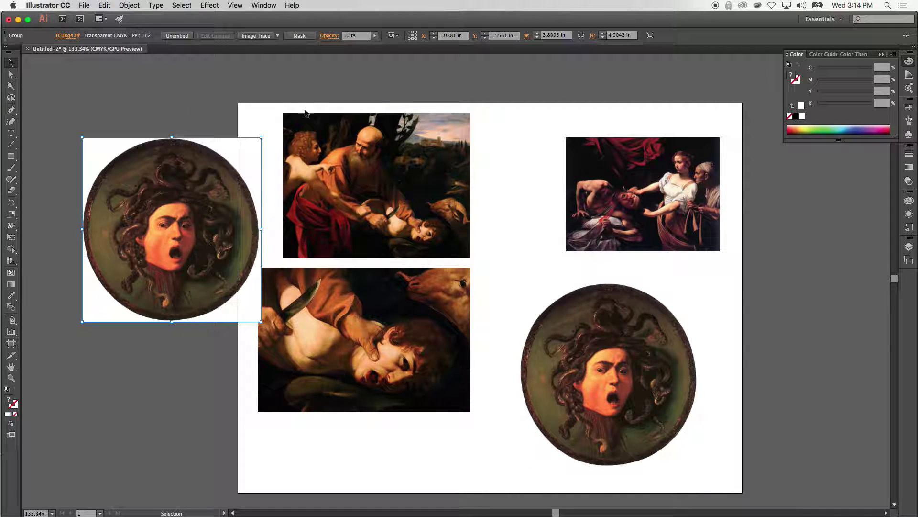
# Step: Mask the Medusa copy and crop it tightly around the face
pyautogui.click(301, 35)
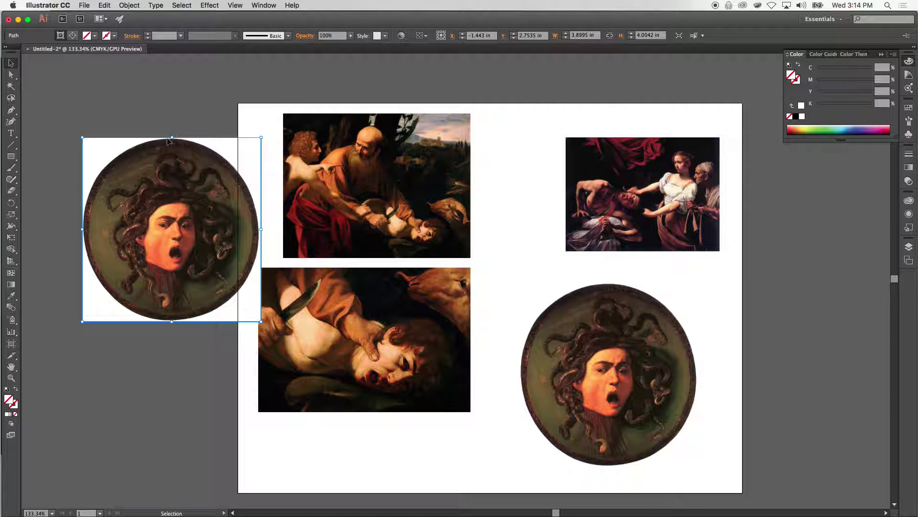
pyautogui.moveTo(172, 139); pyautogui.dragTo(172, 188)
pyautogui.moveTo(84, 254); pyautogui.dragTo(141, 254)
pyautogui.moveTo(262, 322); pyautogui.dragTo(197, 266)
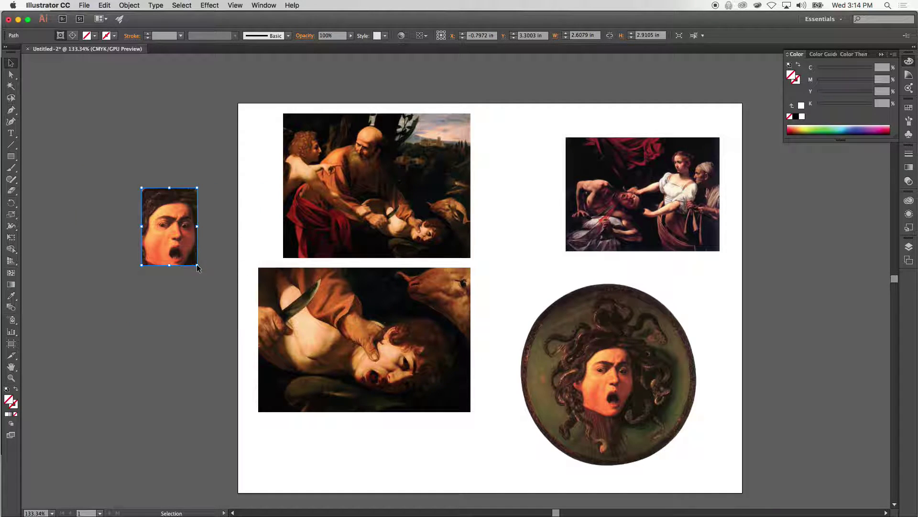
pyautogui.moveTo(142, 187); pyautogui.dragTo(147, 204)
pyautogui.click(209, 258)
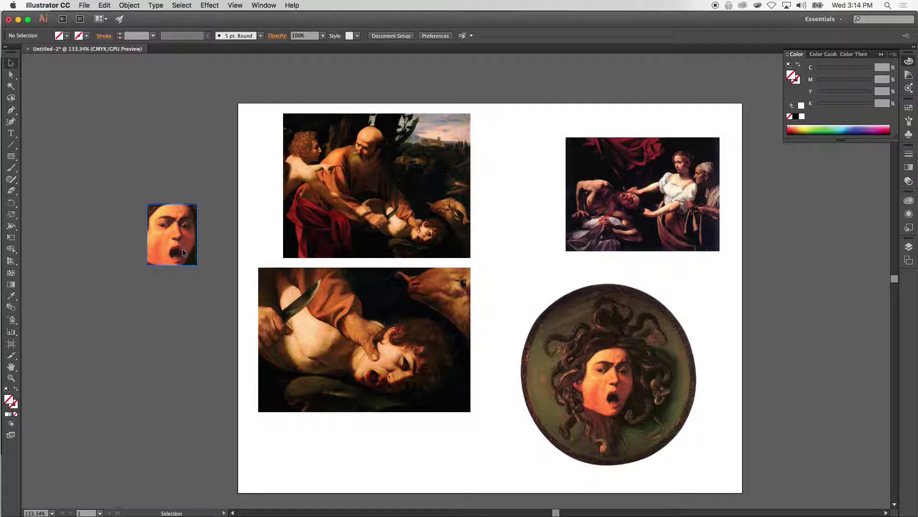
# Step: Enlarge the cropped Medusa face and move it toward the right side of the artboard
pyautogui.click(183, 248)
pyautogui.moveTo(196, 265); pyautogui.dragTo(340, 439)
pyautogui.moveTo(268, 337); pyautogui.dragTo(575, 386)
# Step: Move the Judith painting to the artboard's left edge and stack the Medusa face crop above the full Medusa on the right side
pyautogui.moveTo(659, 221); pyautogui.dragTo(197, 252)
pyautogui.click(478, 343)
pyautogui.moveTo(453, 253); pyautogui.dragTo(481, 287)
pyautogui.moveTo(543, 358); pyautogui.dragTo(624, 191)
pyautogui.moveTo(604, 400); pyautogui.dragTo(659, 410)
pyautogui.click(667, 250)
pyautogui.moveTo(563, 320); pyautogui.dragTo(603, 271)
pyautogui.moveTo(621, 406); pyautogui.dragTo(634, 372)
# Step: Duplicate the Judith painting onto the artboard and enlarge the copy to about 8.8 × 6.53 in
pyautogui.click(194, 231)
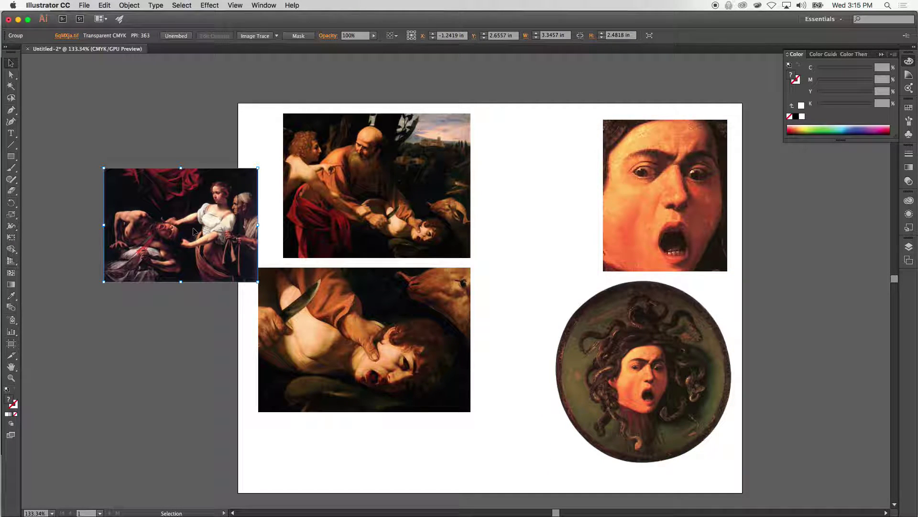
pyautogui.moveTo(194, 227); pyautogui.dragTo(301, 178)
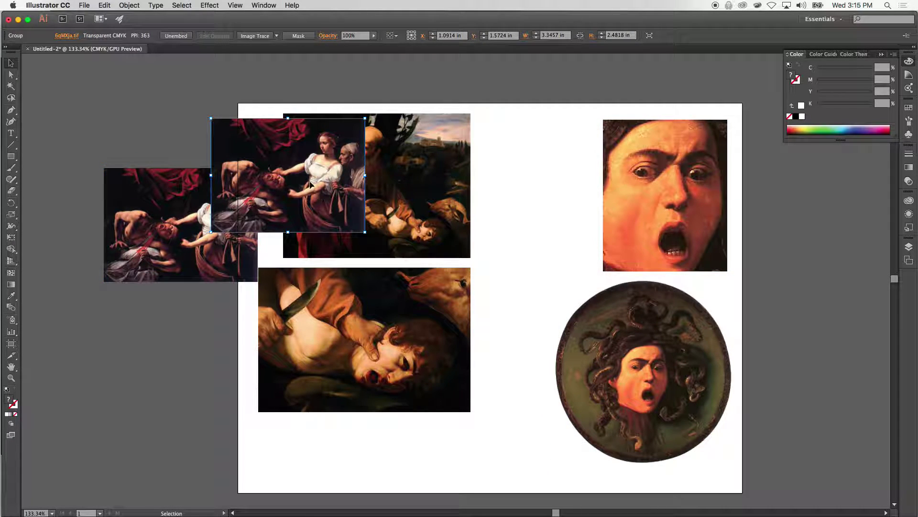
pyautogui.moveTo(365, 231); pyautogui.dragTo(616, 418)
# Step: Mask the enlarged Judith copy and crop it to Holofernes's head, about 2.31 × 1.91 in
pyautogui.click(302, 35)
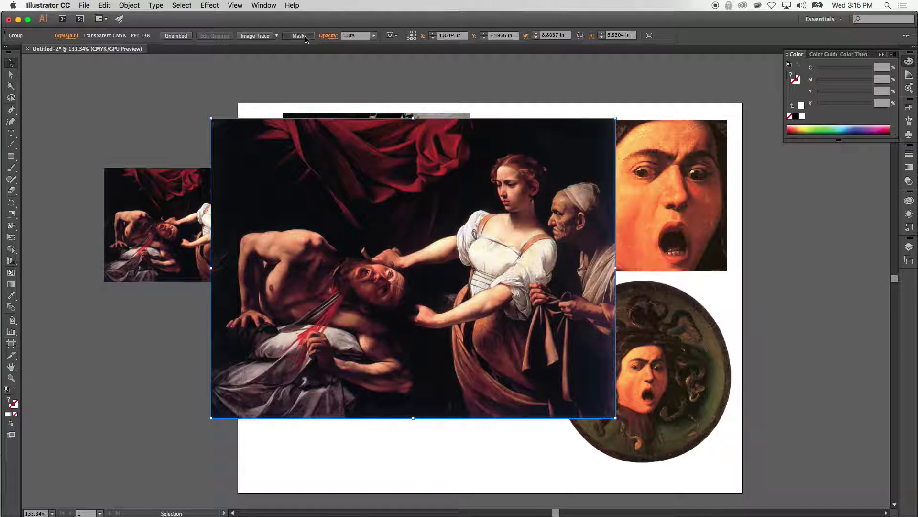
pyautogui.moveTo(414, 117); pyautogui.dragTo(407, 246)
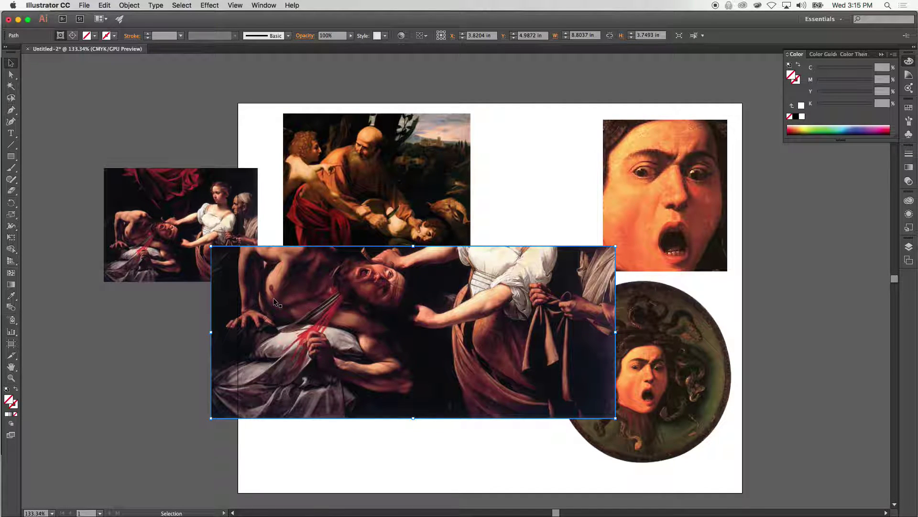
pyautogui.moveTo(217, 333); pyautogui.dragTo(318, 334)
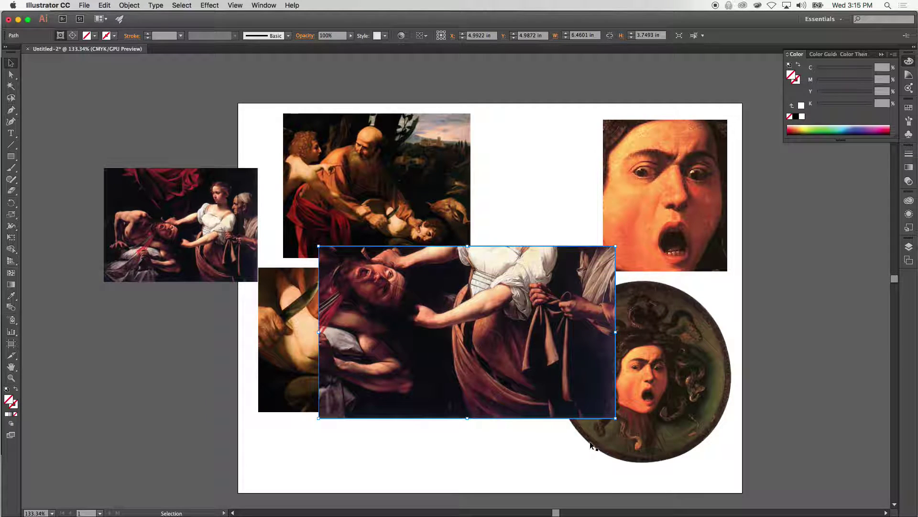
pyautogui.moveTo(616, 417); pyautogui.dragTo(426, 334)
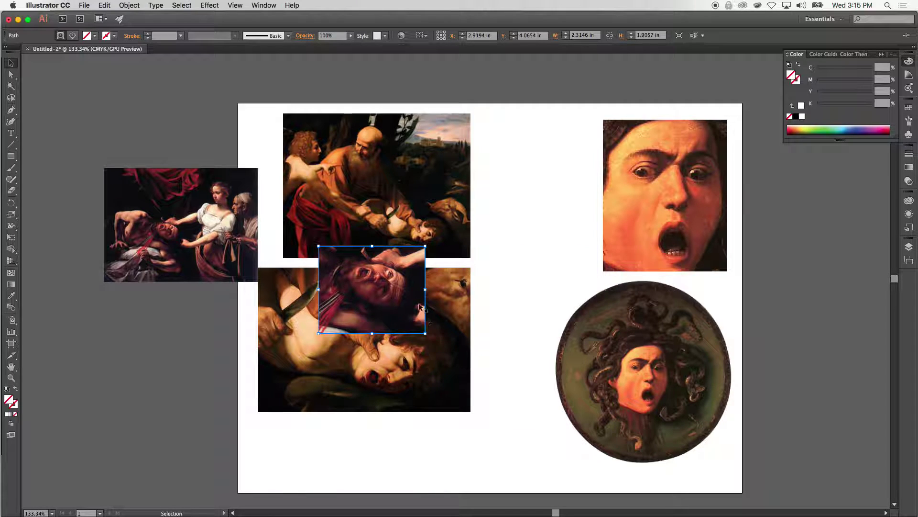
# Step: Enlarge the cropped Holofernes detail to about 6 × 4.94 in and move it near the artboard's center
pyautogui.click(533, 262)
pyautogui.click(407, 300)
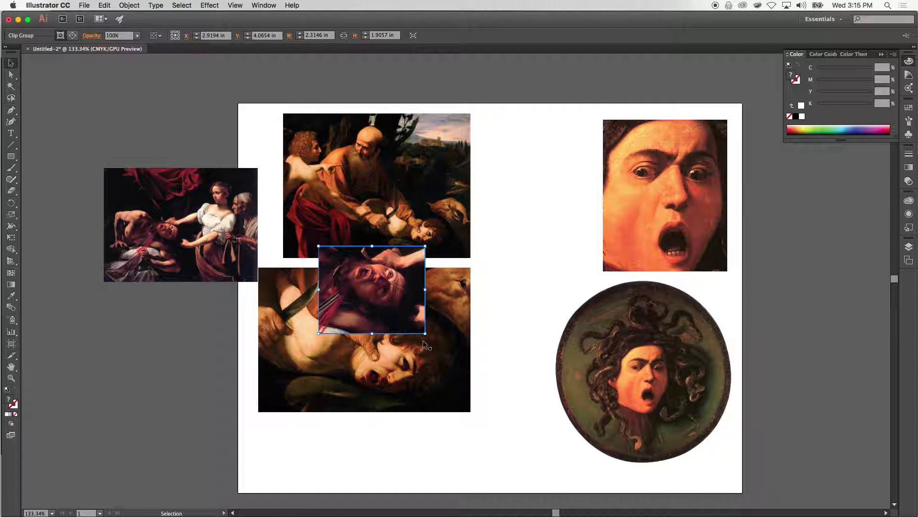
pyautogui.moveTo(425, 335); pyautogui.dragTo(608, 474)
pyautogui.moveTo(495, 357); pyautogui.dragTo(516, 267)
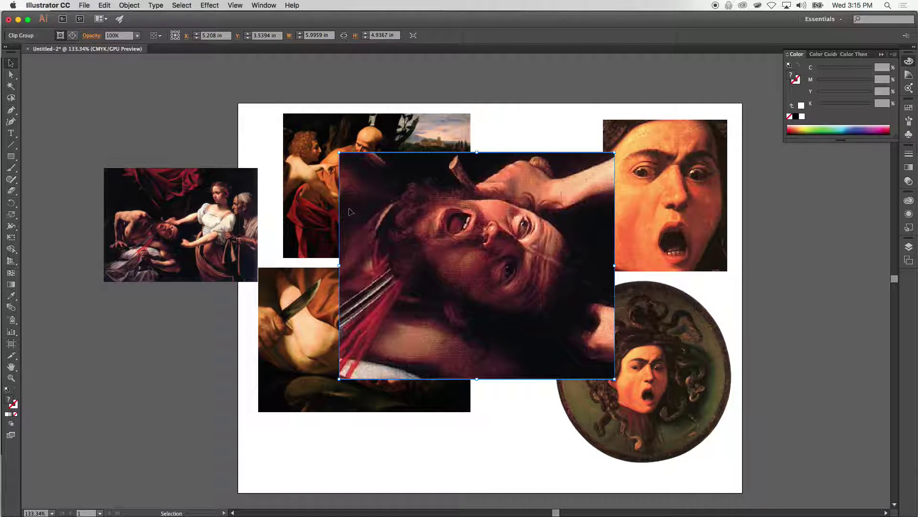
# Step: Extend the artboard leftward and downward to about 14.66 × 13.43 in with the Artboard tool
pyautogui.click(11, 343)
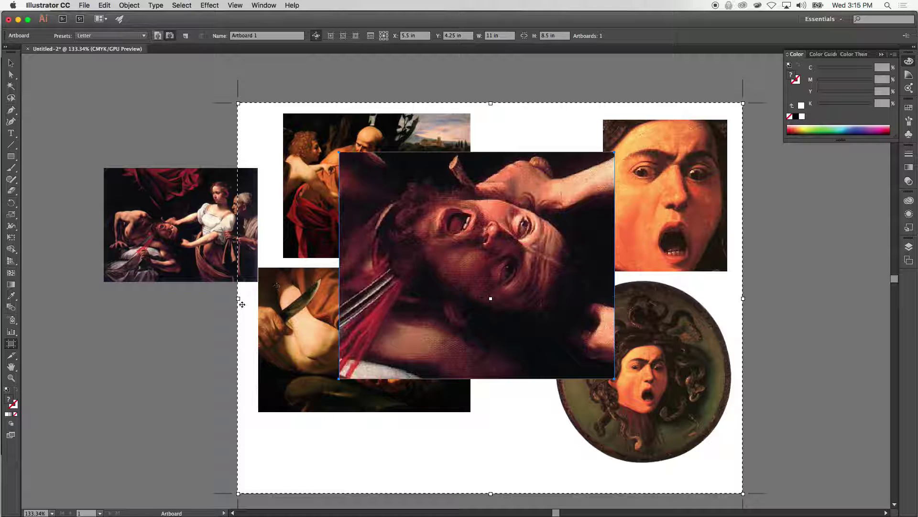
pyautogui.moveTo(239, 298); pyautogui.dragTo(70, 298)
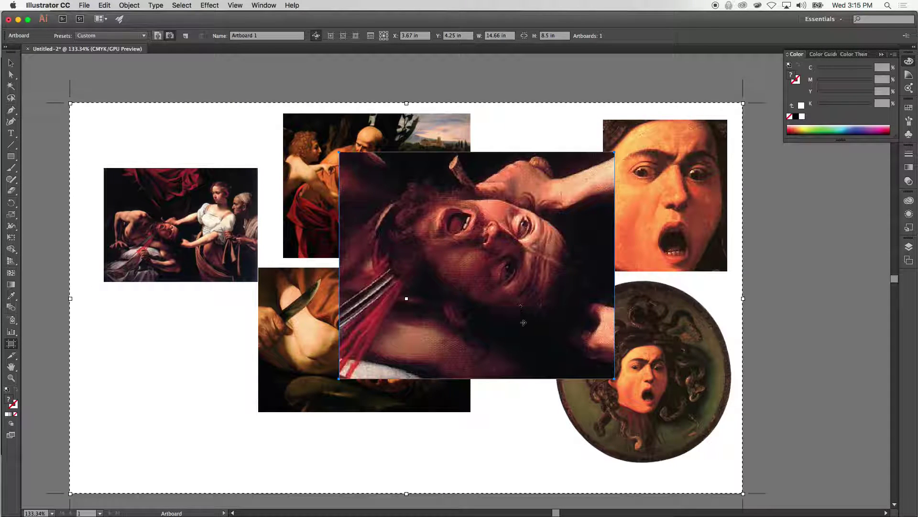
pyautogui.scroll(-3, 534, 391)
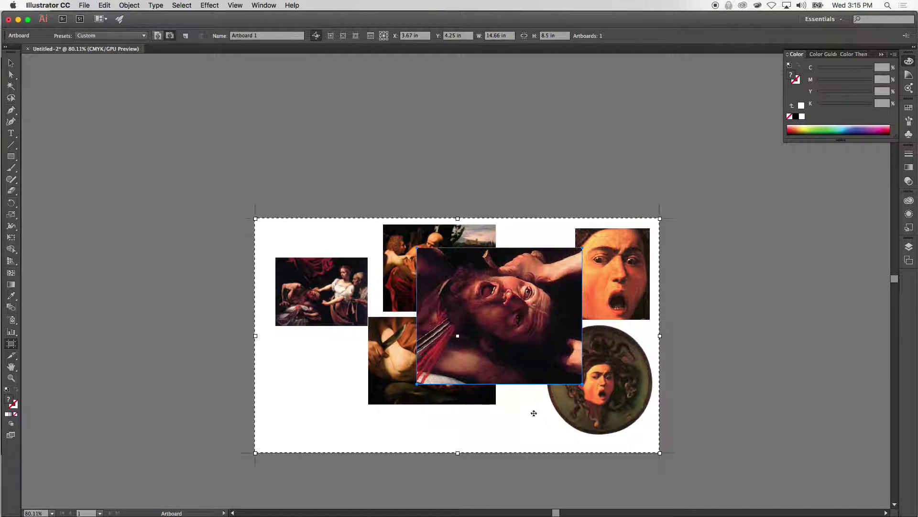
pyautogui.moveTo(458, 454); pyautogui.dragTo(458, 422)
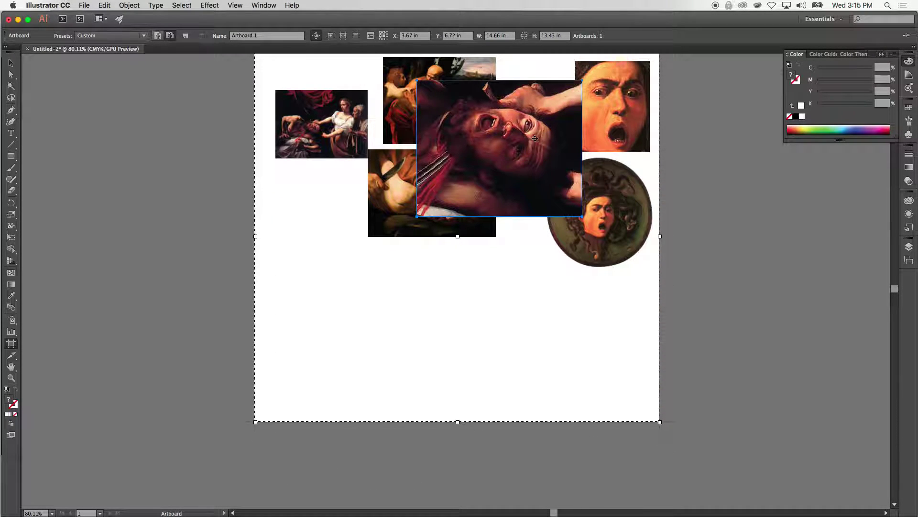
# Step: Move the Holofernes crop to the artboard's lower right and shift both Sacrifice of Isaac images rightward
pyautogui.click(11, 63)
pyautogui.moveTo(520, 187); pyautogui.dragTo(574, 374)
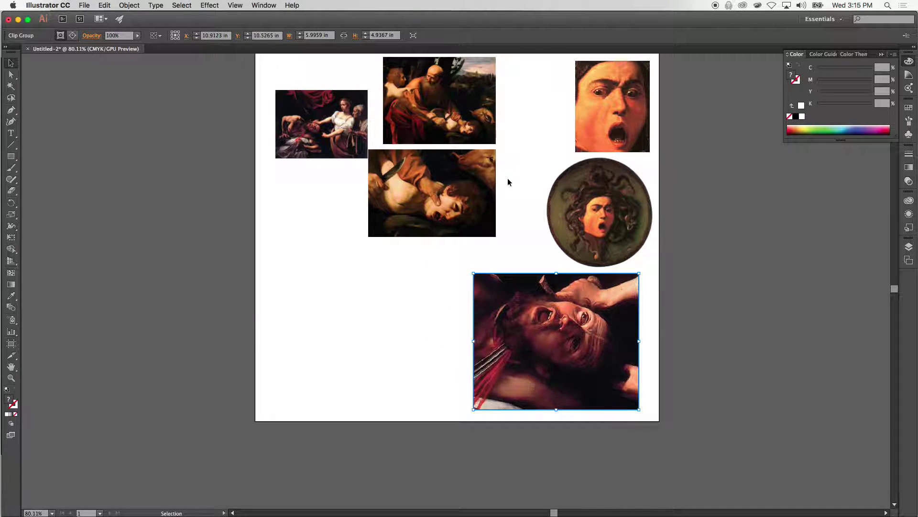
pyautogui.moveTo(473, 206); pyautogui.dragTo(520, 228)
pyautogui.moveTo(466, 100); pyautogui.dragTo(532, 110)
# Step: Enlarge the full Judith painting to about 5.58 × 4.14 in and position it in the artboard's upper-left corner
pyautogui.click(340, 132)
pyautogui.click(369, 155)
pyautogui.click(357, 147)
pyautogui.moveTo(368, 158); pyautogui.dragTo(371, 127)
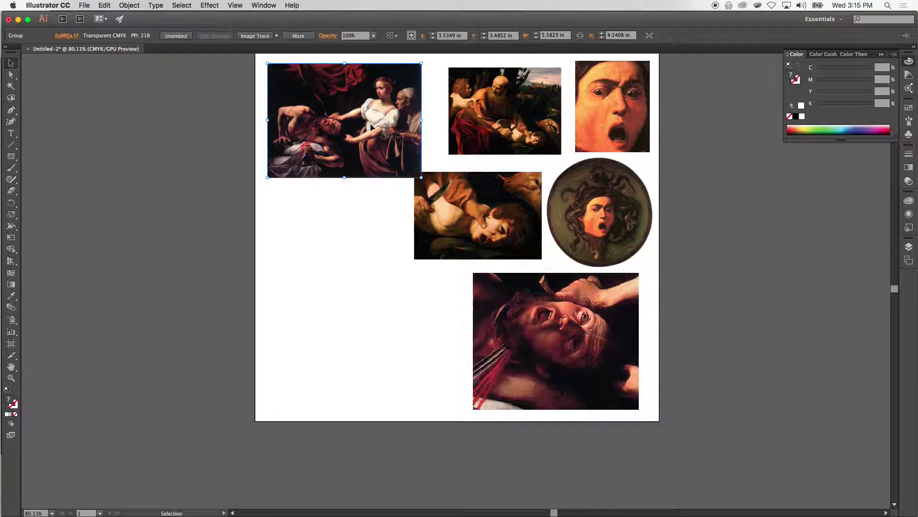
# Step: Enlarge the full Sacrifice of Isaac painting beside Judith, then enlarge its cropped detail and move it below the Judith painting
pyautogui.moveTo(479, 136); pyautogui.dragTo(458, 133)
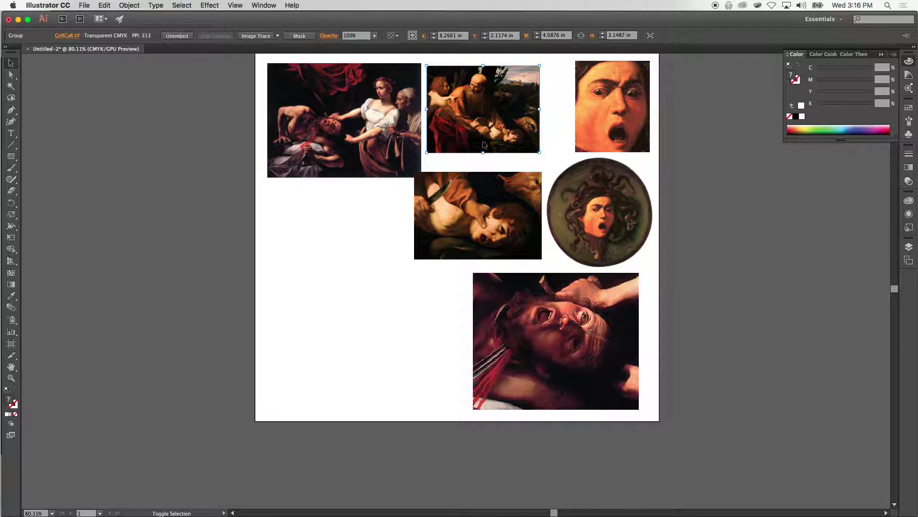
pyautogui.moveTo(539, 154); pyautogui.dragTo(559, 167)
pyautogui.moveTo(501, 221); pyautogui.dragTo(508, 228)
pyautogui.moveTo(422, 264); pyautogui.dragTo(414, 270)
pyautogui.moveTo(469, 238); pyautogui.dragTo(325, 241)
# Step: Switch to Chrome and copy the image address of the Sacrifice of Isaac painting
pyautogui.press('super+Tab')
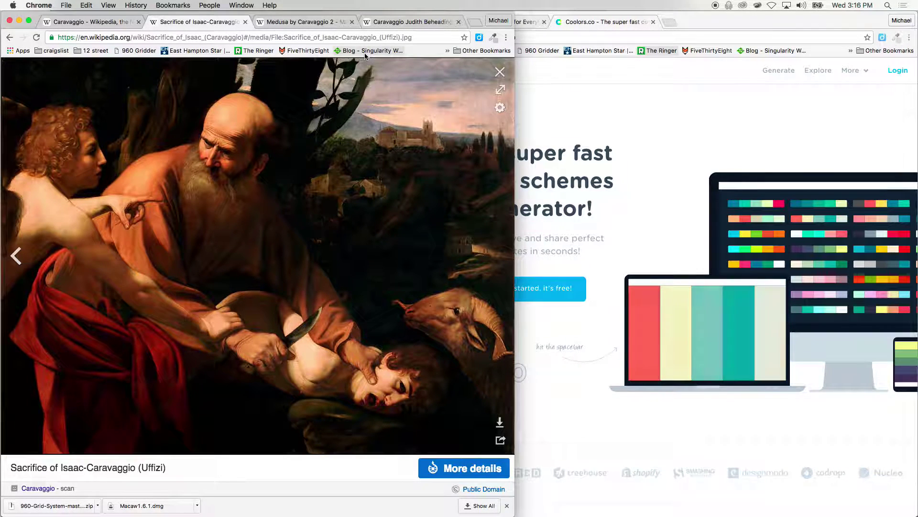
pyautogui.rightClick(304, 173)
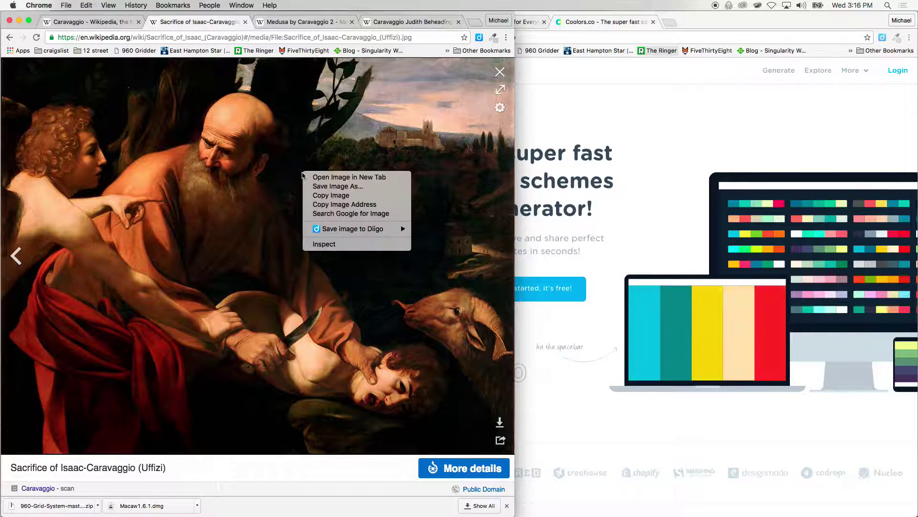
pyautogui.click(344, 204)
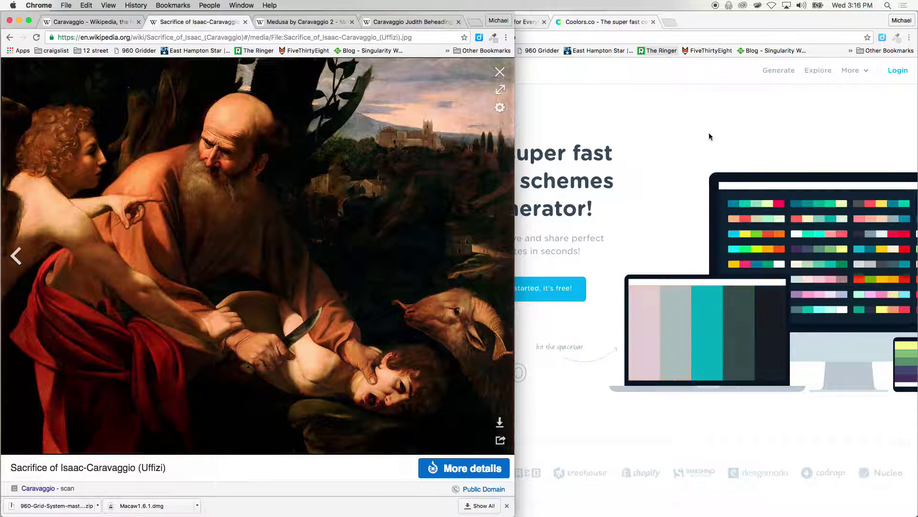
# Step: Open the Coolors palette generator in the other browser window and shift that window slightly left
pyautogui.click(709, 133)
pyautogui.click(778, 71)
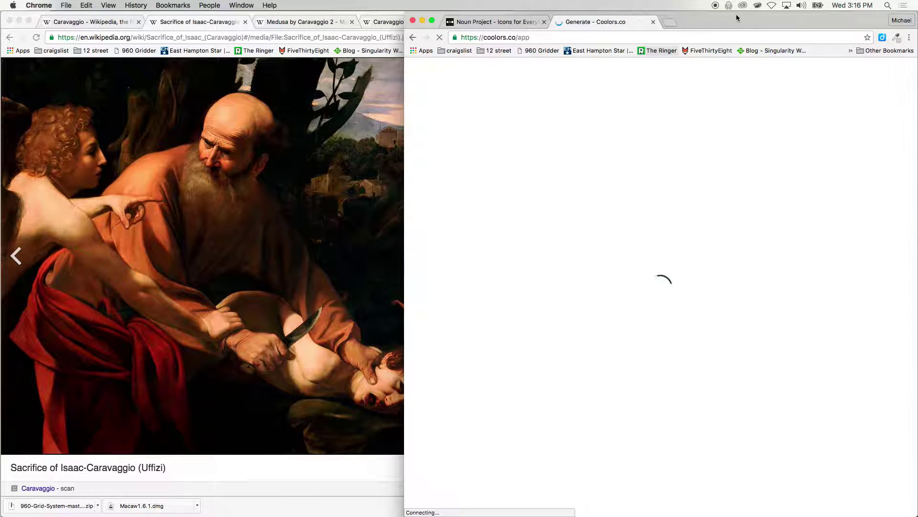
pyautogui.moveTo(737, 20); pyautogui.dragTo(724, 21)
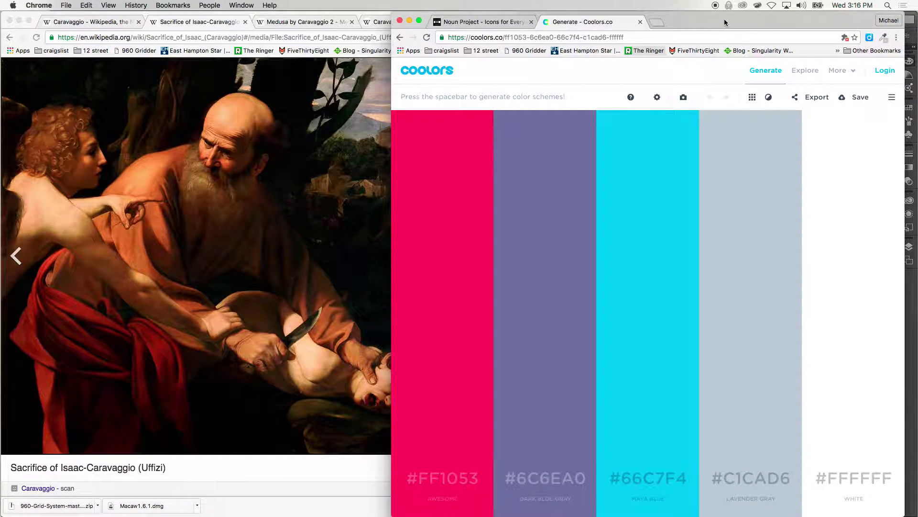
# Step: Load the Sacrifice of Isaac painting into the Coolors image color picker from the copied address
pyautogui.click(682, 97)
pyautogui.click(641, 325)
pyautogui.press('super+v')
pyautogui.click(681, 375)
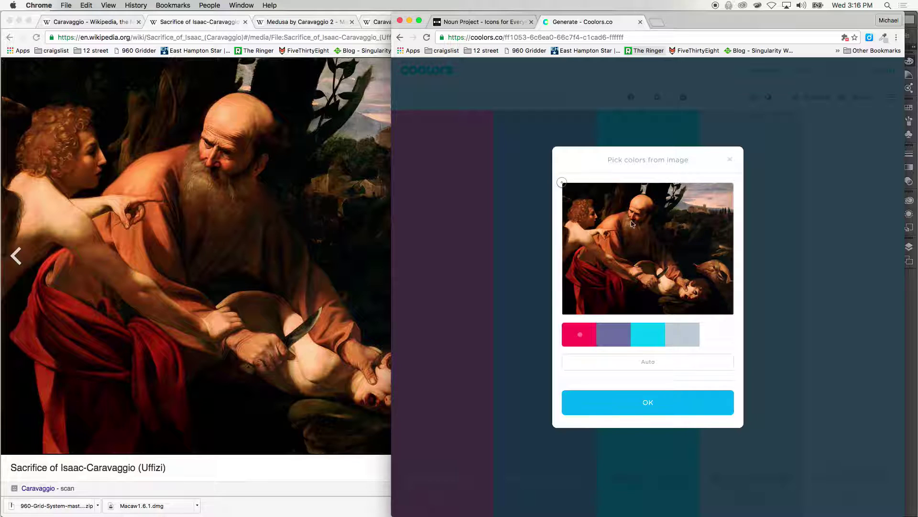
# Step: Cycle through automatic color picks from the Sacrifice of Isaac and accept the gray-green, mauve, pink, peach and dark red palette
pyautogui.click(659, 362)
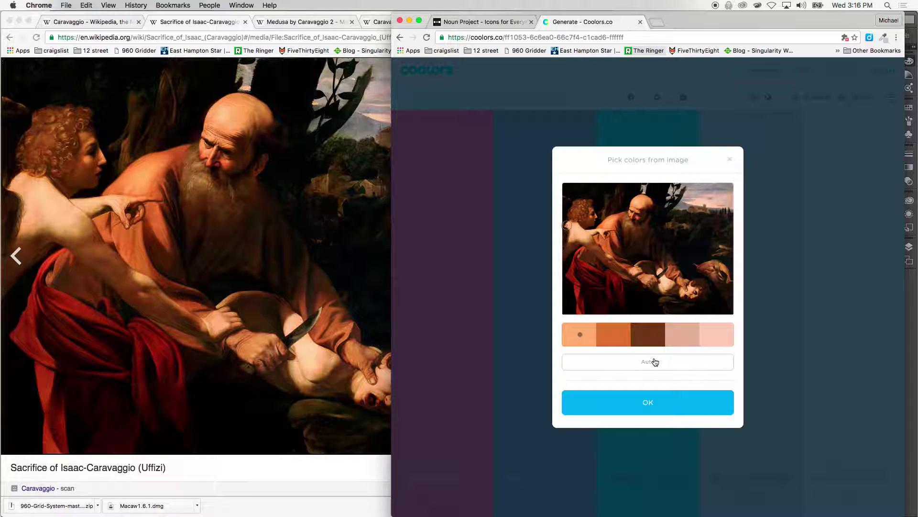
pyautogui.click(655, 362)
pyautogui.click(655, 361)
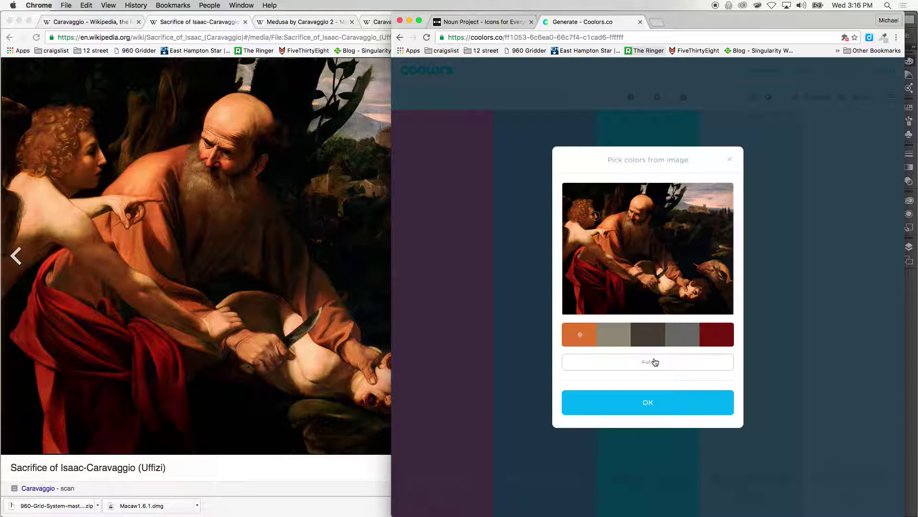
pyautogui.click(655, 362)
pyautogui.click(655, 362)
pyautogui.click(655, 362)
pyautogui.click(655, 361)
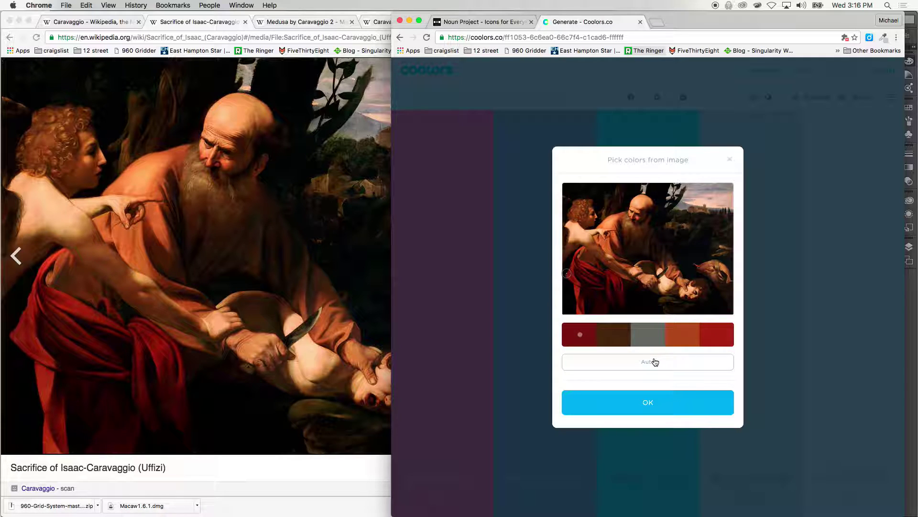
pyautogui.click(655, 362)
pyautogui.click(655, 362)
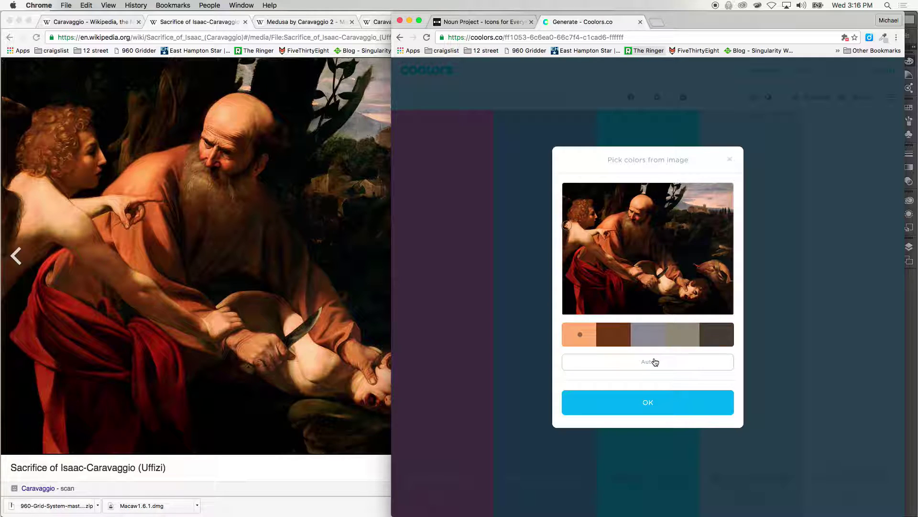
pyautogui.click(655, 361)
pyautogui.click(655, 361)
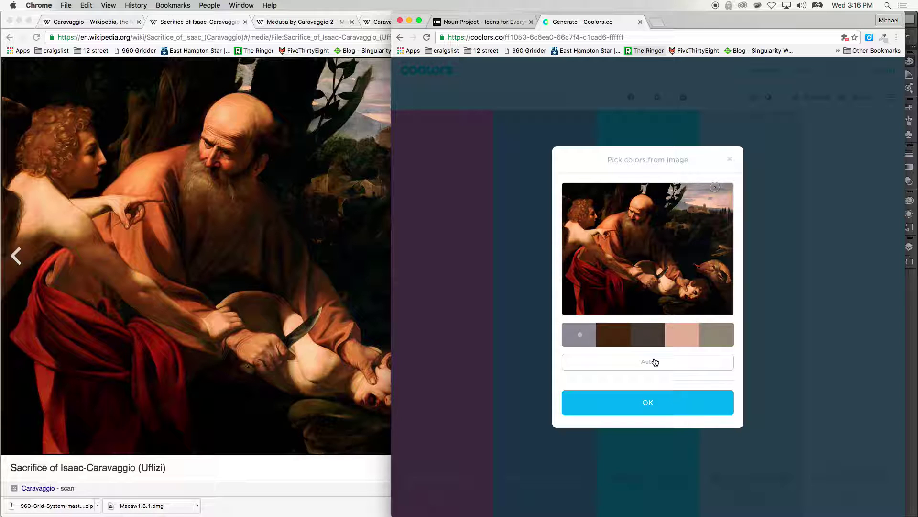
pyautogui.click(655, 362)
pyautogui.click(655, 361)
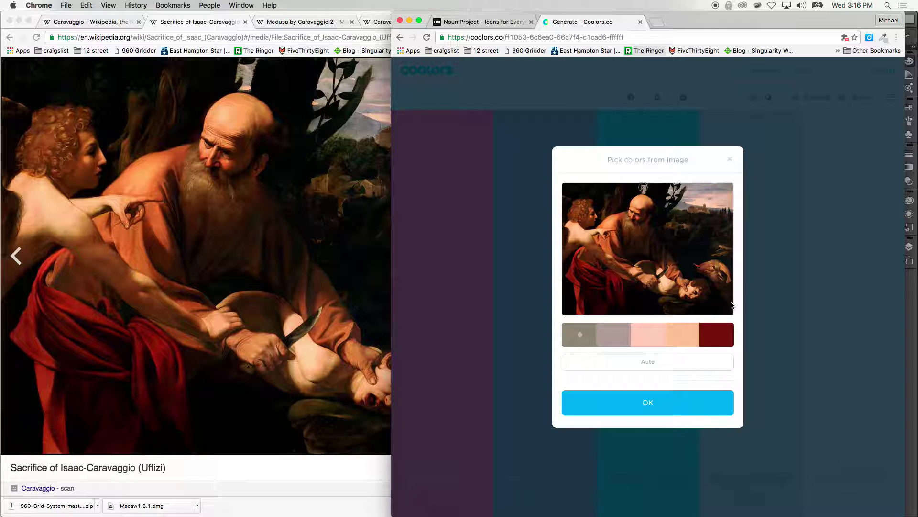
pyautogui.click(653, 403)
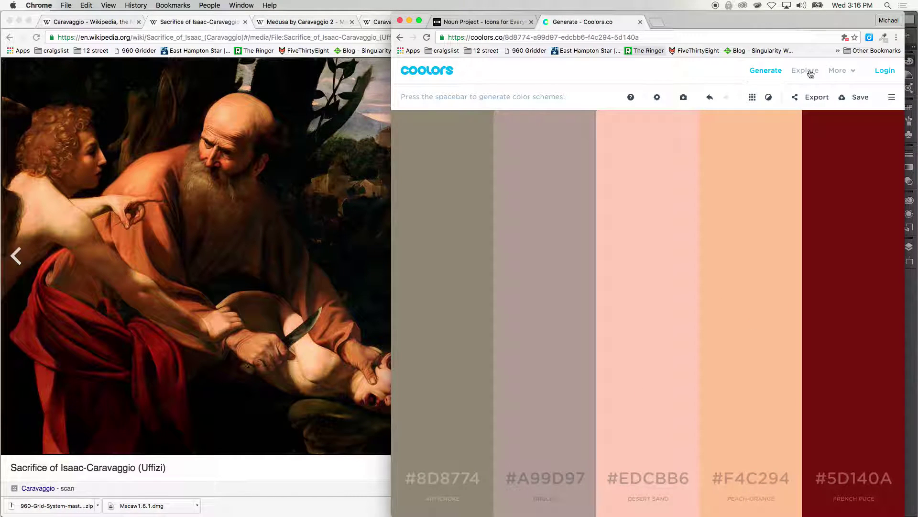
# Step: Export the accepted Coolors palette as an SVG file
pyautogui.click(810, 101)
pyautogui.click(599, 281)
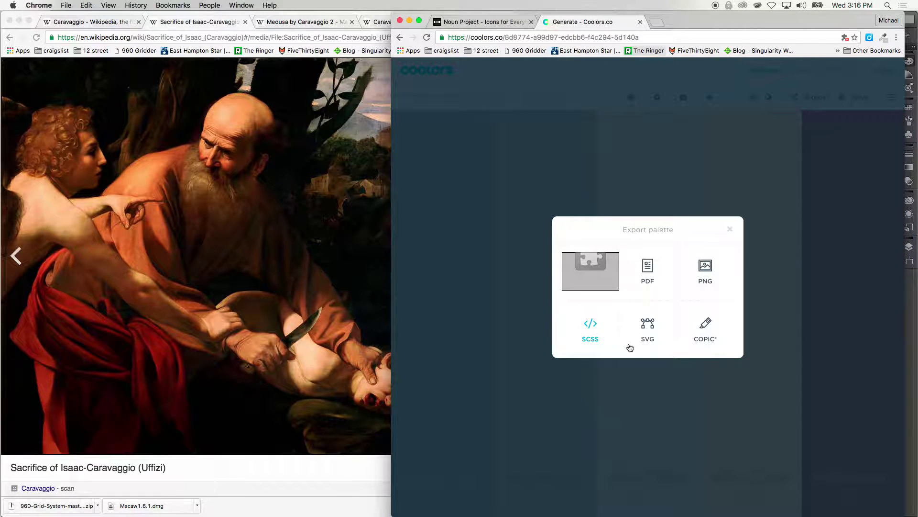
pyautogui.click(656, 323)
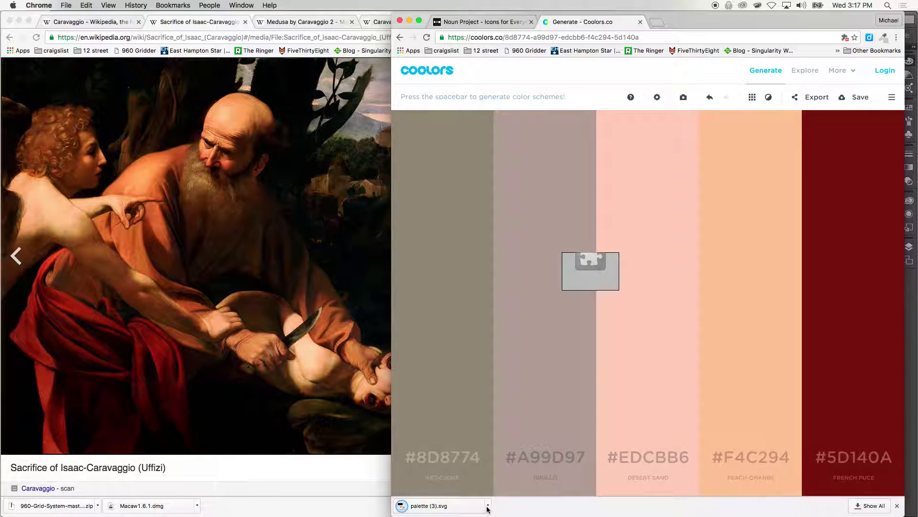
# Step: Show the downloaded palette (3).svg in Finder and open it with Adobe Illustrator CC 2015.3
pyautogui.click(488, 505)
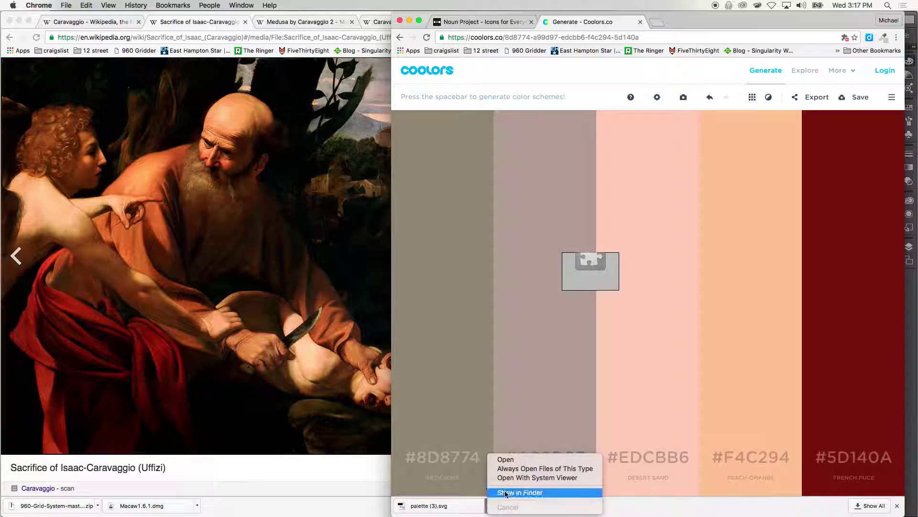
pyautogui.click(520, 493)
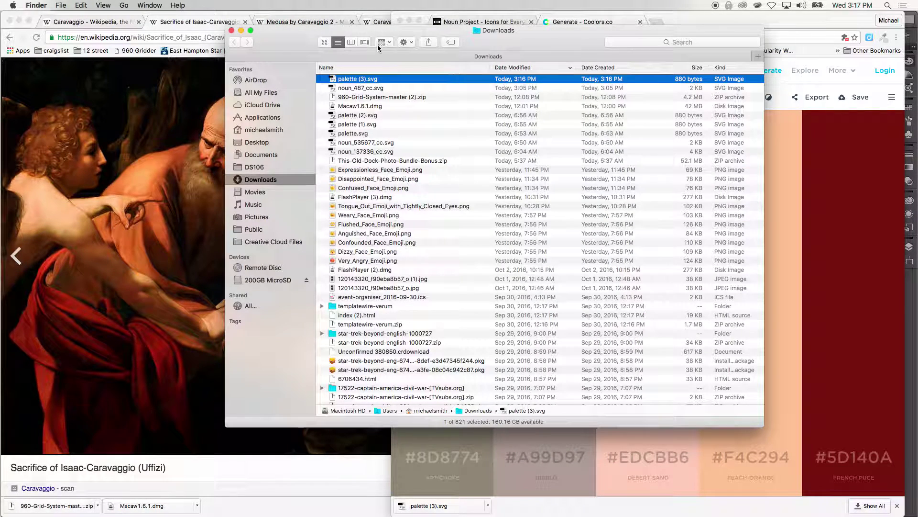
pyautogui.rightClick(354, 79)
pyautogui.moveTo(383, 89)
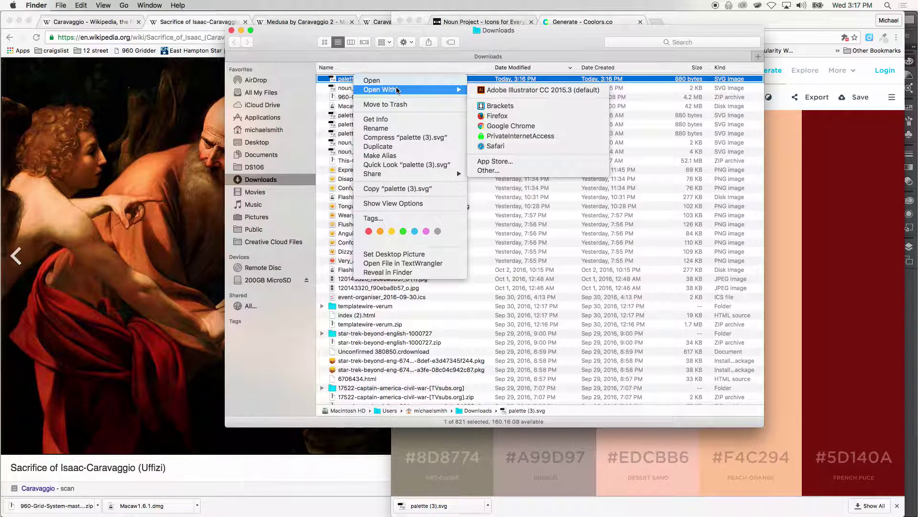
pyautogui.click(572, 90)
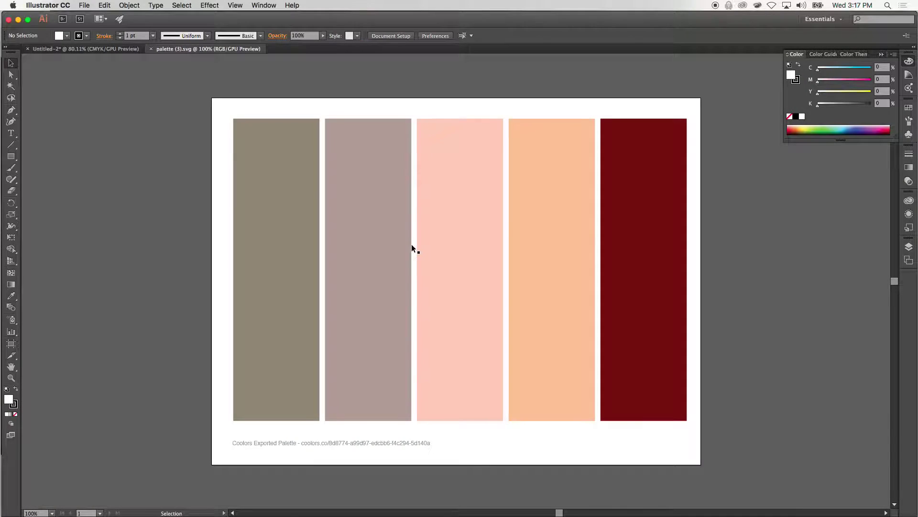
# Step: Shrink the five palette swatches to about 2.1 by 1.4 in, copy them, and close palette (3).svg without saving
pyautogui.moveTo(219, 108); pyautogui.dragTo(694, 429)
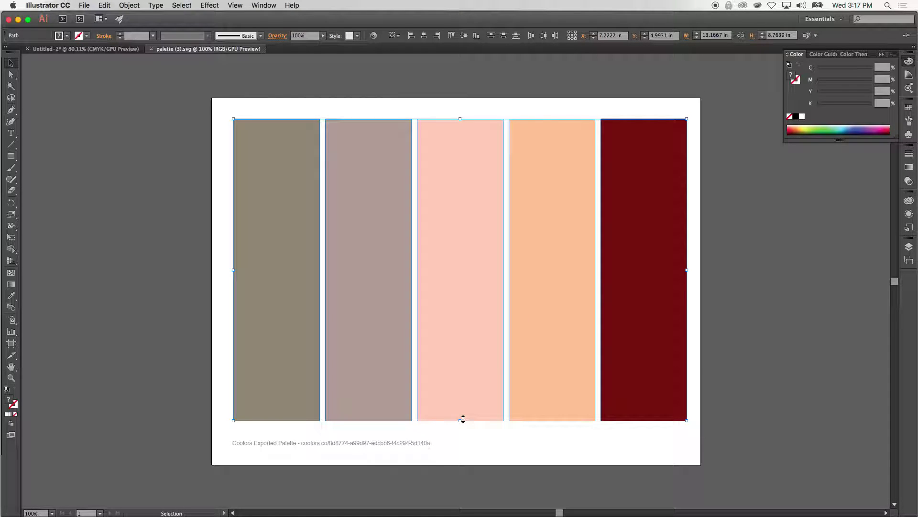
pyautogui.moveTo(686, 420); pyautogui.dragTo(308, 178)
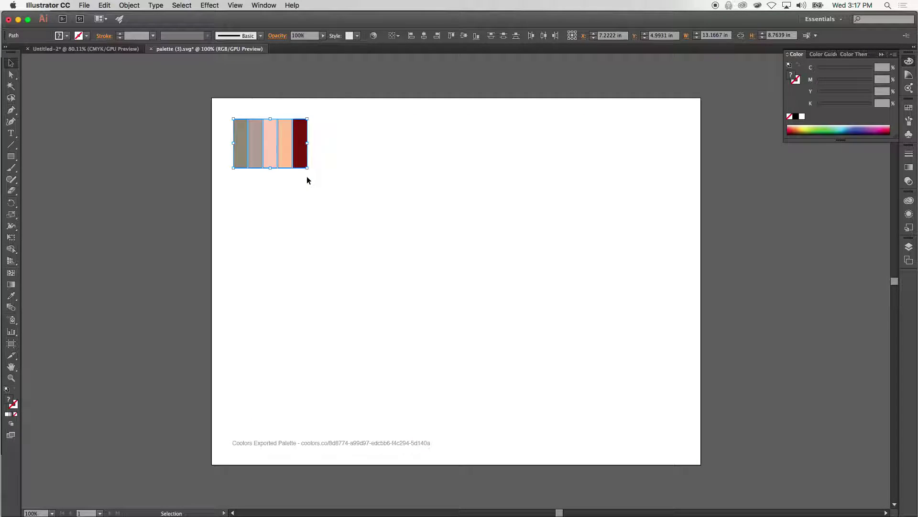
pyautogui.press('super+w')
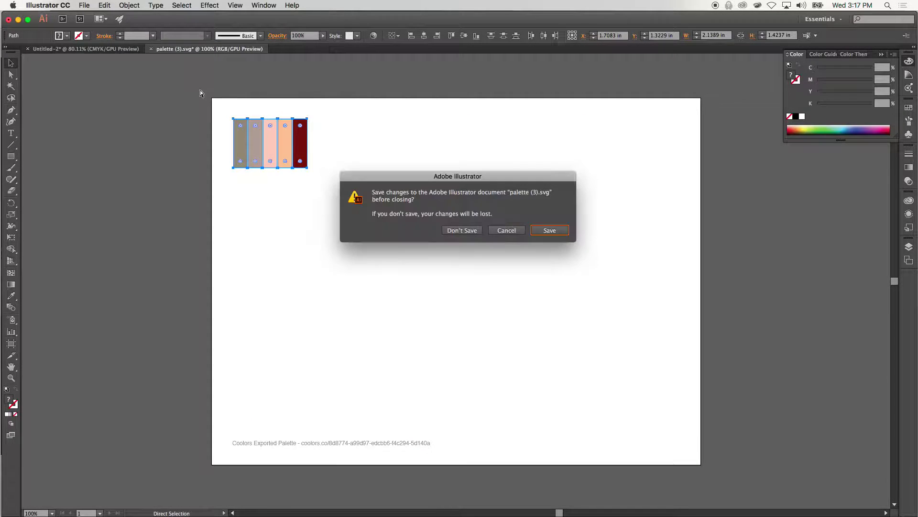
pyautogui.click(454, 230)
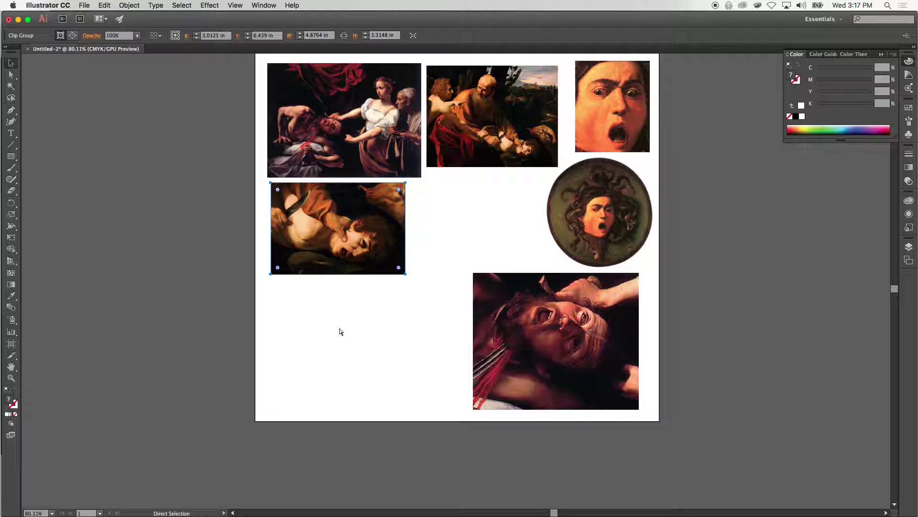
# Step: Paste the five swatches into Untitled-2, enlarged to about 6.8 by 4.5 in, below the Isaac detail
pyautogui.press('super+v')
pyautogui.moveTo(469, 282); pyautogui.dragTo(464, 407)
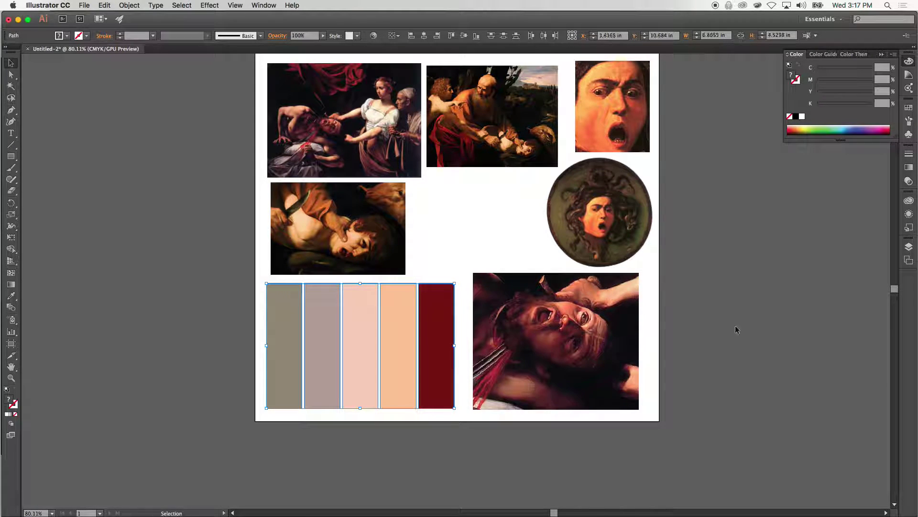
pyautogui.click(756, 320)
pyautogui.scroll(2, 779, 320)
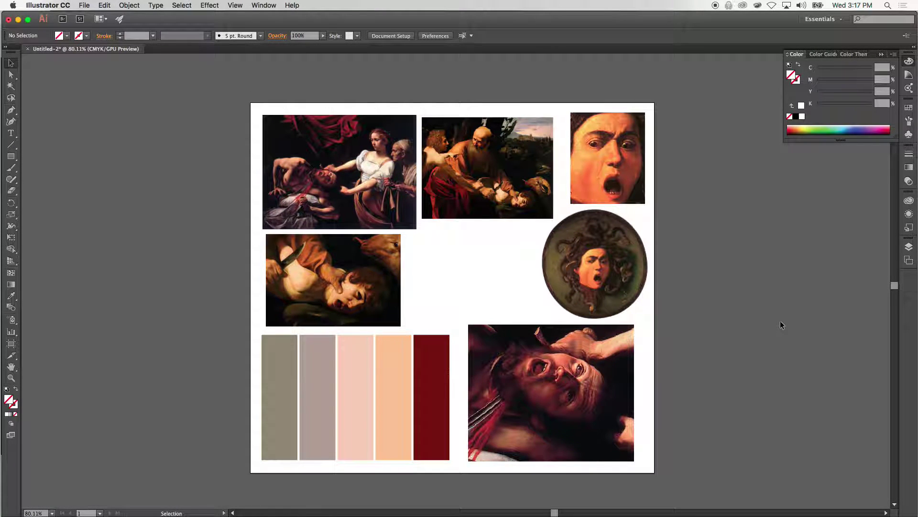
# Step: Duplicate the dark red swatch beside the gray-green one and recolor the copy with dark brown sampled from the Medusa shield
pyautogui.click(434, 369)
pyautogui.moveTo(433, 370); pyautogui.dragTo(458, 253)
pyautogui.moveTo(457, 293); pyautogui.dragTo(227, 406)
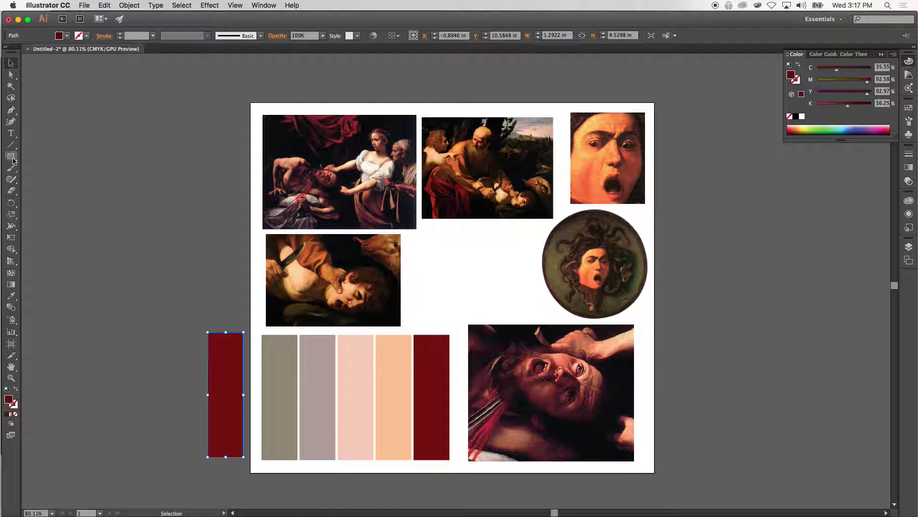
pyautogui.click(11, 296)
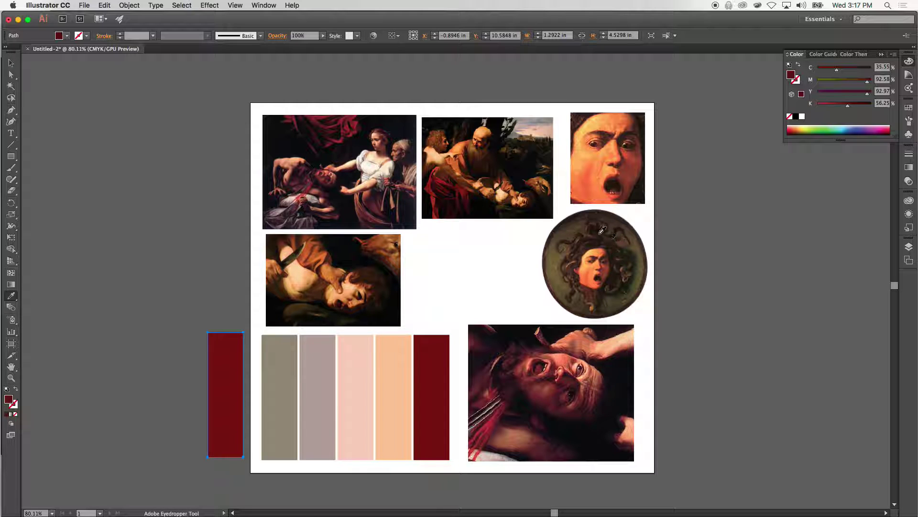
pyautogui.click(564, 229)
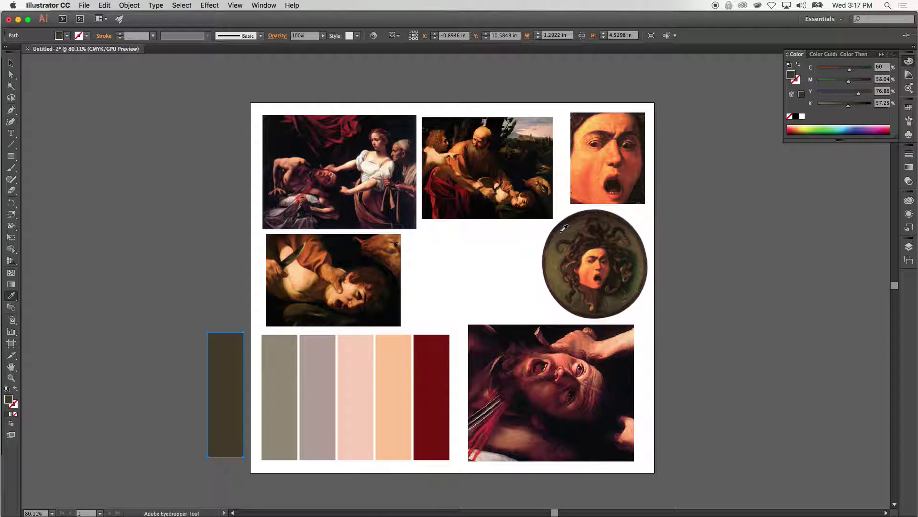
pyautogui.press('v')
pyautogui.moveTo(228, 390); pyautogui.dragTo(245, 399)
pyautogui.press('i')
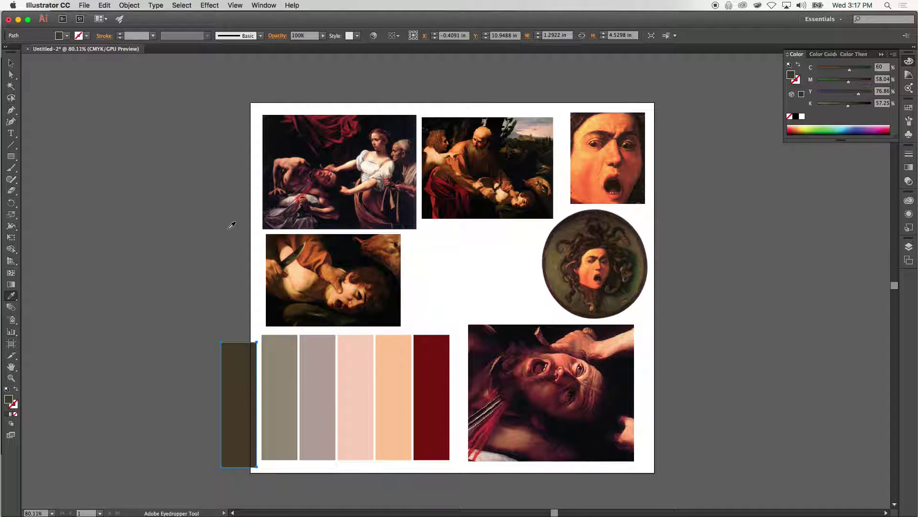
# Step: Duplicate the dark brown swatch outside the artboard and recolor the copy with off-white sampled from Judith's blouse
pyautogui.press('super+c')
pyautogui.press('super+v')
pyautogui.press('v')
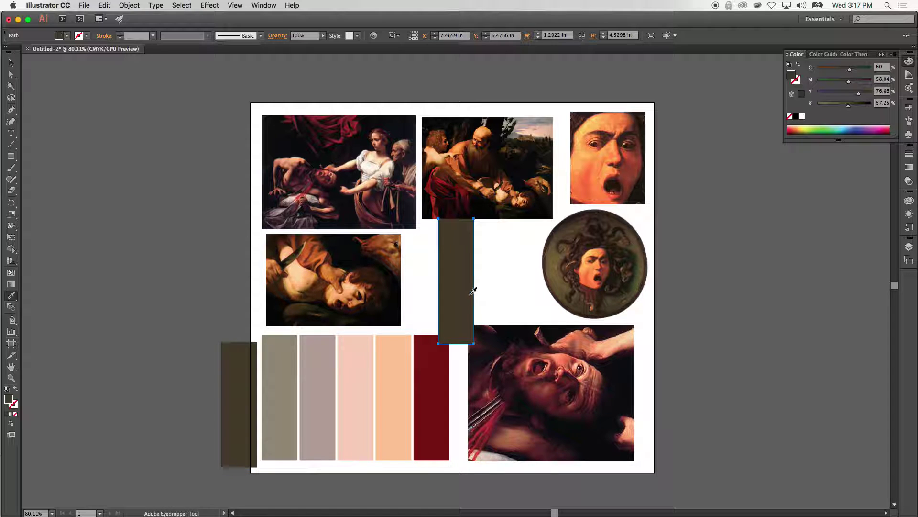
pyautogui.moveTo(206, 400); pyautogui.dragTo(206, 400)
pyautogui.press('i')
pyautogui.click(376, 167)
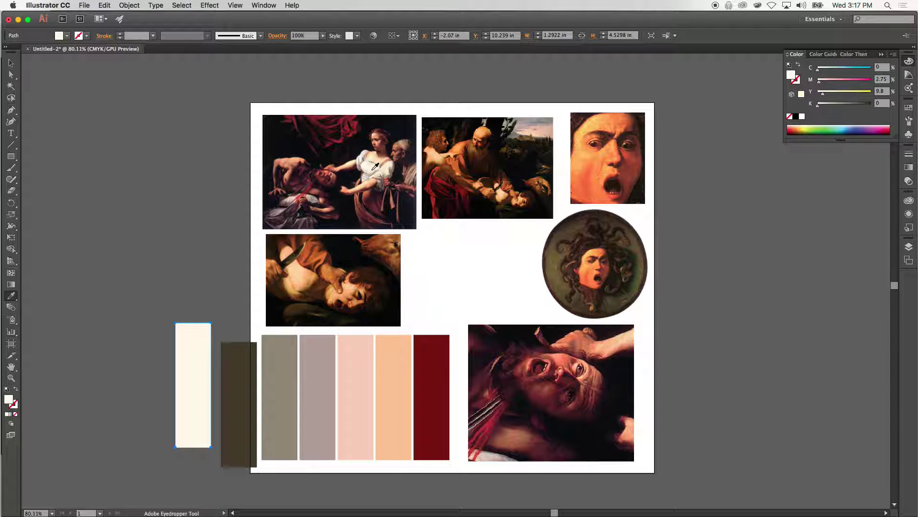
pyautogui.click(368, 166)
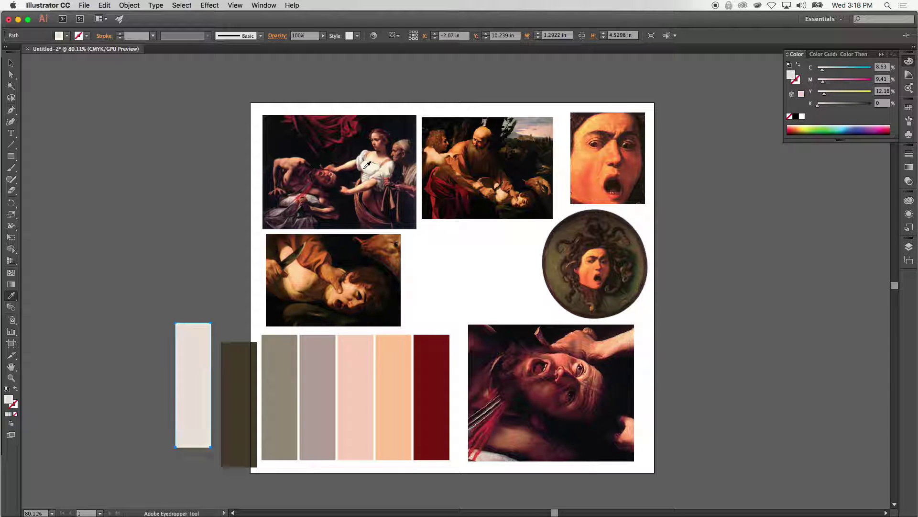
pyautogui.click(369, 167)
pyautogui.click(370, 168)
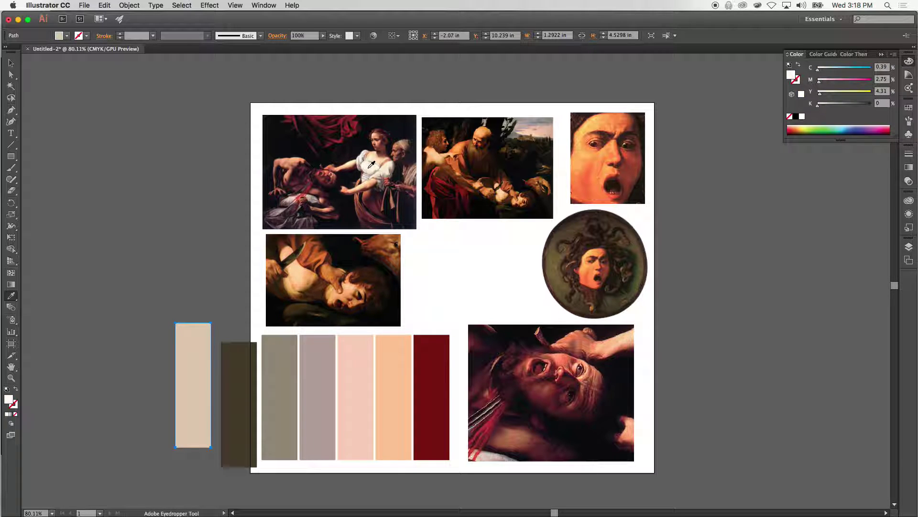
# Step: Line up the off-white and dark brown swatches with the palette row, next to the gray-green swatch
pyautogui.press('v')
pyautogui.moveTo(201, 345); pyautogui.dragTo(241, 370)
pyautogui.press('i')
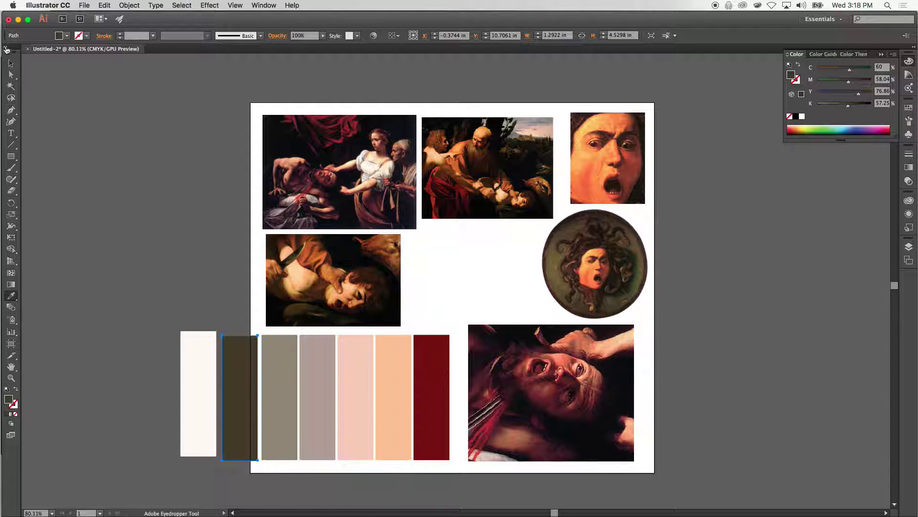
# Step: Scale the row of seven swatches to about 2.8 in tall and fit it across the artboard space below the Isaac detail
pyautogui.press('v')
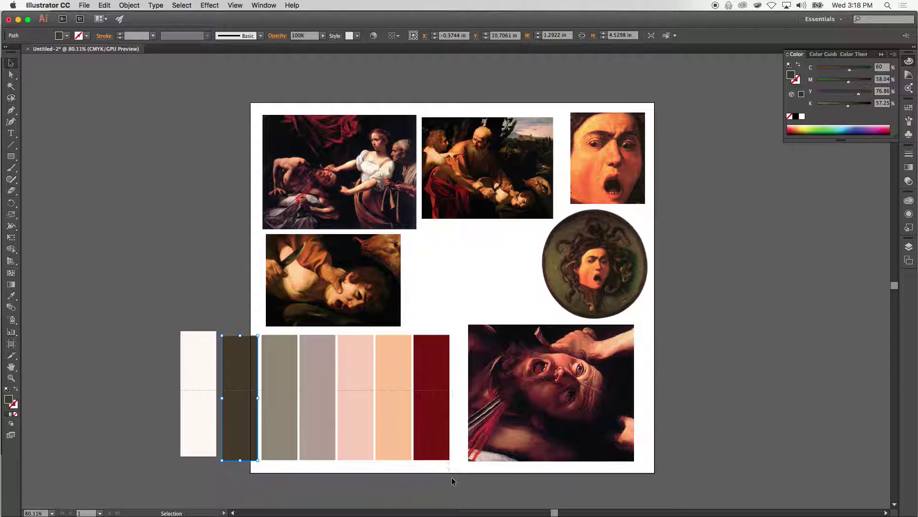
pyautogui.moveTo(452, 475); pyautogui.dragTo(211, 452)
pyautogui.moveTo(315, 453); pyautogui.dragTo(314, 409)
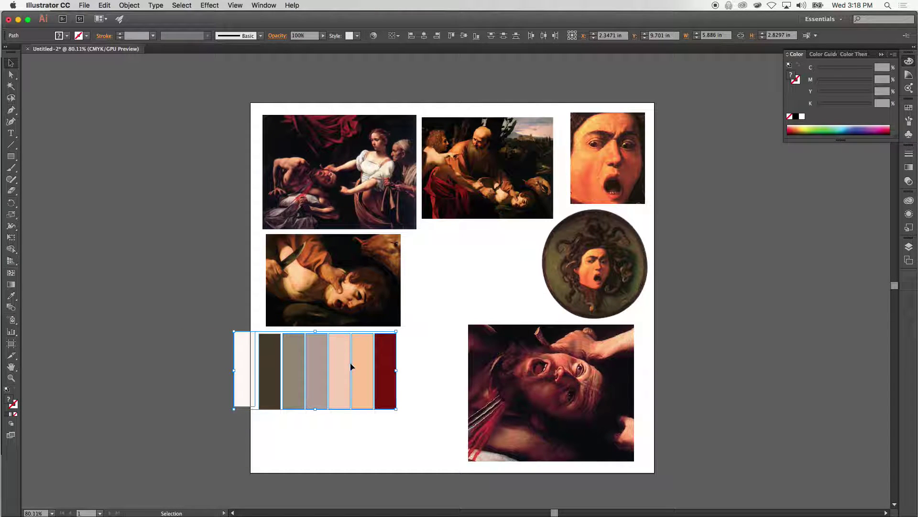
pyautogui.moveTo(342, 370); pyautogui.dragTo(405, 371)
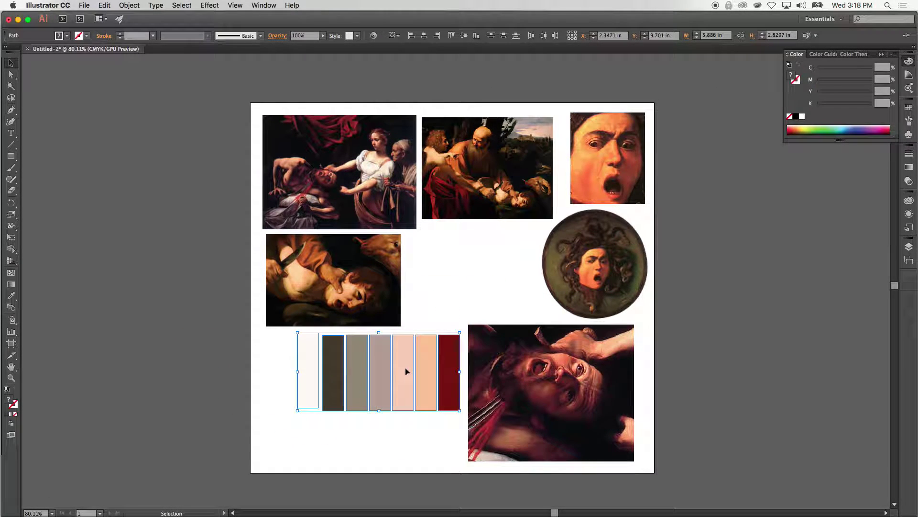
pyautogui.moveTo(299, 371); pyautogui.dragTo(257, 369)
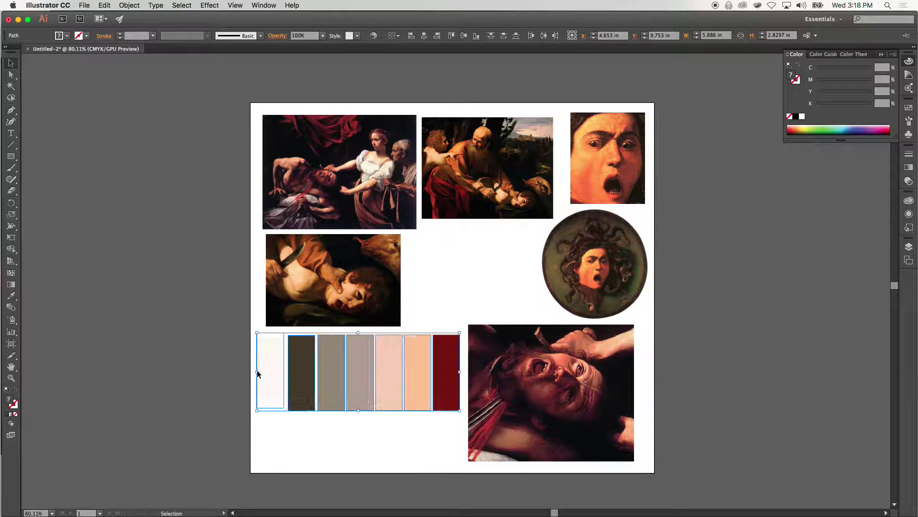
pyautogui.click(185, 330)
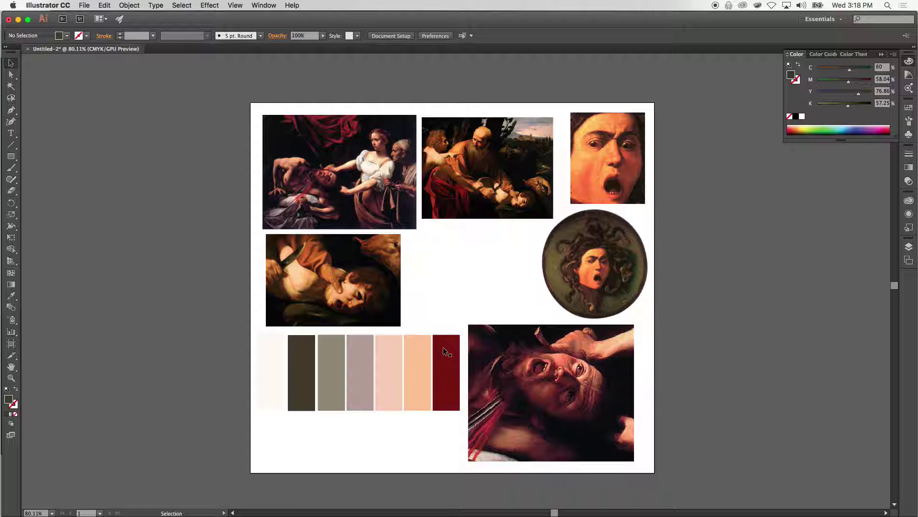
# Step: Switch to Chrome and bring up the Noun Project home page
pyautogui.press('super+Tab')
pyautogui.press('super+Tab')
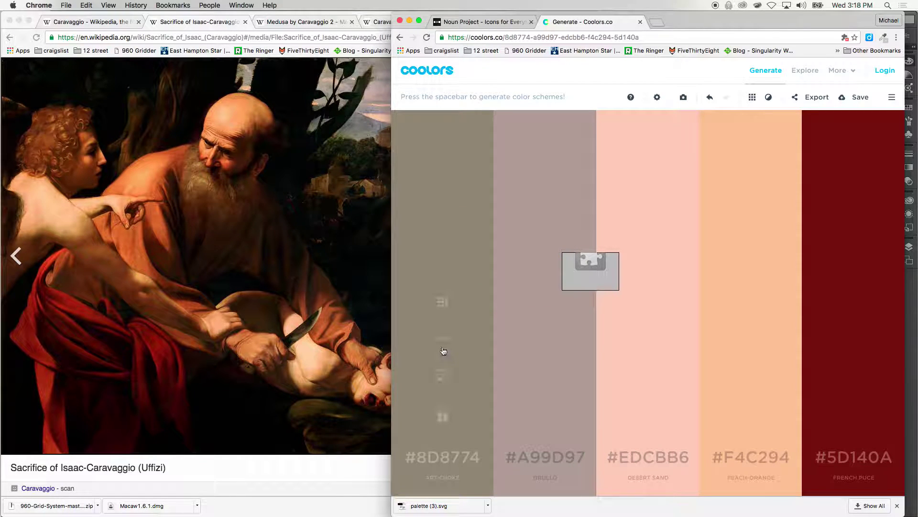
pyautogui.click(493, 22)
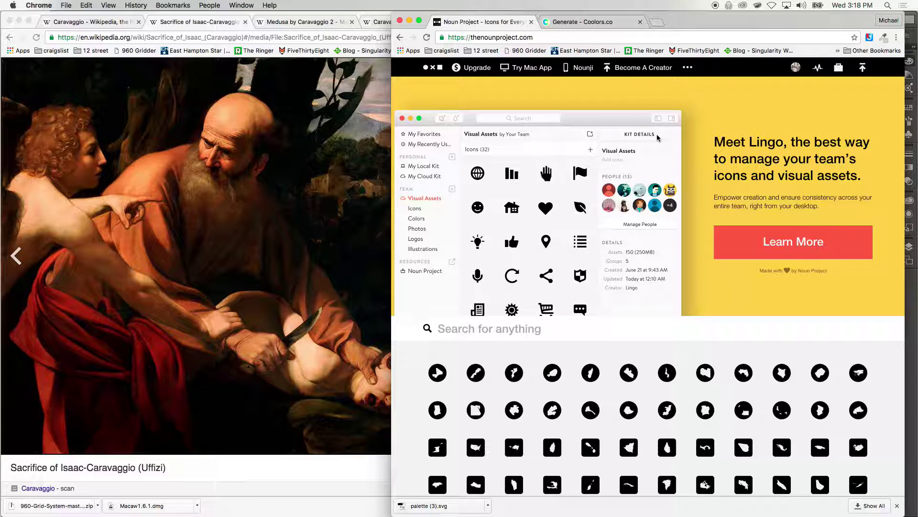
# Step: Search Noun Project for "abstract" icons
pyautogui.scroll(-5, 659, 139)
pyautogui.scroll(5, 659, 139)
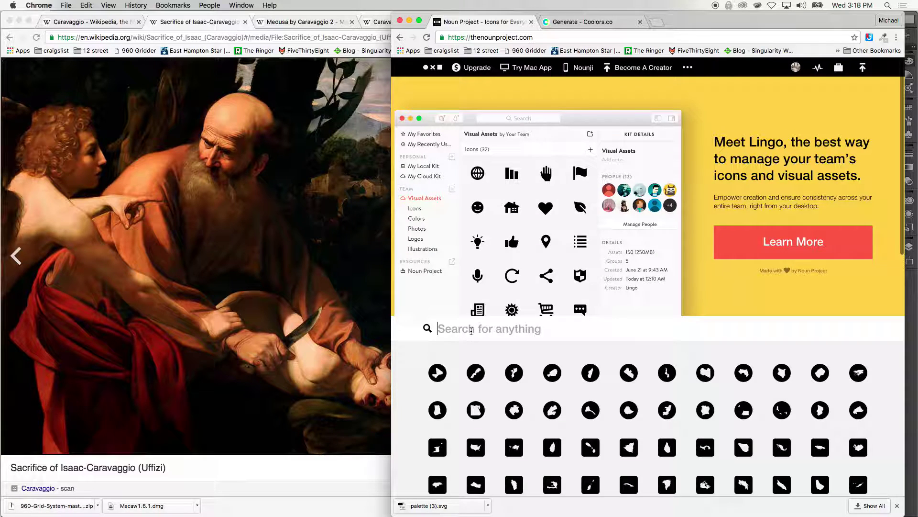
pyautogui.write('abstract')
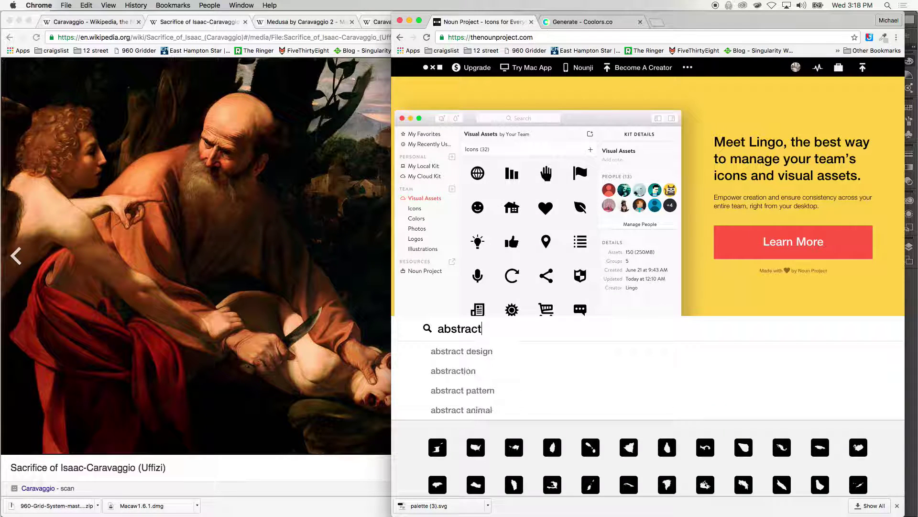
pyautogui.press('Return')
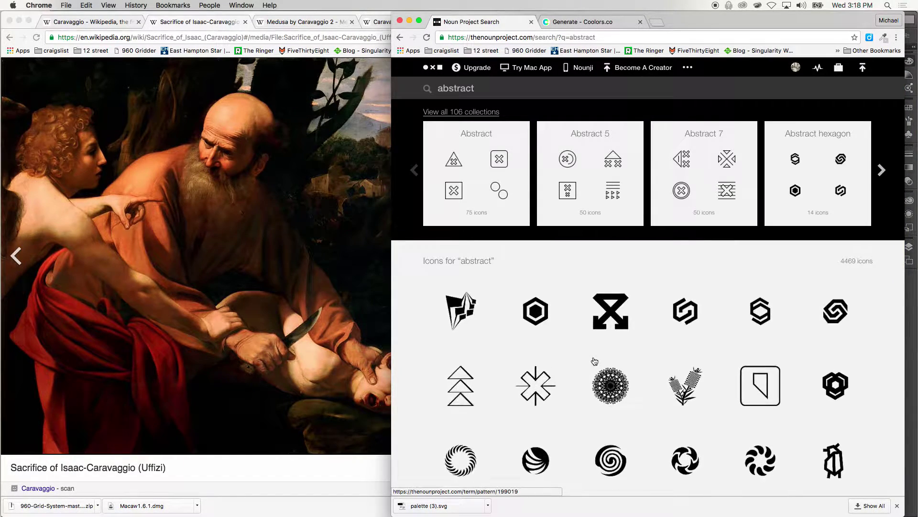
# Step: Look through the "abstract" results and open the interlocking Abstract Hexagon icon
pyautogui.scroll(-5, 674, 342)
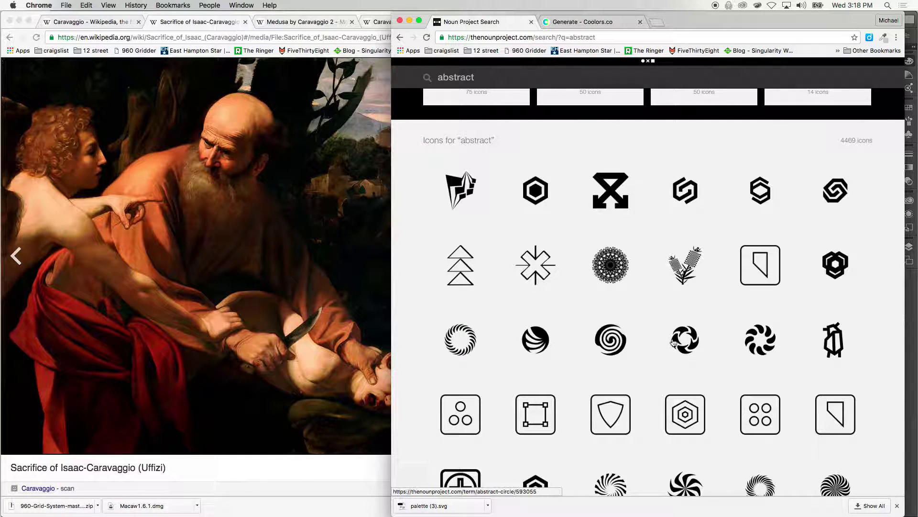
pyautogui.scroll(-5, 734, 277)
pyautogui.scroll(4, 734, 277)
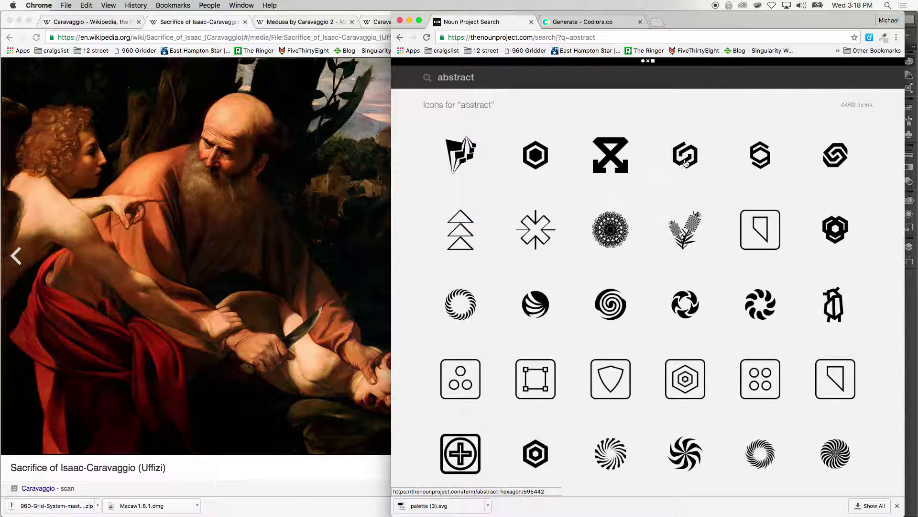
pyautogui.click(685, 161)
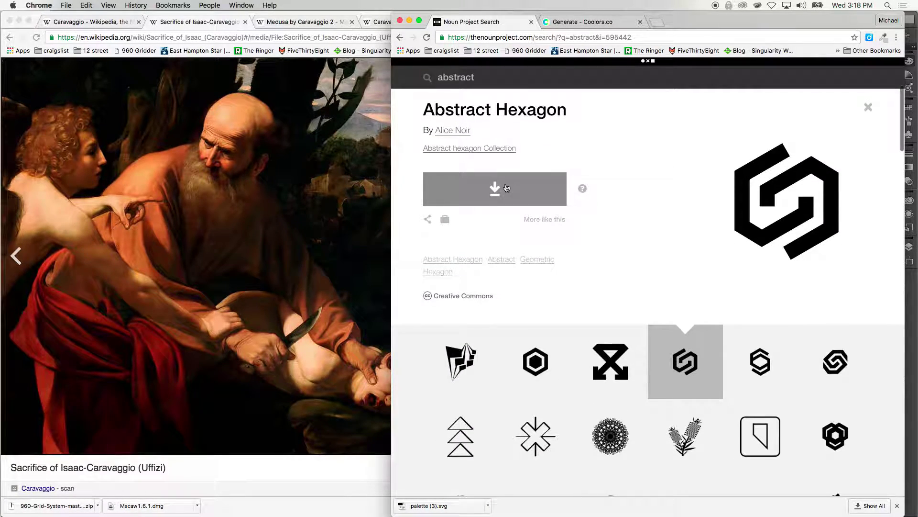
# Step: Start sharing the Abstract Hexagon icon on Twitter, copy the icon's link from the draft and close the share window
pyautogui.click(428, 221)
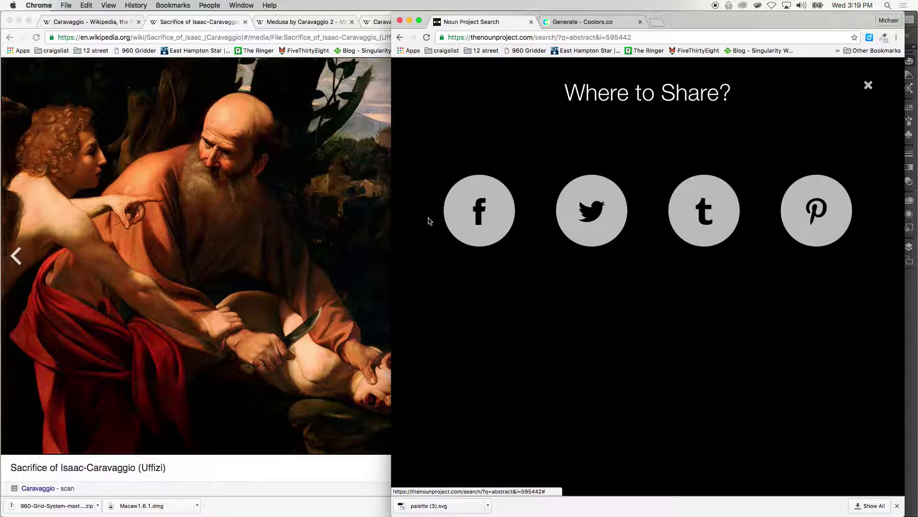
pyautogui.click(606, 211)
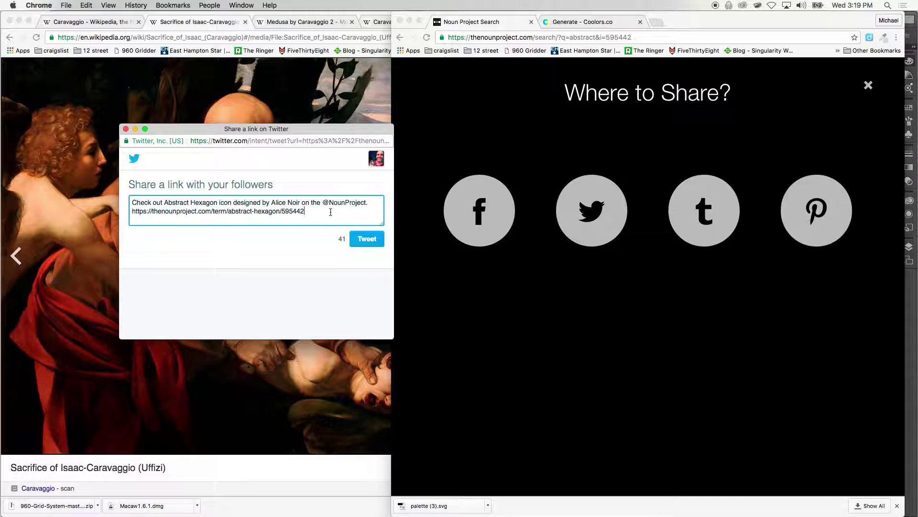
pyautogui.moveTo(86, 199); pyautogui.dragTo(76, 211)
pyautogui.press('super+c')
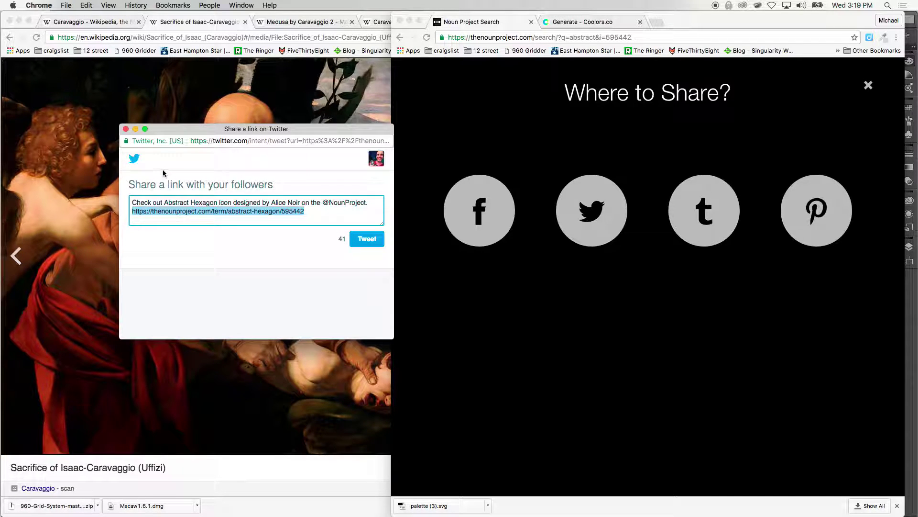
pyautogui.click(126, 129)
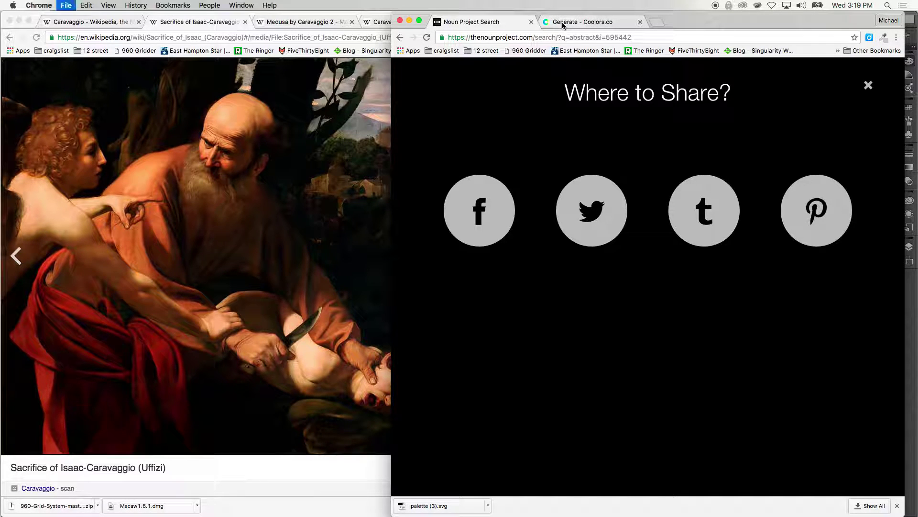
# Step: Open the copied icon link in a new tab and download the Abstract Hexagon as a free SVG
pyautogui.press('super+t')
pyautogui.press('super+v')
pyautogui.press('Return')
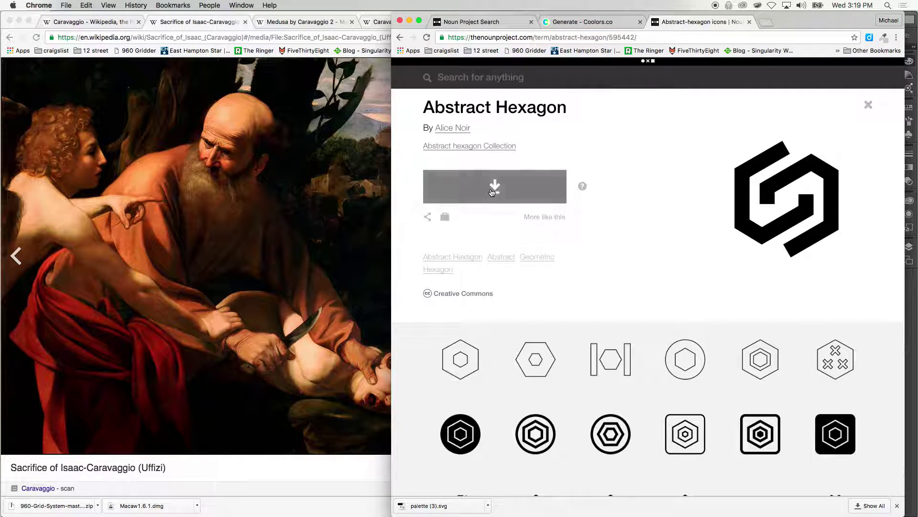
pyautogui.click(531, 186)
pyautogui.click(527, 271)
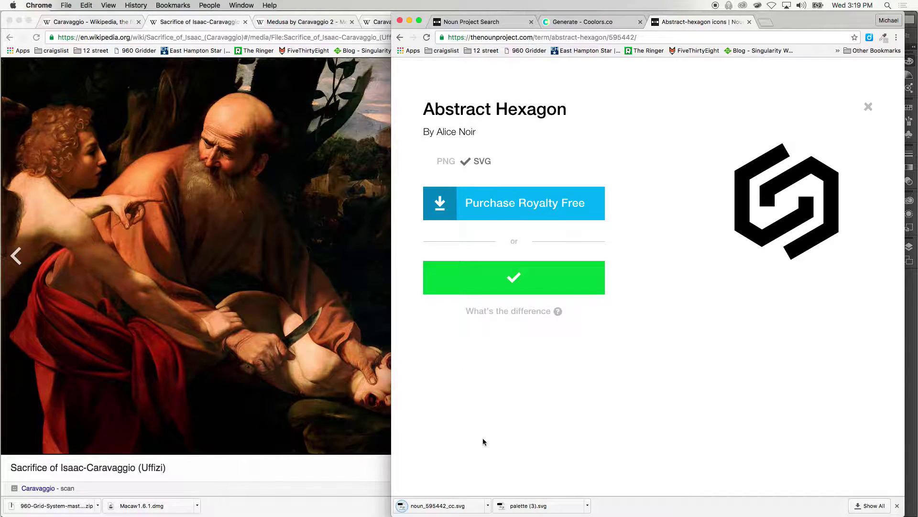
# Step: Show the downloaded noun_595442_cc.svg in Finder and open it with Adobe Illustrator
pyautogui.click(487, 505)
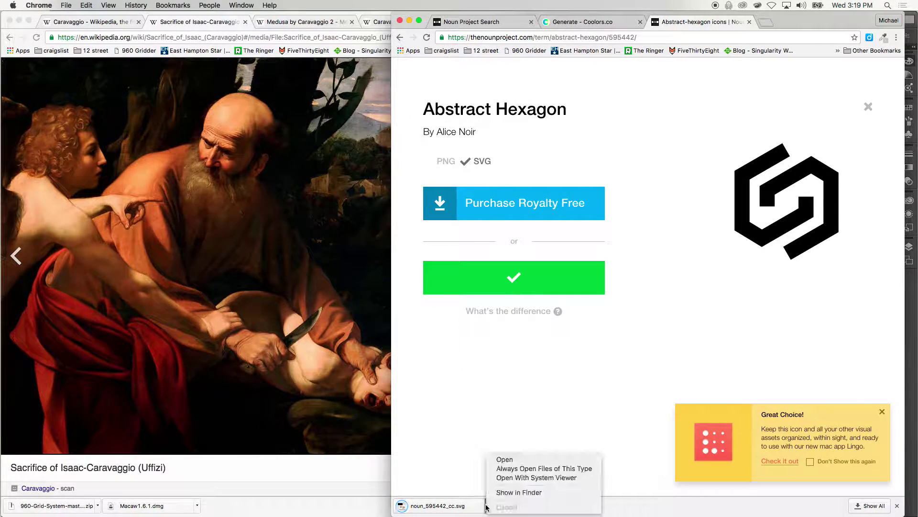
pyautogui.click(510, 493)
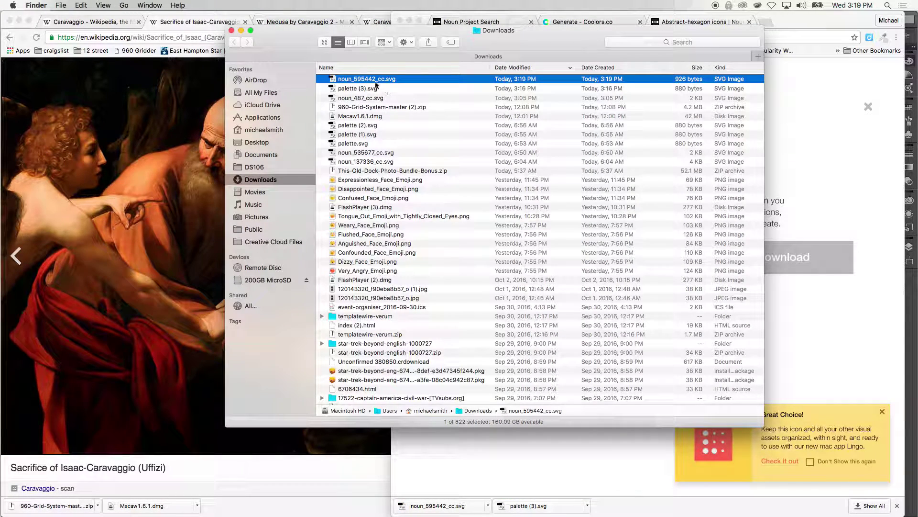
pyautogui.rightClick(362, 83)
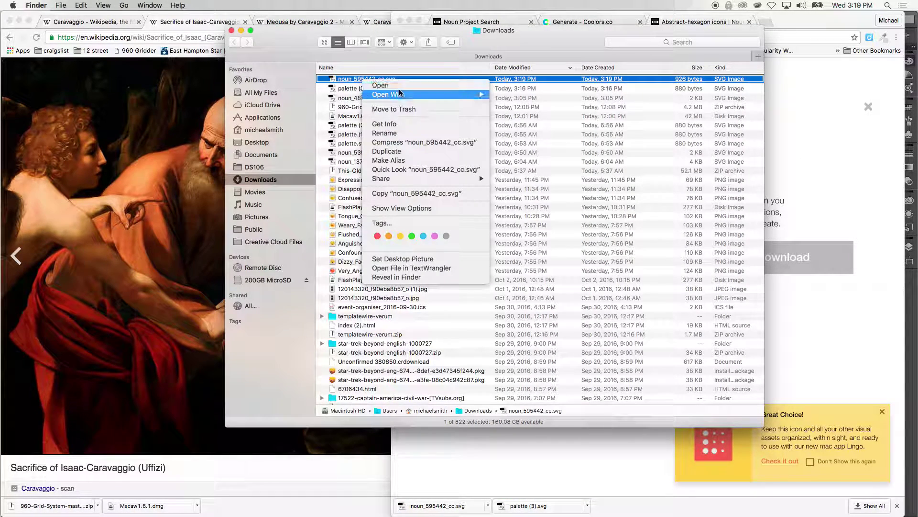
pyautogui.moveTo(473, 94)
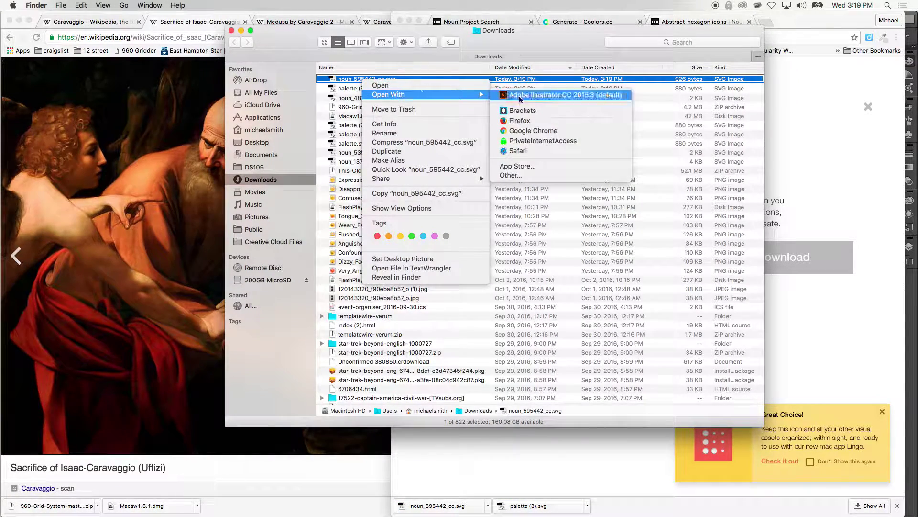
pyautogui.click(544, 97)
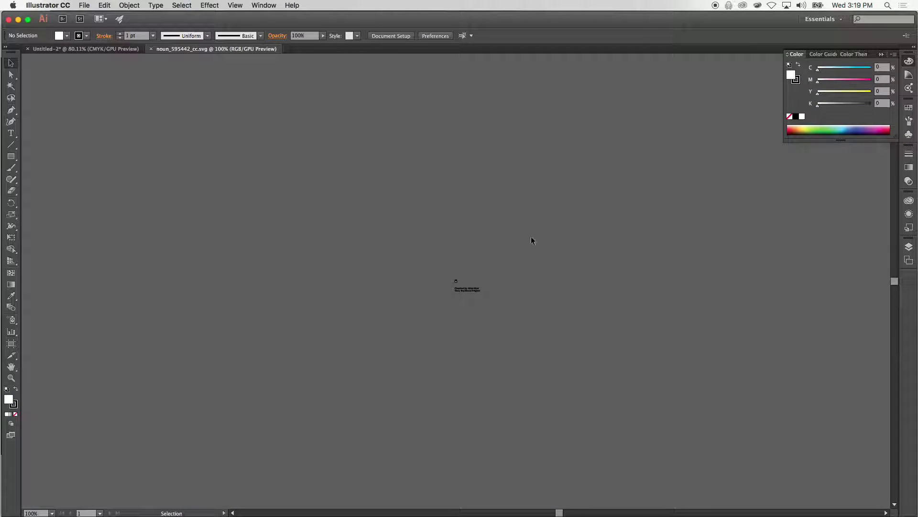
# Step: Copy the hexagon artwork without its credit text from noun_595442_cc.svg and close that file
pyautogui.scroll(5, 504, 242)
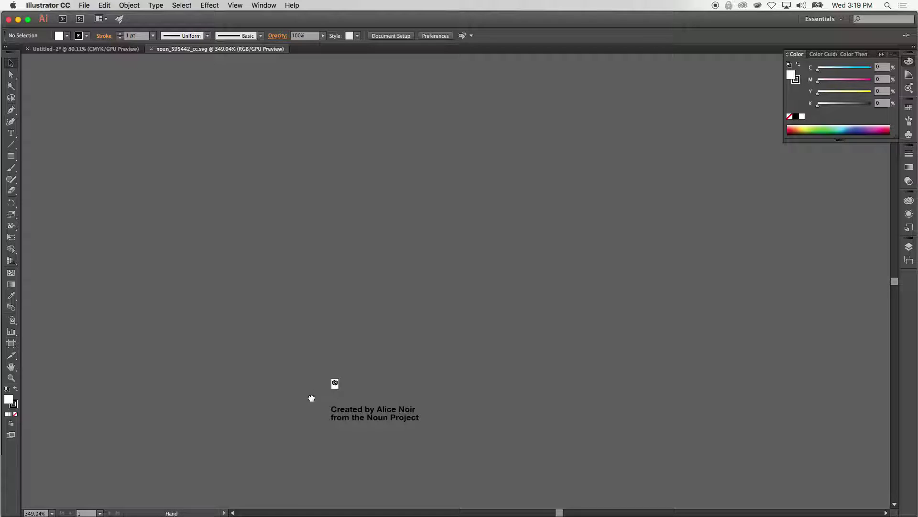
pyautogui.moveTo(312, 395); pyautogui.dragTo(479, 245)
pyautogui.scroll(6, 479, 244)
pyautogui.moveTo(737, 174); pyautogui.dragTo(489, 289)
pyautogui.scroll(3, 489, 289)
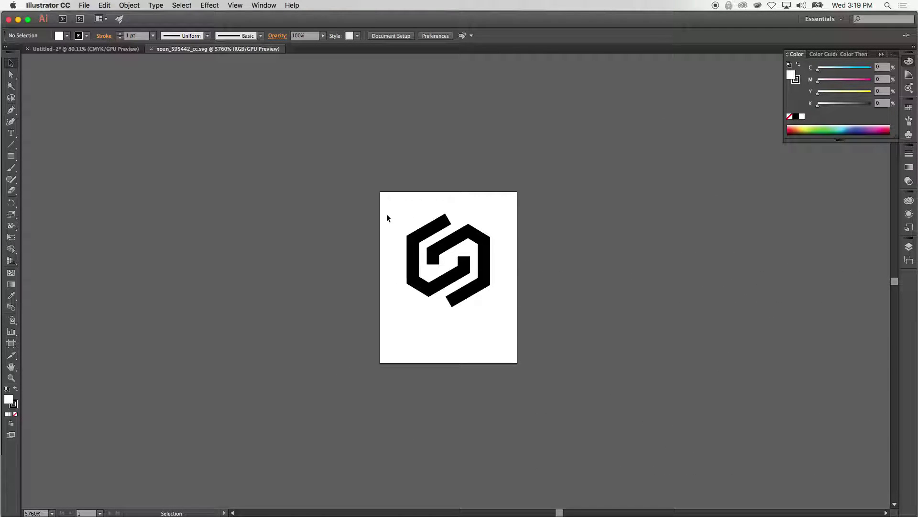
pyautogui.press('a')
pyautogui.moveTo(360, 203); pyautogui.dragTo(532, 325)
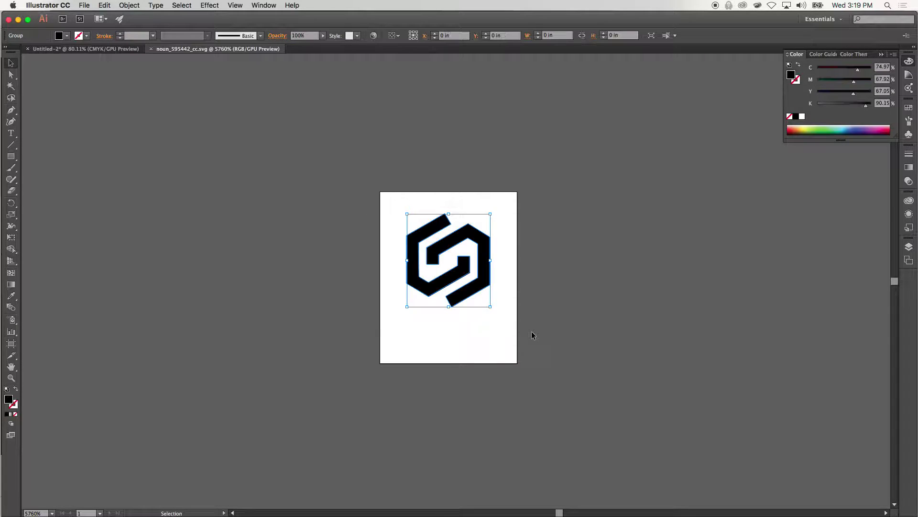
pyautogui.press('super+w')
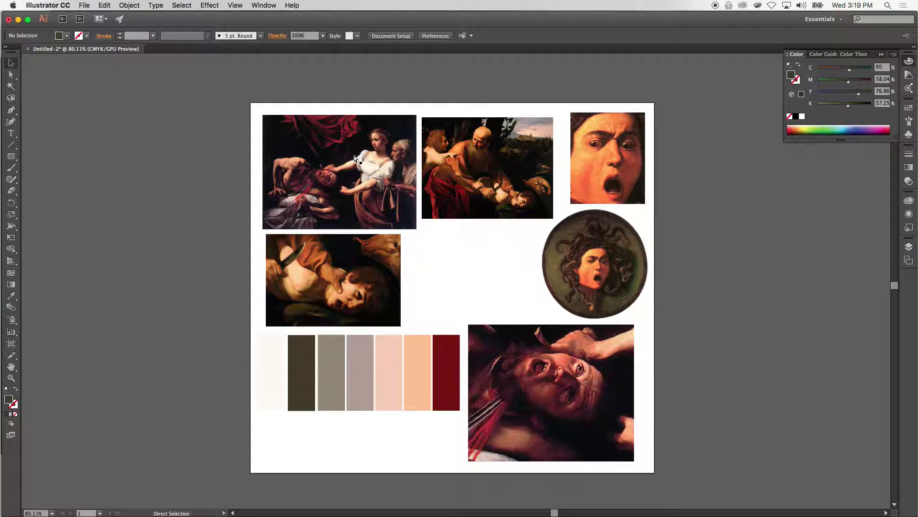
# Step: Paste the hexagon icon onto the artboard, enlarge it to about 1.44 by 1.61 in and place it beside the Medusa shield
pyautogui.press('v')
pyautogui.hotkey('ctrl', 'v')
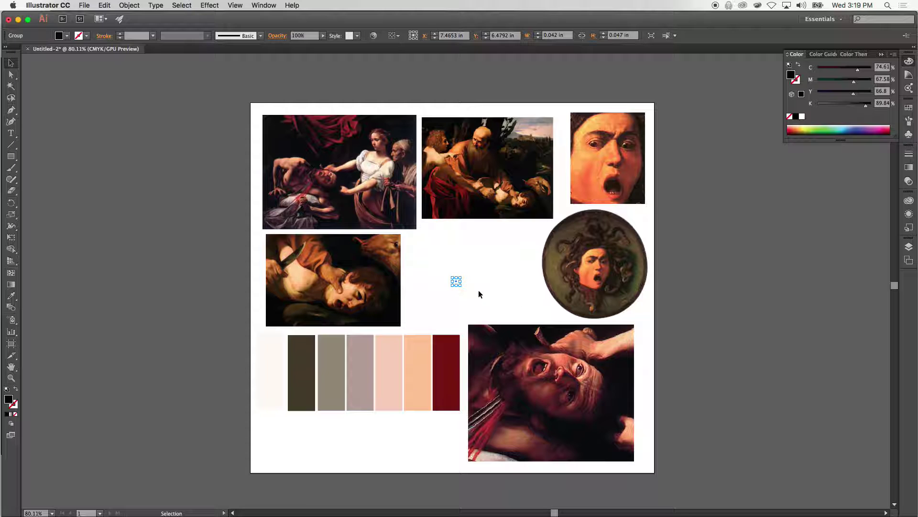
pyautogui.moveTo(450, 277)
pyautogui.mouseDown()
pyautogui.moveTo(414, 238)
pyautogui.moveTo(394, 107)
pyautogui.moveTo(196, 49)
pyautogui.moveTo(355, 261)
pyautogui.moveTo(494, 365)
pyautogui.moveTo(519, 359)
pyautogui.mouseUp()
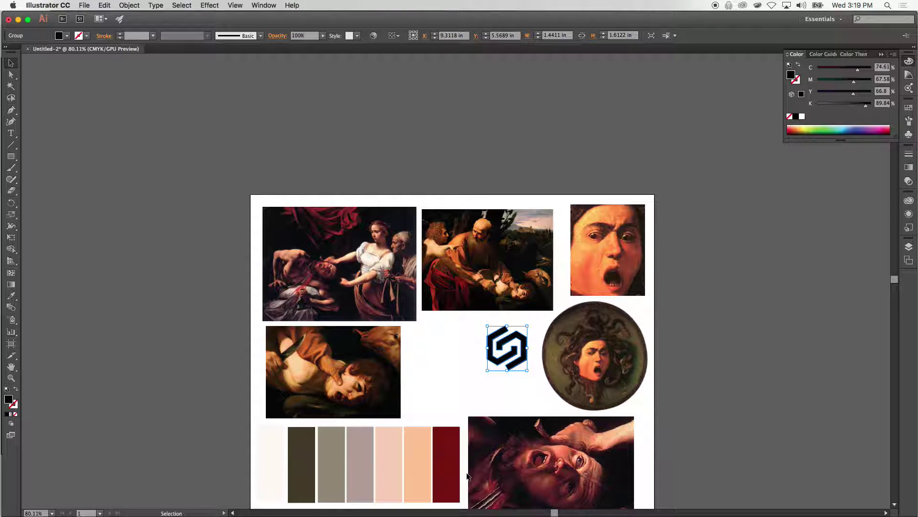
# Step: Recolor the hexagon icon with the peach sampled from the palette row
pyautogui.press('i')
pyautogui.click(455, 435)
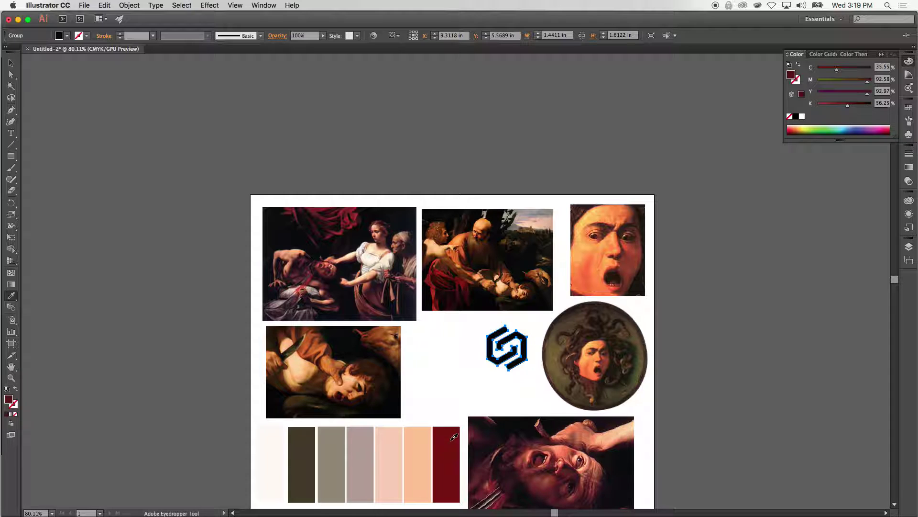
pyautogui.click(416, 451)
pyautogui.press('v')
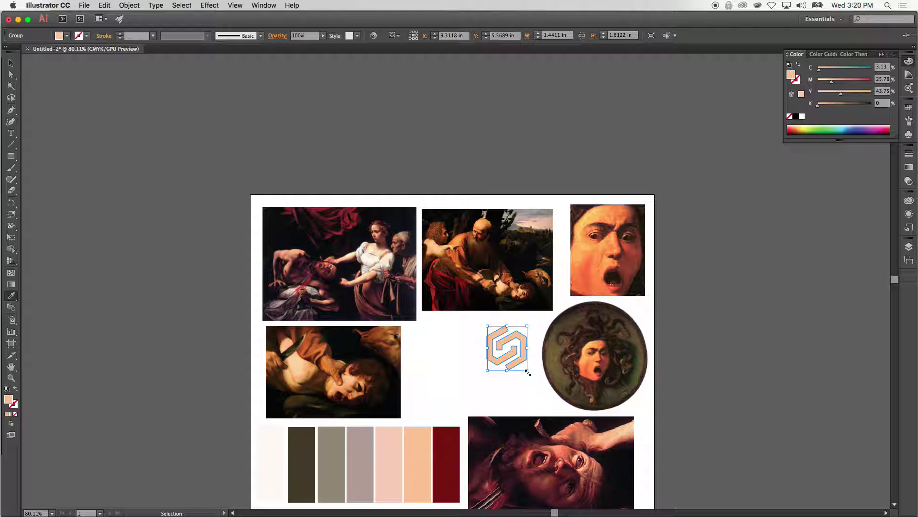
# Step: Duplicate the peach hexagon icon at a smaller size, place the copy in the upper-left corner of the Judith painting and deselect it
pyautogui.hotkey('ctrl', 'c')
pyautogui.hotkey('ctrl', 'v')
pyautogui.moveTo(477, 303)
pyautogui.mouseDown()
pyautogui.moveTo(456, 274)
pyautogui.moveTo(327, 237)
pyautogui.mouseUp()
pyautogui.hotkey('ctrl', 'z')
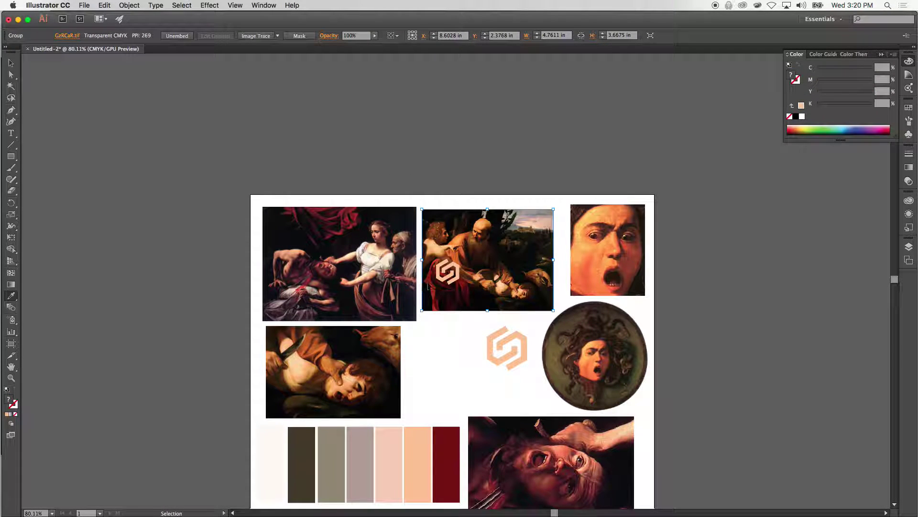
pyautogui.click(459, 281)
pyautogui.moveTo(458, 281)
pyautogui.mouseDown()
pyautogui.moveTo(405, 277)
pyautogui.moveTo(294, 233)
pyautogui.mouseUp()
pyautogui.press('shift+super+a')
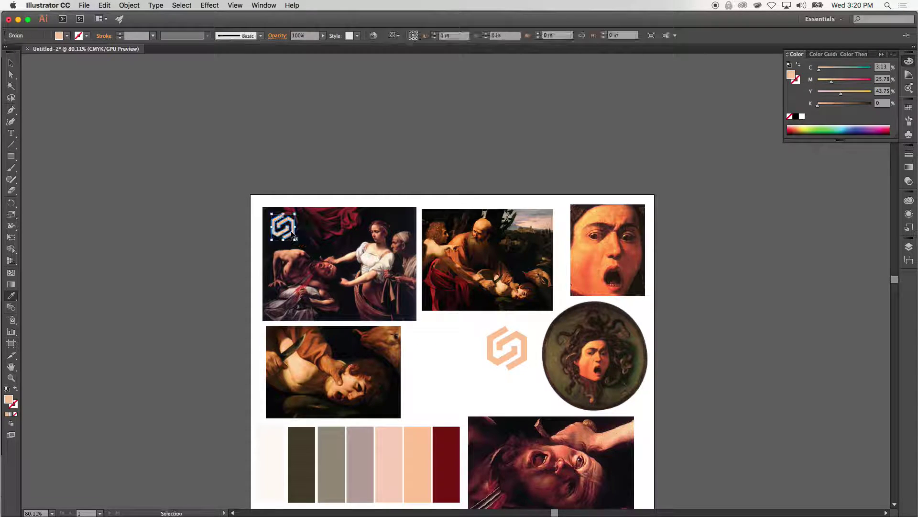
pyautogui.press('shift+super+a')
# Step: Switch to Chrome, return to the Noun Project search results for "abstract" and examine more of the icons
pyautogui.press('super+Tab')
pyautogui.press('super+Tab')
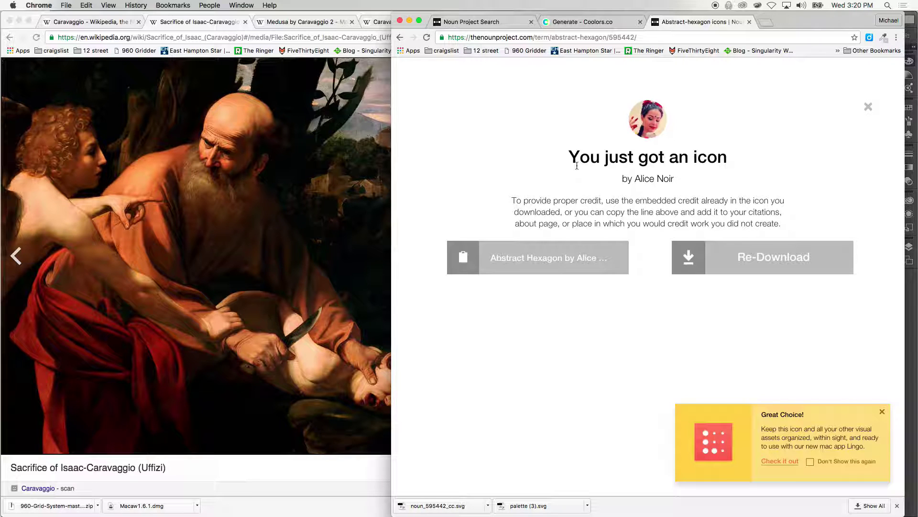
pyautogui.click(584, 25)
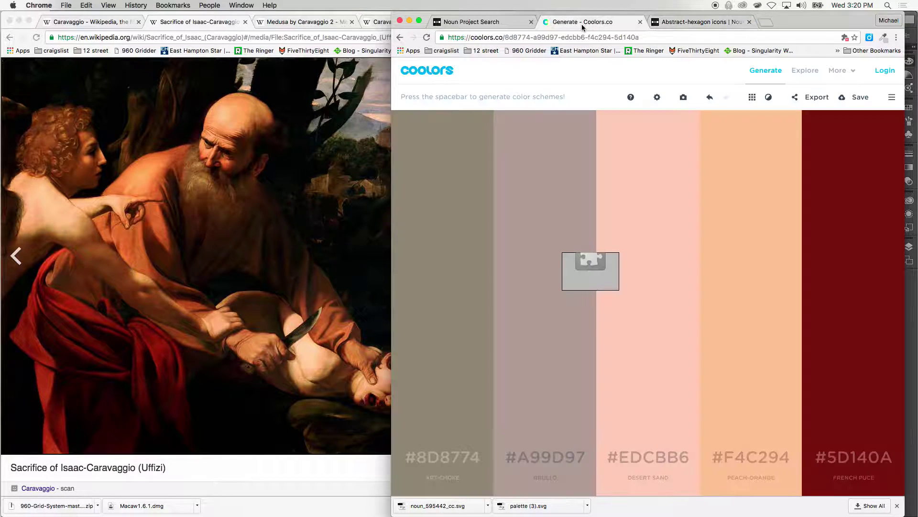
pyautogui.click(494, 23)
pyautogui.click(670, 22)
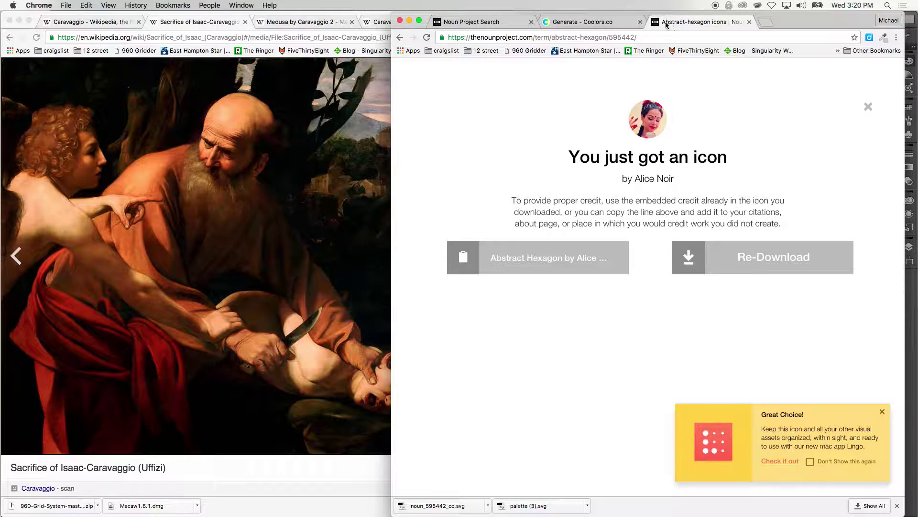
pyautogui.click(475, 23)
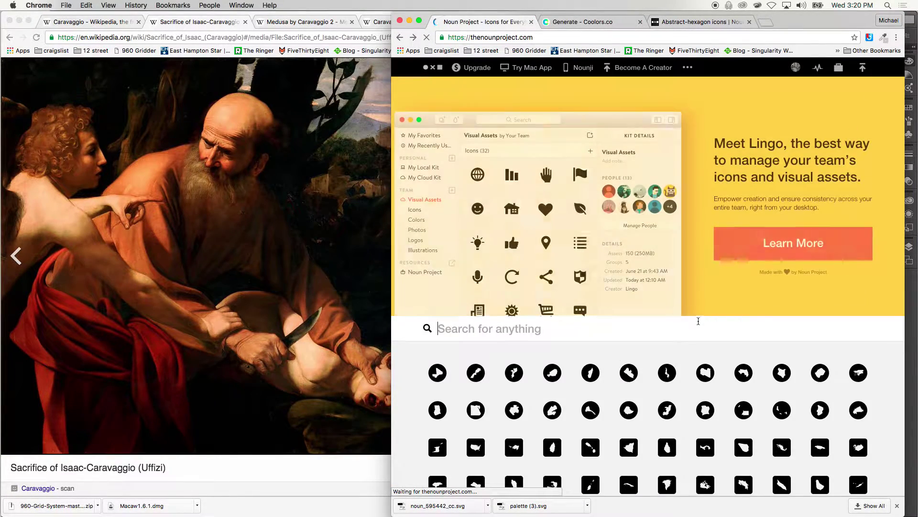
pyautogui.click(413, 37)
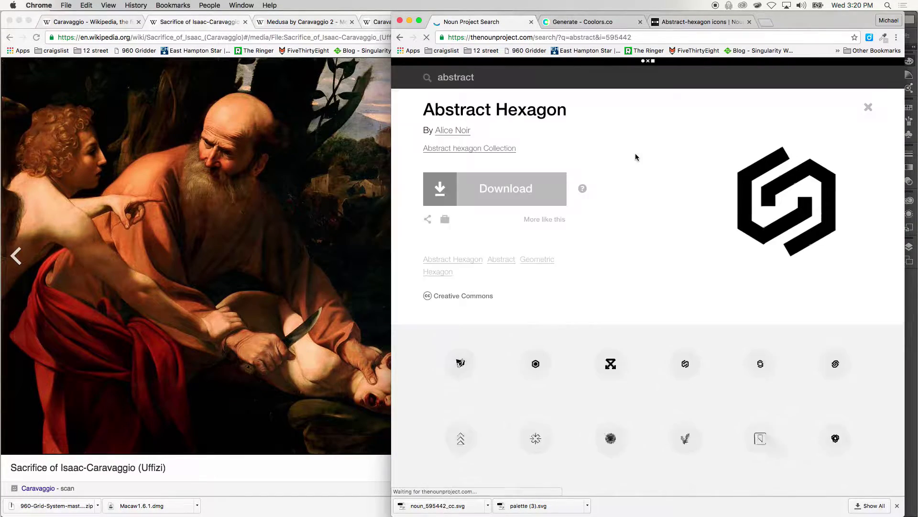
pyautogui.scroll(-10, 700, 235)
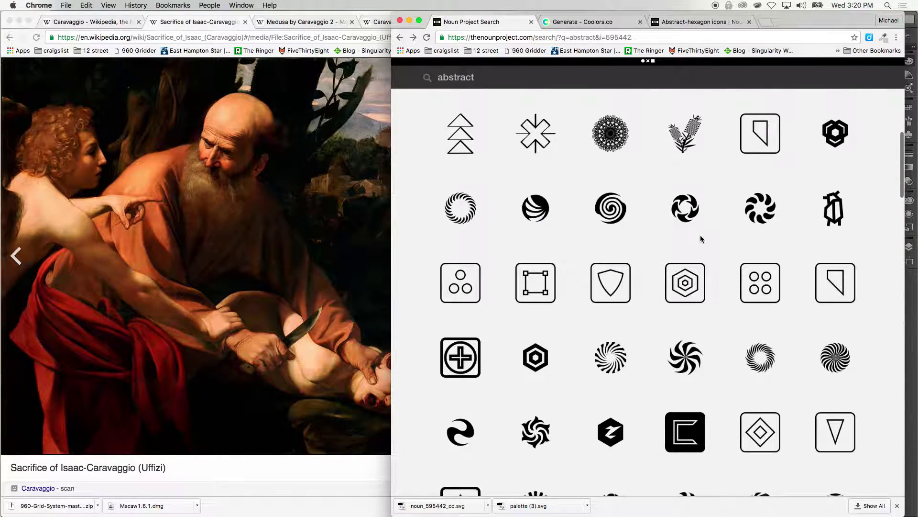
pyautogui.scroll(-8, 700, 238)
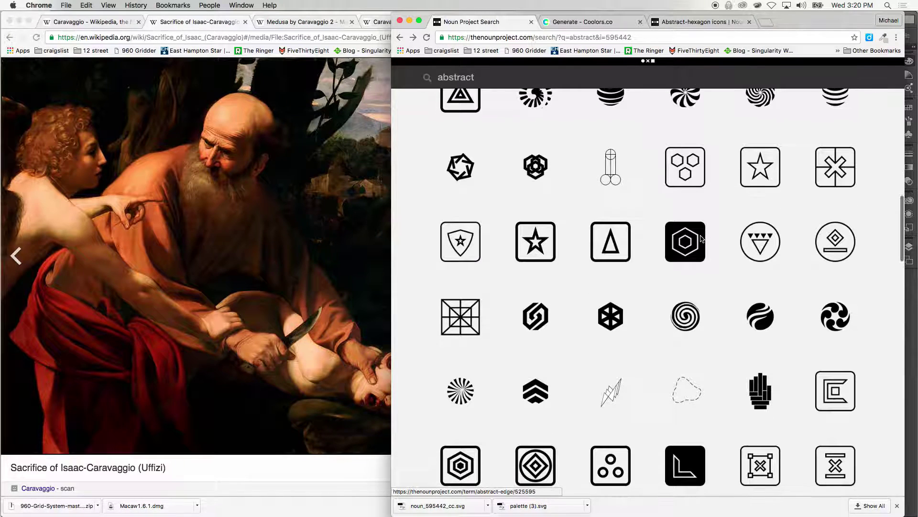
pyautogui.scroll(-1, 700, 234)
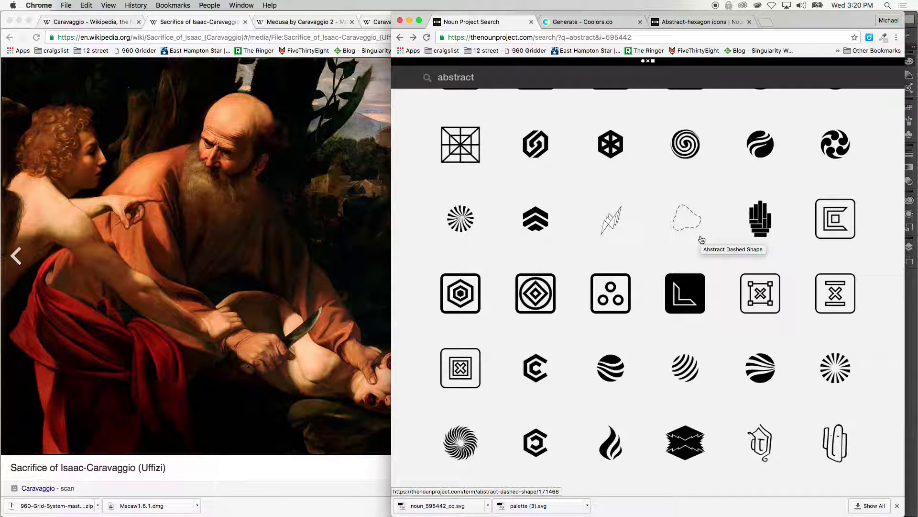
# Step: Download the Abstract Design icon, a black circle with two outlined triangles, as SVG using the free option with credit
pyautogui.scroll(-4, 701, 239)
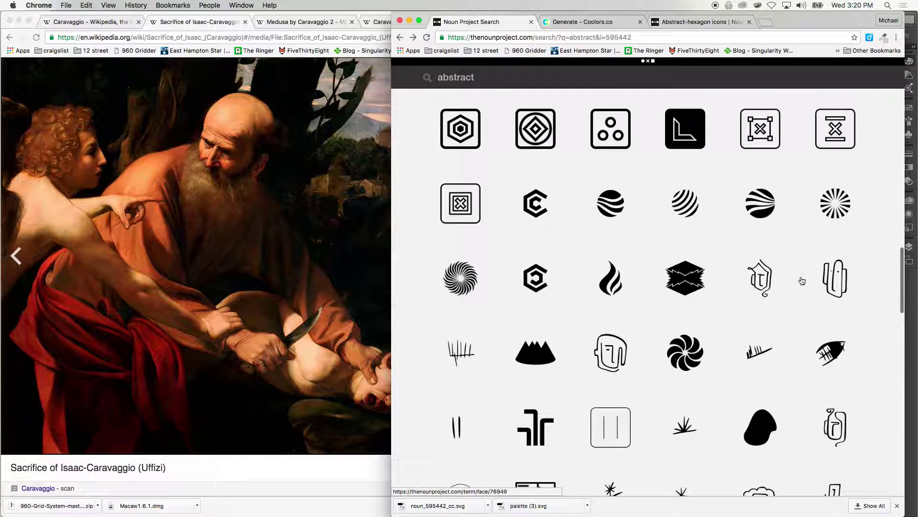
pyautogui.scroll(-4, 796, 300)
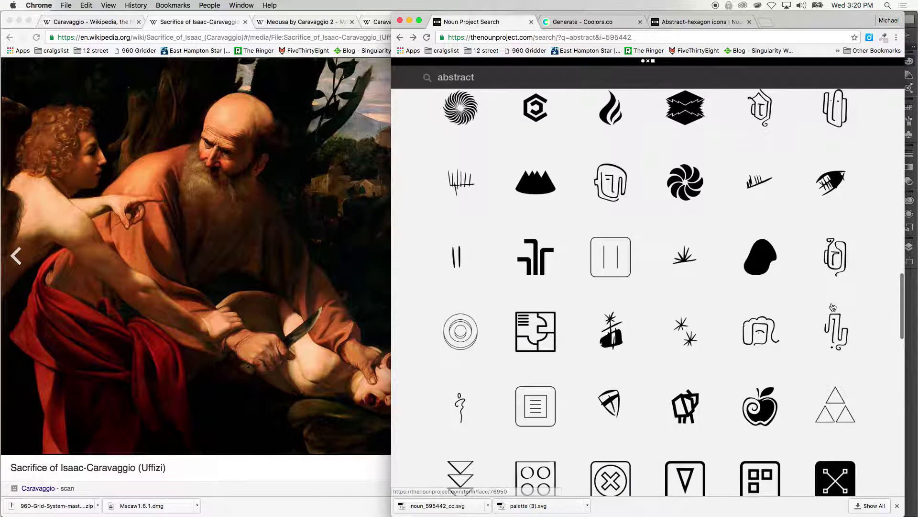
pyautogui.scroll(-2, 833, 306)
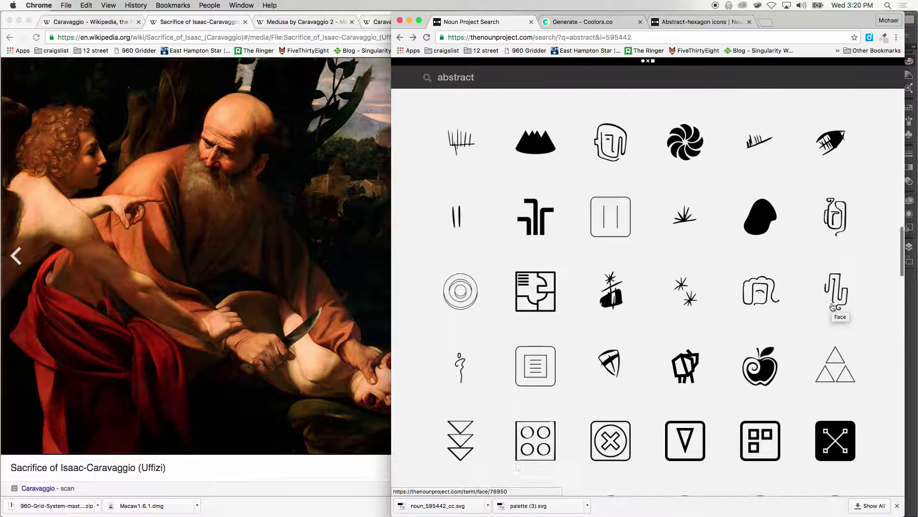
pyautogui.scroll(-2, 833, 307)
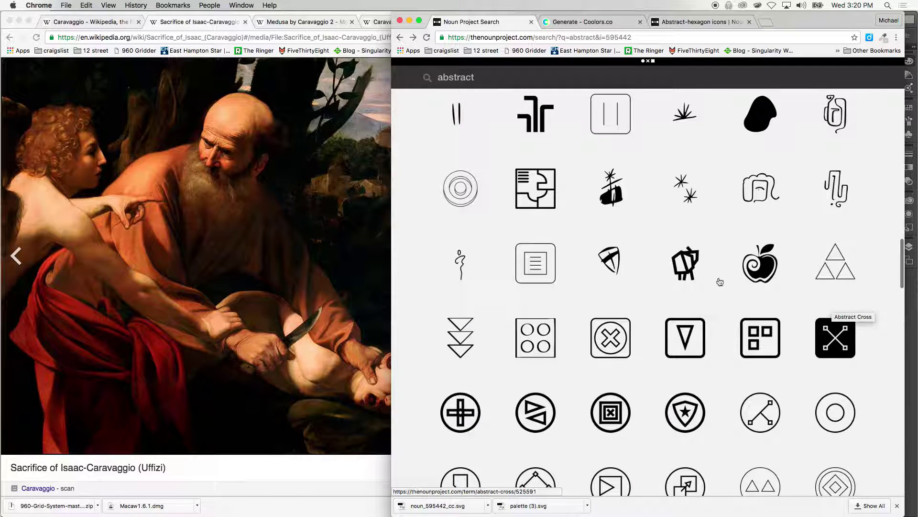
pyautogui.scroll(-4, 691, 264)
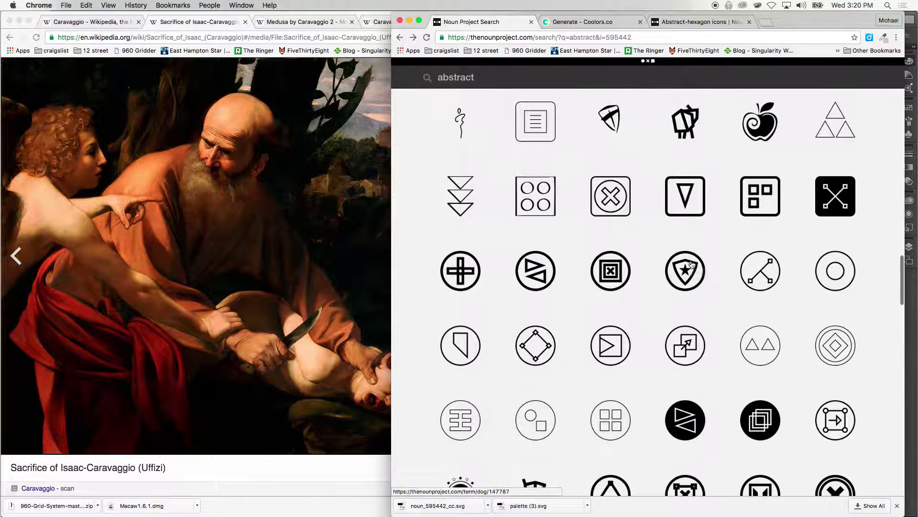
pyautogui.scroll(-5, 691, 342)
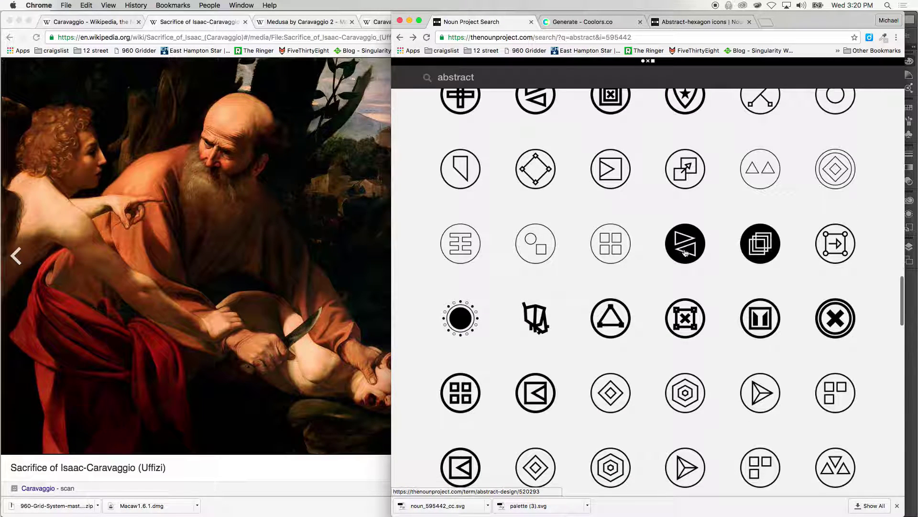
pyautogui.click(684, 248)
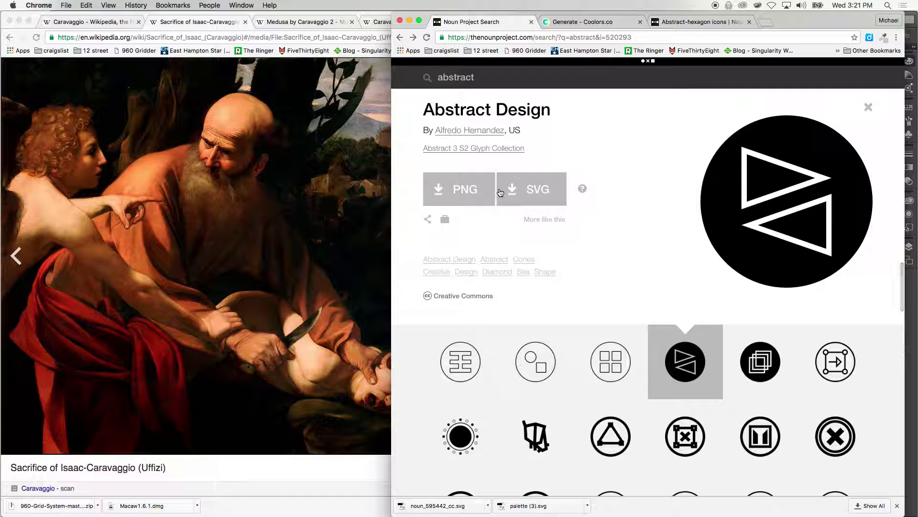
pyautogui.click(530, 191)
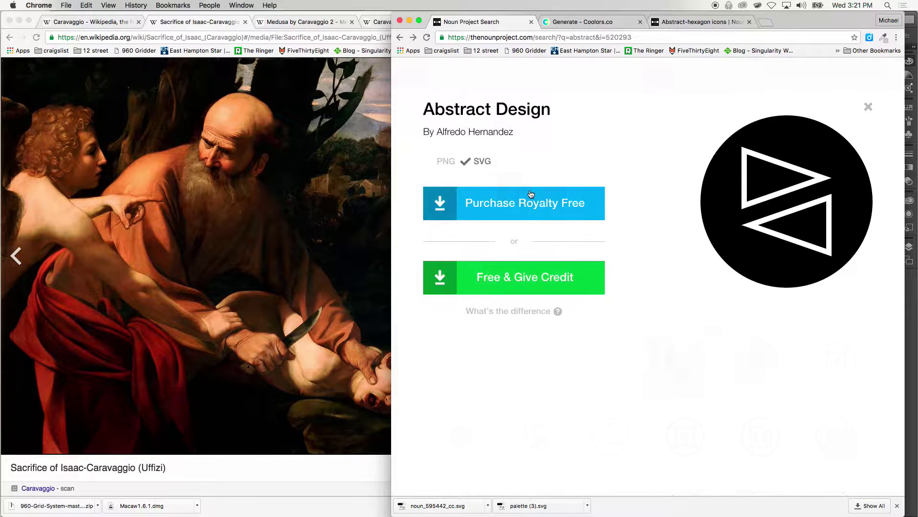
pyautogui.click(533, 278)
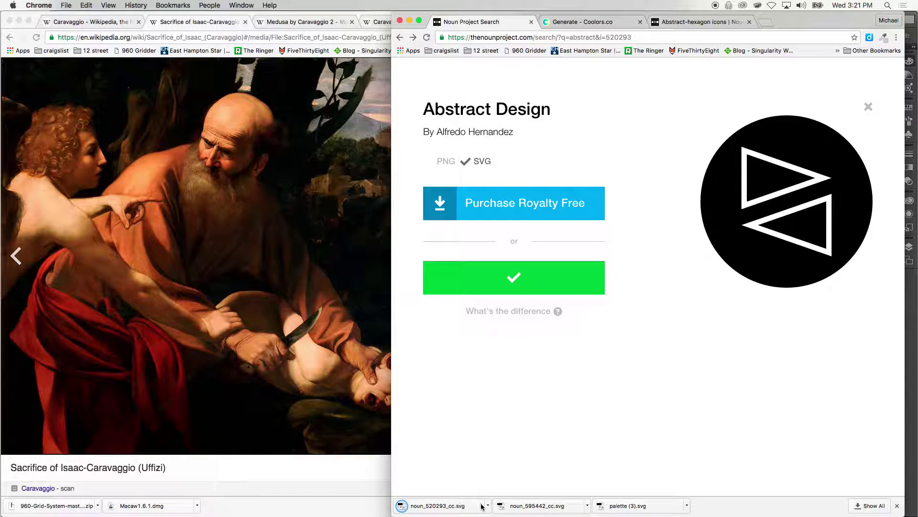
# Step: Show noun_520293_cc.svg in the Downloads folder and open it with Adobe Illustrator CC 2015.3
pyautogui.click(488, 505)
pyautogui.click(499, 490)
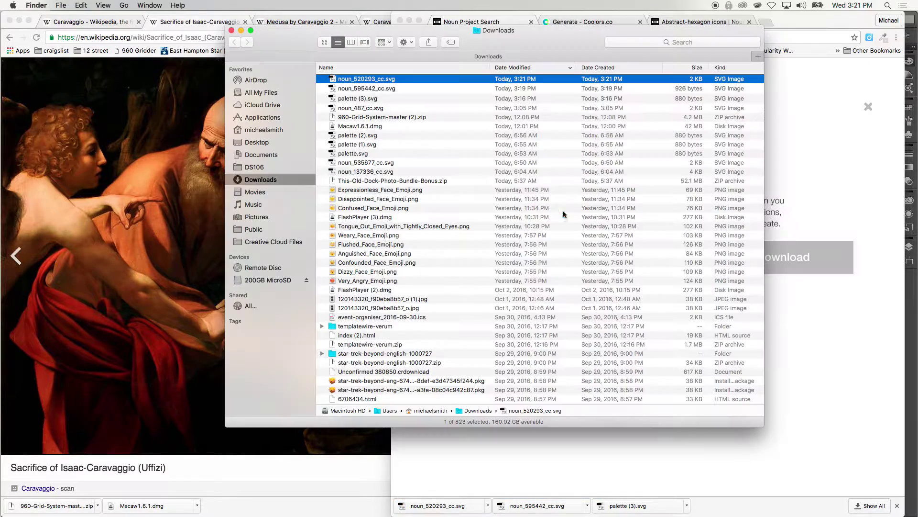
pyautogui.rightClick(388, 81)
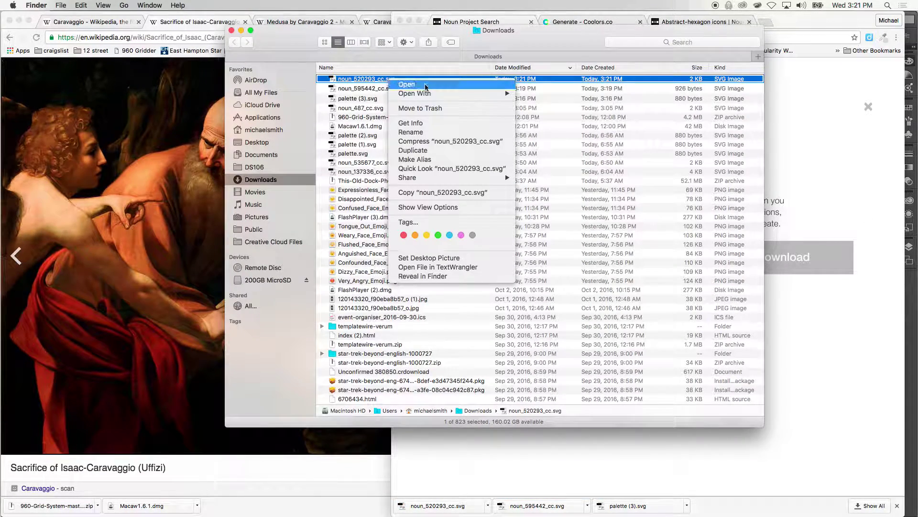
pyautogui.moveTo(433, 93)
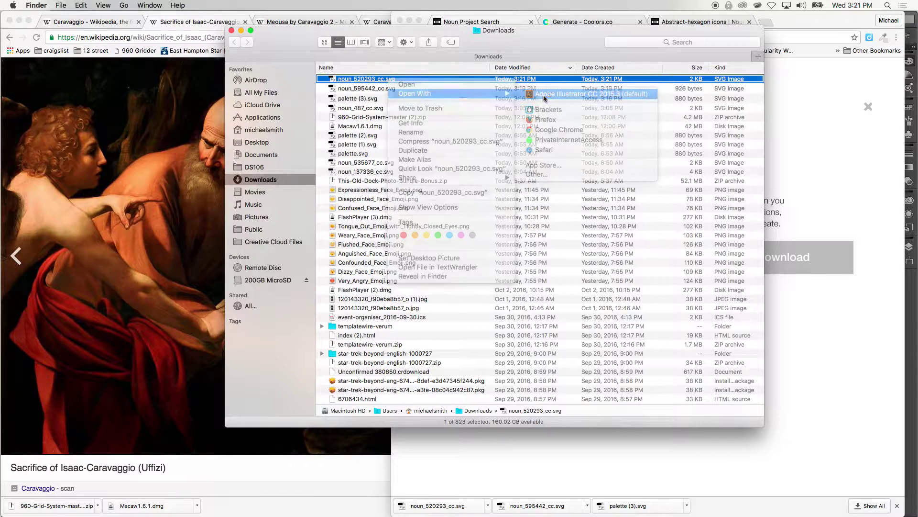
pyautogui.click(545, 94)
pyautogui.press('super')
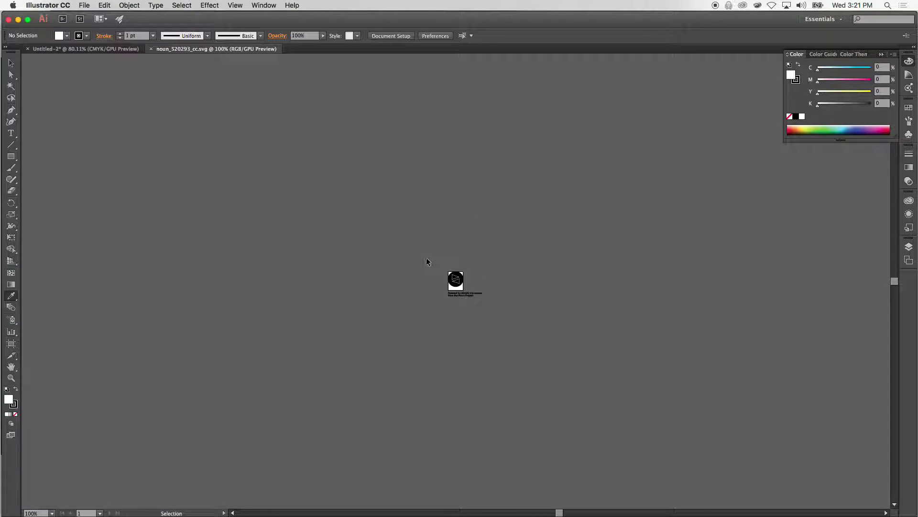
# Step: Copy the circular icon without its credit text, close its file and paste the icon into the mood board
pyautogui.press('super+a')
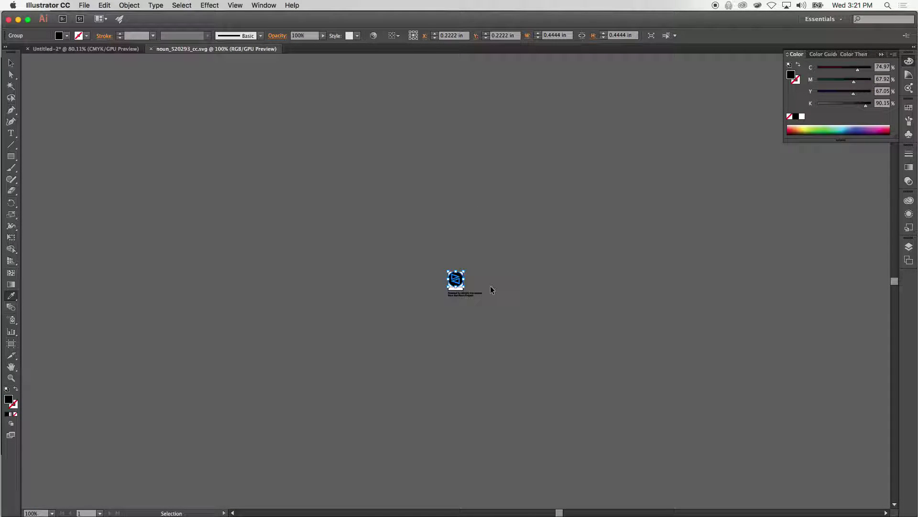
pyautogui.press('super+c')
pyautogui.press('super+w')
pyautogui.press('super+v')
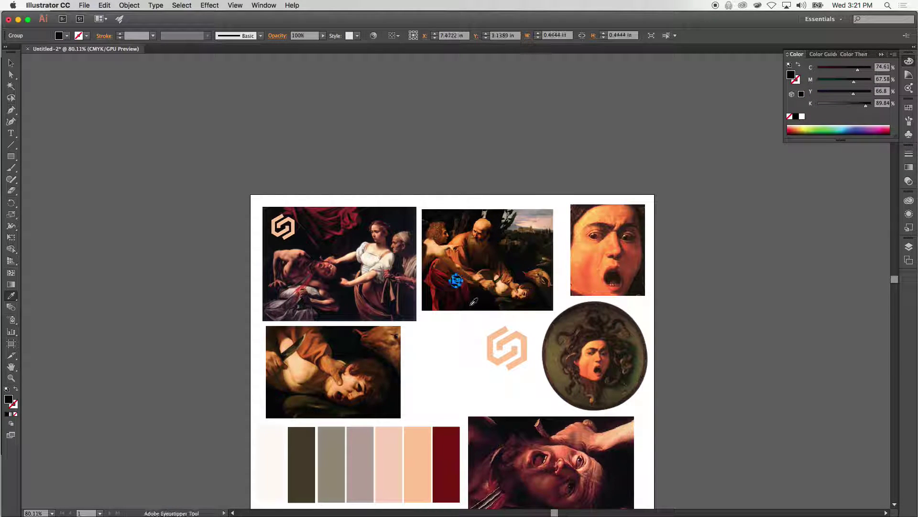
# Step: Enlarge the circular icon to about 1.78 in and place it between the Isaac detail and the peach hexagon
pyautogui.press('v')
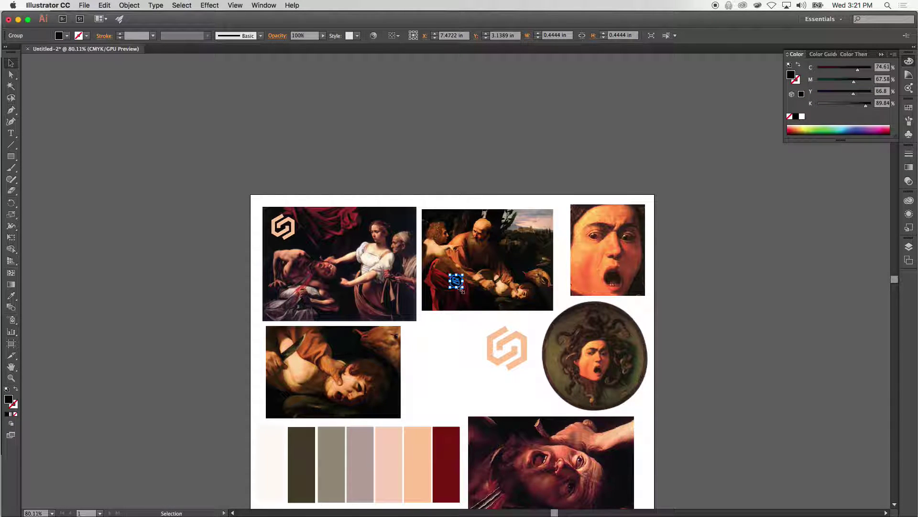
pyautogui.moveTo(463, 288); pyautogui.dragTo(540, 365)
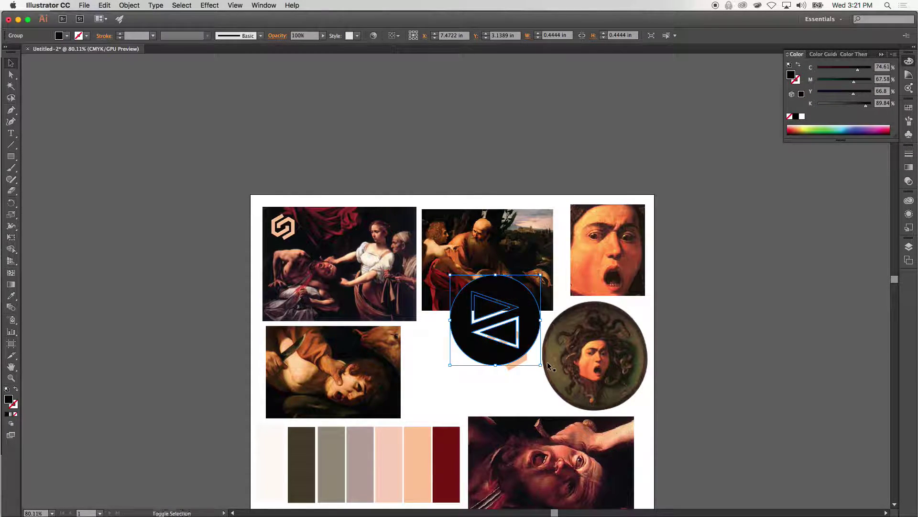
pyautogui.moveTo(454, 327); pyautogui.dragTo(415, 356)
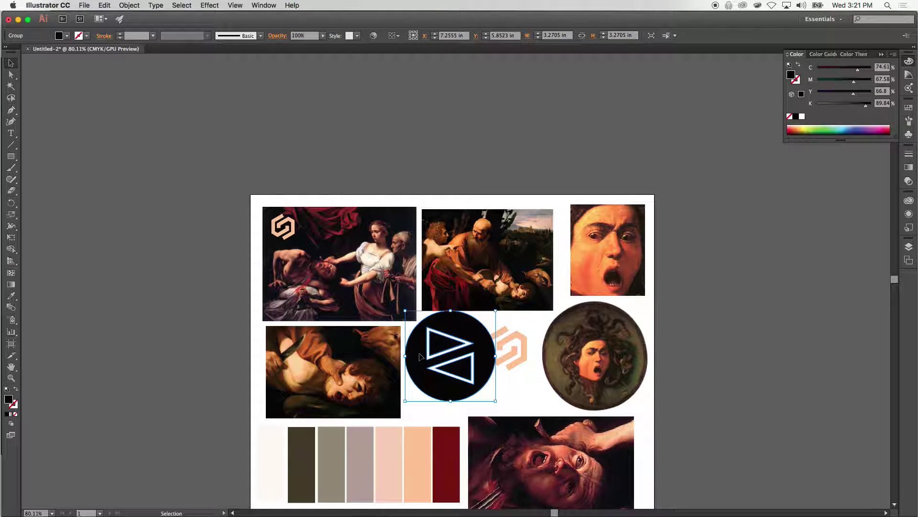
pyautogui.moveTo(496, 400); pyautogui.dragTo(468, 355)
pyautogui.scroll(-5, 468, 355)
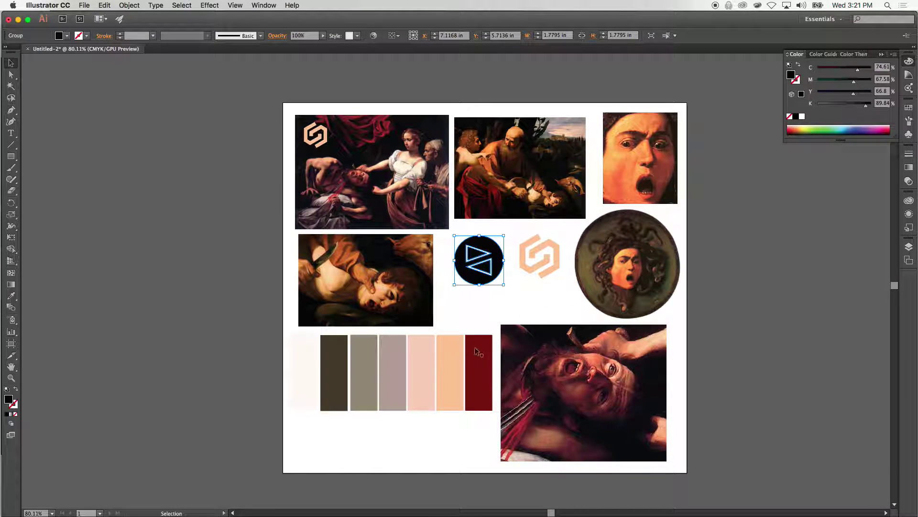
# Step: Recolor the circular icon with the dark red sampled from the palette row, after trying the mauve swatch
pyautogui.press('i')
pyautogui.click(393, 369)
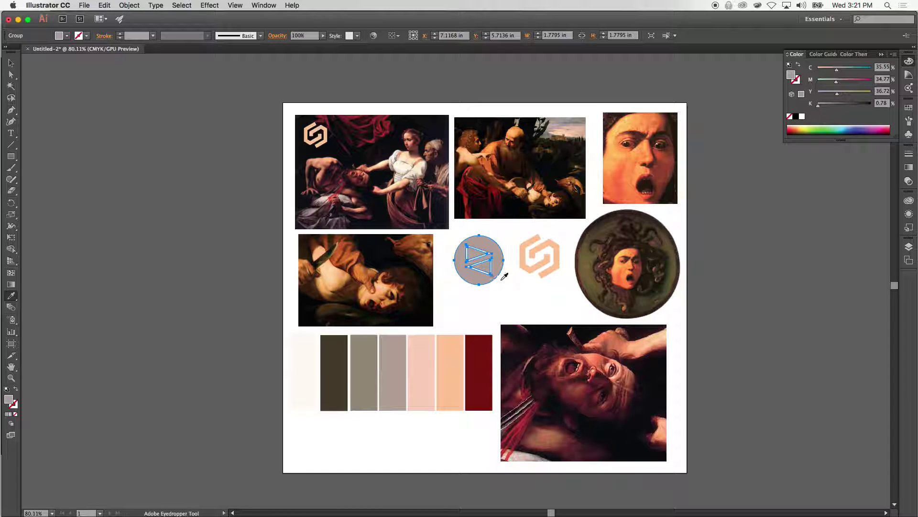
pyautogui.press('super')
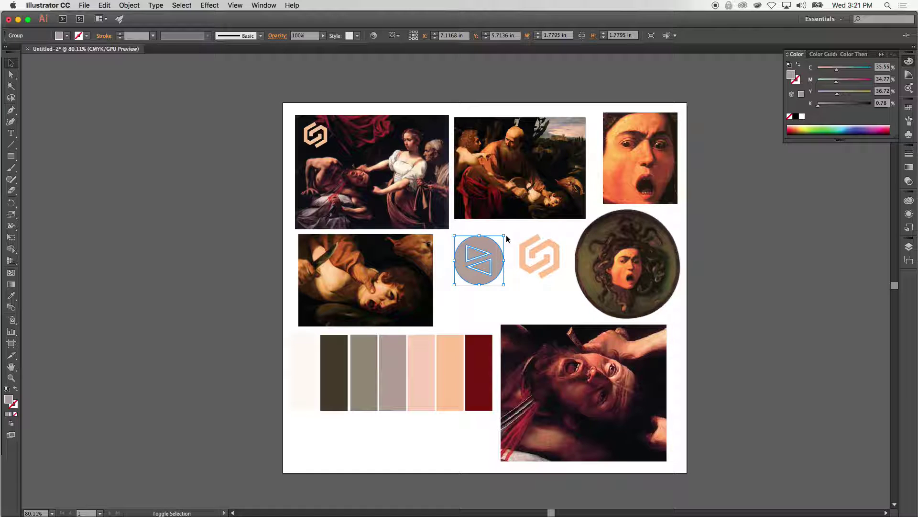
pyautogui.click(485, 345)
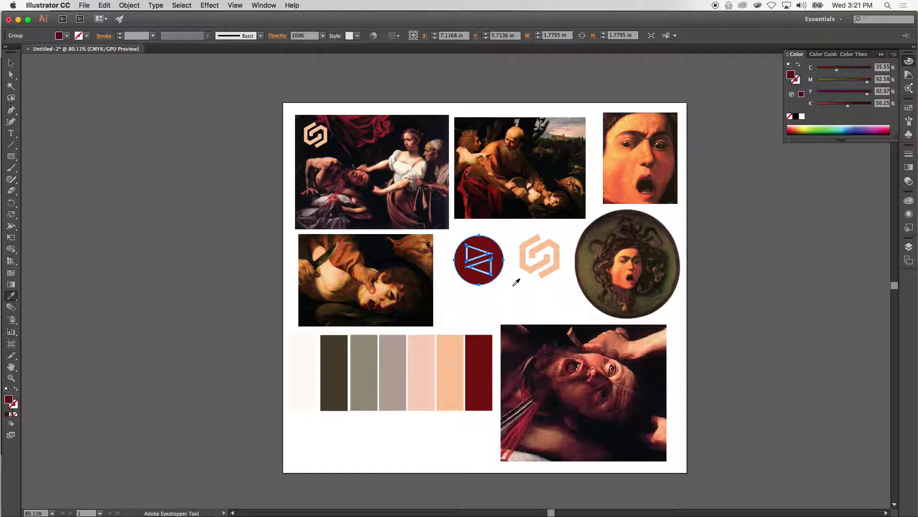
# Step: Shrink the dark red circular icon to about 1.19 in, place it in the upper-left corner of the Holofernes detail and deselect it
pyautogui.press('super')
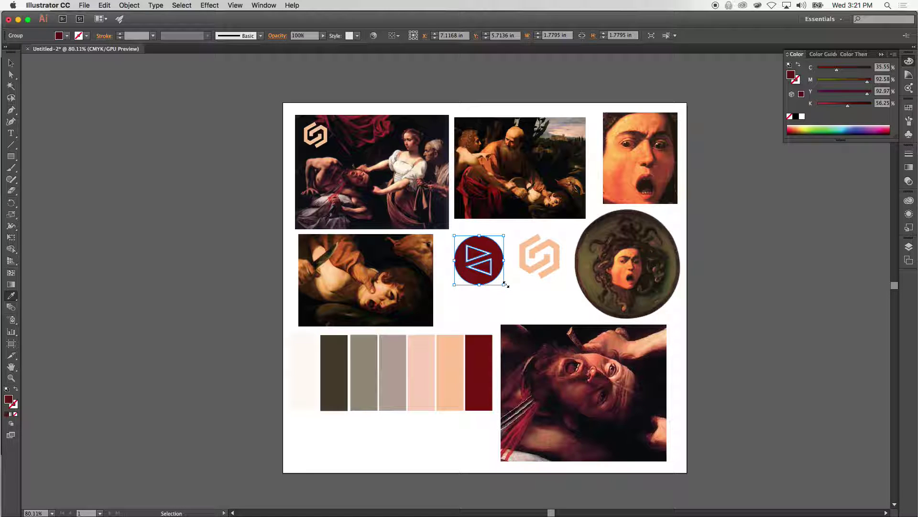
pyautogui.moveTo(505, 285)
pyautogui.mouseDown()
pyautogui.moveTo(486, 265)
pyautogui.moveTo(481, 237)
pyautogui.moveTo(538, 311)
pyautogui.moveTo(541, 357)
pyautogui.moveTo(532, 342)
pyautogui.mouseUp()
pyautogui.moveTo(538, 355); pyautogui.dragTo(546, 364)
pyautogui.click(485, 283)
pyautogui.press('i')
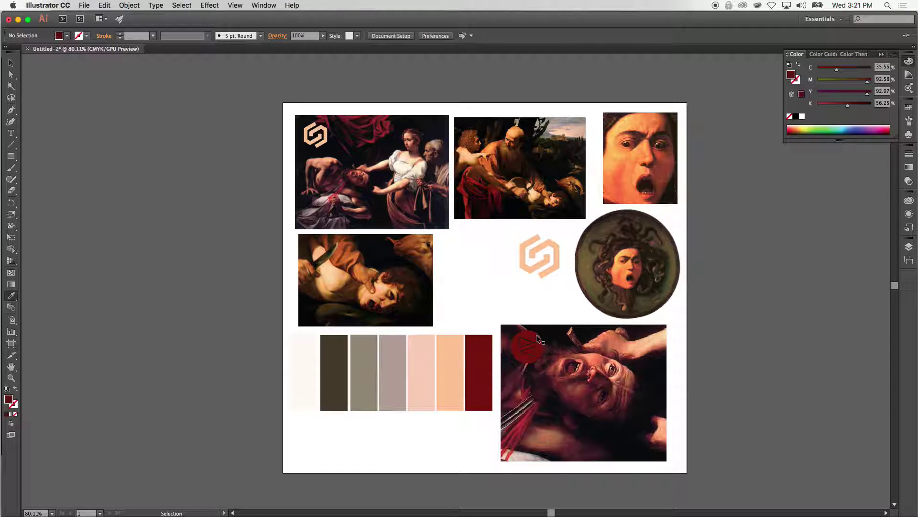
pyautogui.keyDown('super'); pyautogui.click(538, 340); pyautogui.keyUp('super')
pyautogui.moveTo(540, 341); pyautogui.dragTo(485, 269)
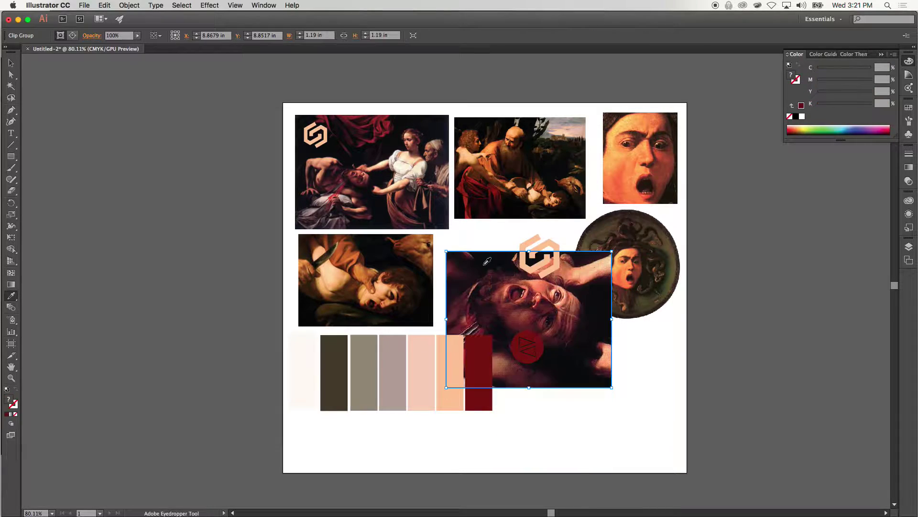
pyautogui.press('super+z')
pyautogui.keyDown('super'); pyautogui.click(539, 344); pyautogui.keyUp('super')
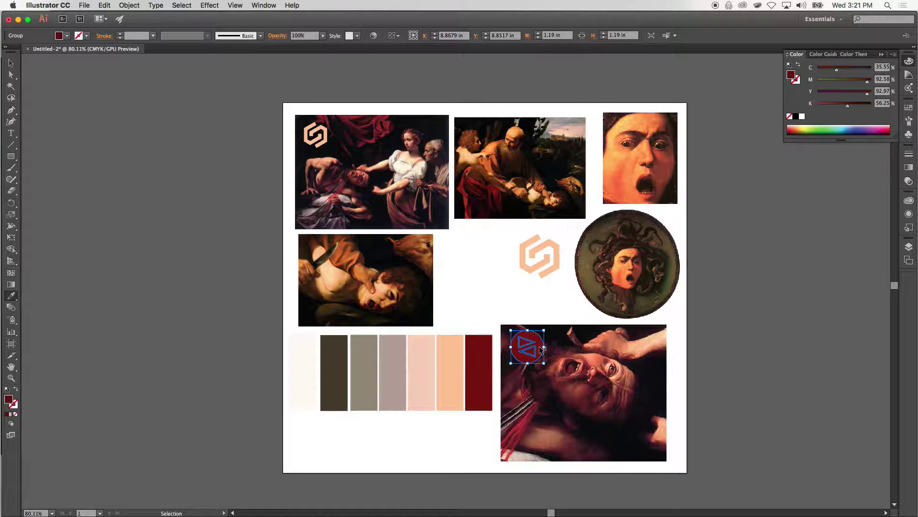
pyautogui.moveTo(540, 344)
pyautogui.mouseDown()
pyautogui.moveTo(488, 286)
pyautogui.moveTo(516, 312)
pyautogui.mouseUp()
pyautogui.press('super+z')
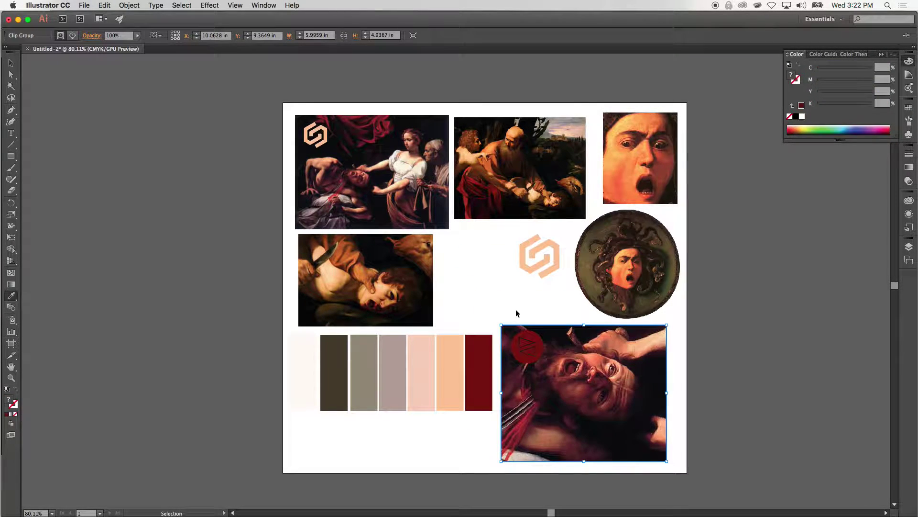
# Step: Move the dark red circular icon off the Holofernes detail into the empty space beside the Isaac detail
pyautogui.keyDown('super'); pyautogui.click(539, 347); pyautogui.keyUp('super')
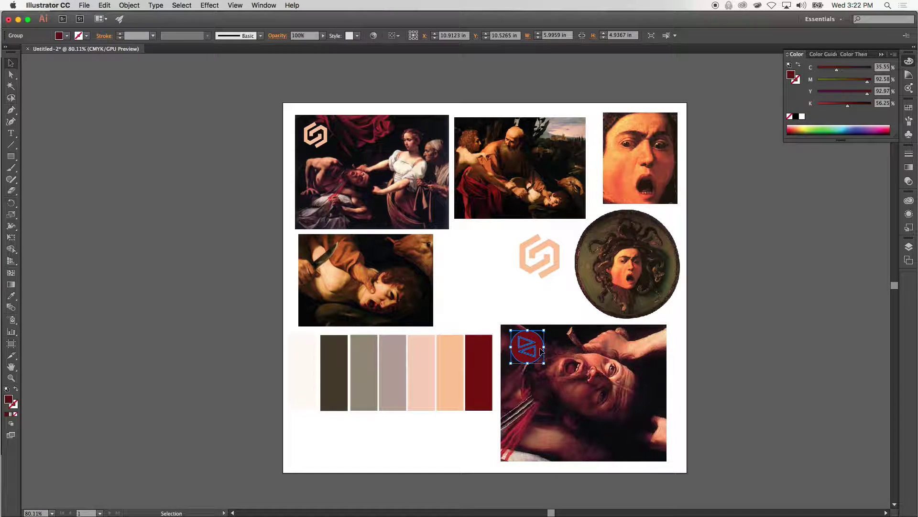
pyautogui.moveTo(539, 346); pyautogui.dragTo(480, 269)
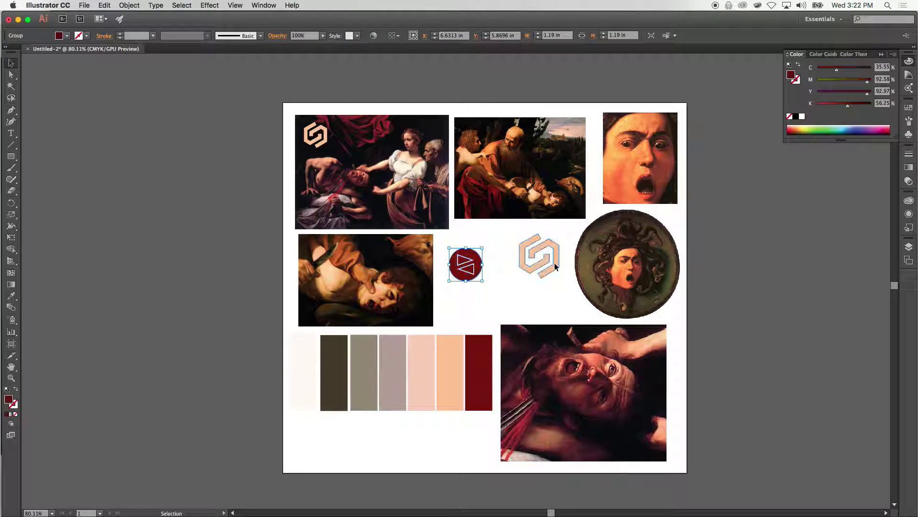
# Step: Recolor the larger hexagon icon with the palette's dark red, then shrink it into the Holofernes detail's upper-left corner and deselect it
pyautogui.click(555, 263)
pyautogui.press('i')
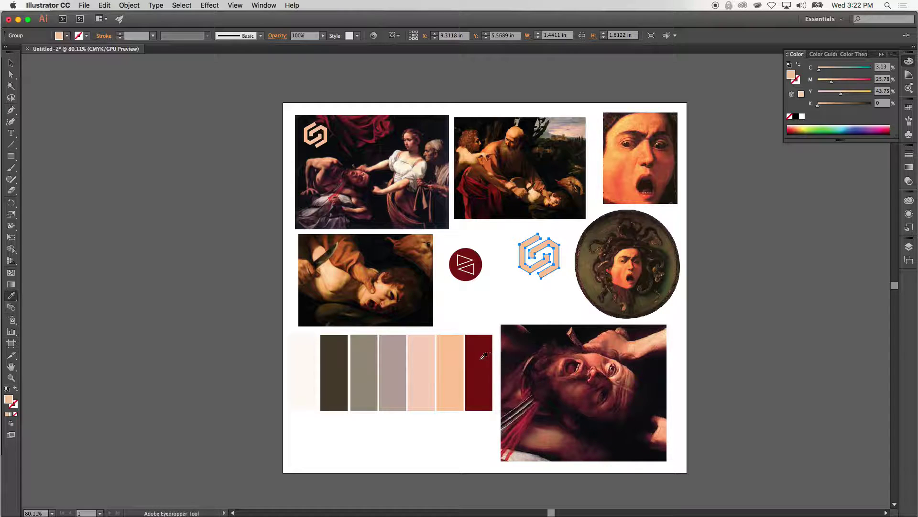
pyautogui.click(487, 357)
pyautogui.moveTo(552, 269); pyautogui.dragTo(541, 366)
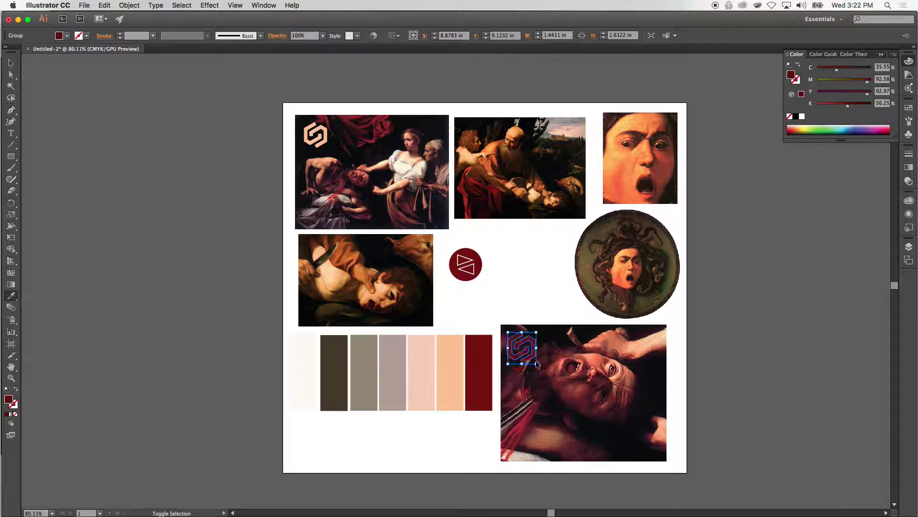
pyautogui.keyDown('super'); pyautogui.click(528, 262); pyautogui.keyUp('super')
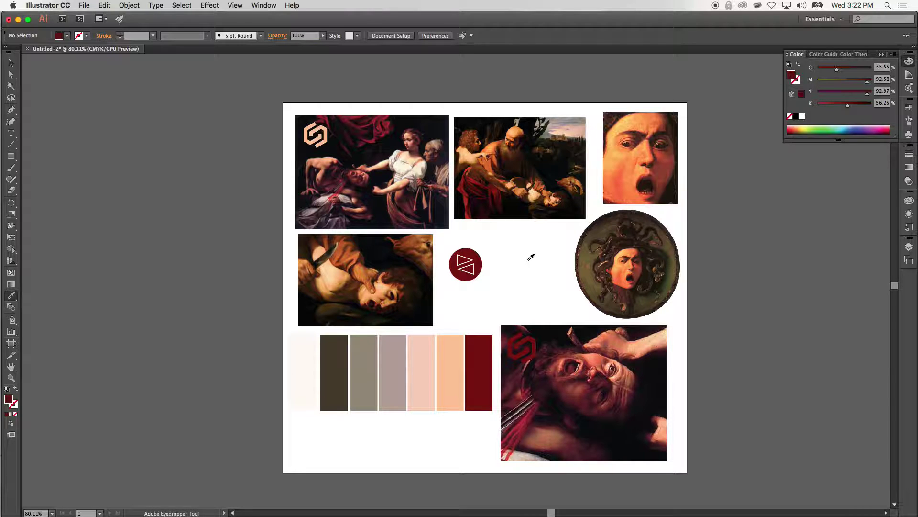
# Step: Switch to Chrome and open the Web Design 1 site at rescuethepresent.net/webdesign/ in a new tab
pyautogui.press('super+Tab')
pyautogui.press('super+Tab')
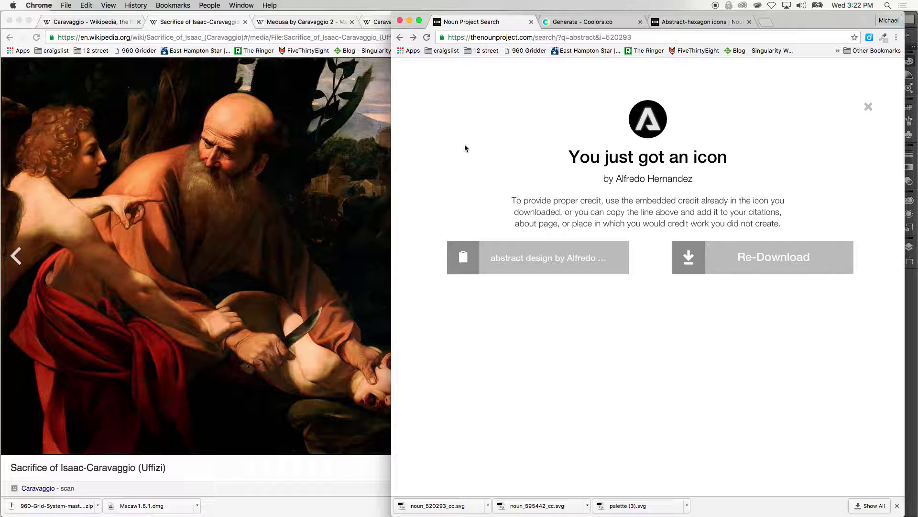
pyautogui.click(768, 28)
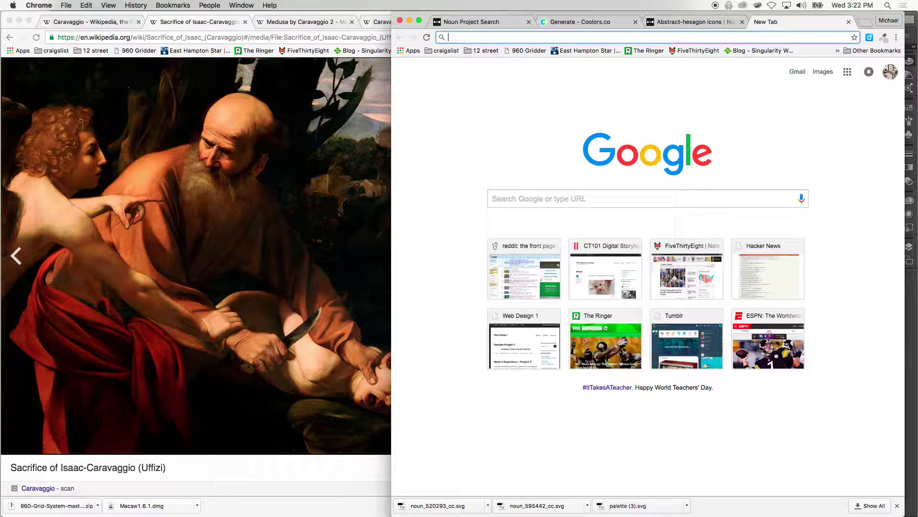
pyautogui.write('w')
pyautogui.press('BackSpace')
pyautogui.press('BackSpace')
pyautogui.write('rescuethepresent.net/webdesign/')
pyautogui.press('Down')
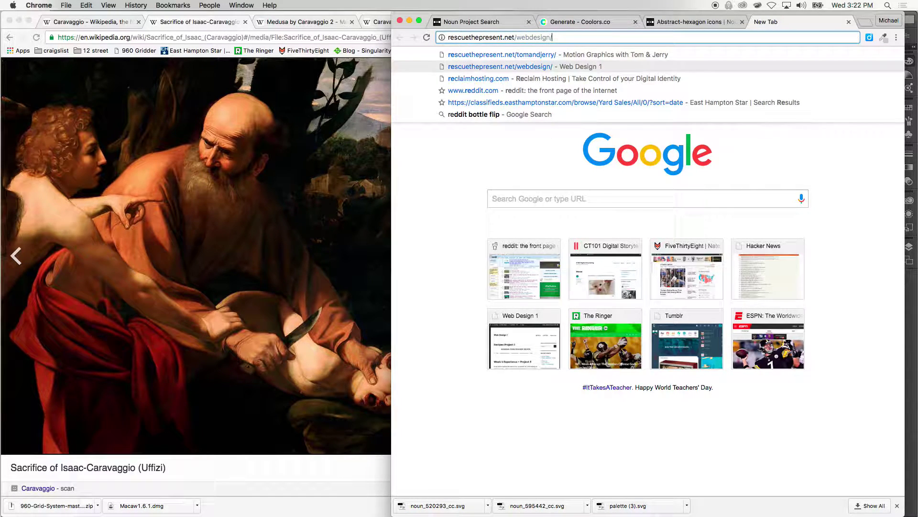
pyautogui.press('Return')
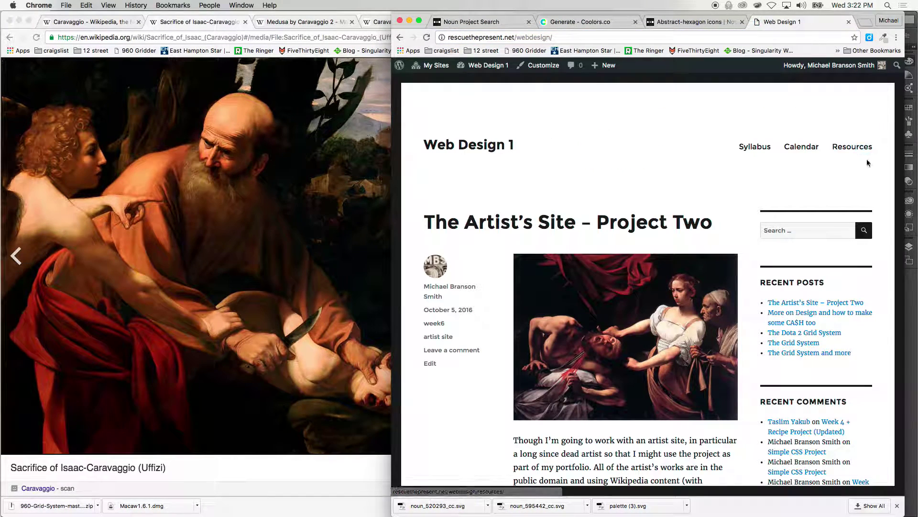
# Step: Open the course site's Resources page and follow the femmebot.github.io/google-type link under Design Sites
pyautogui.click(852, 147)
pyautogui.scroll(-5, 623, 240)
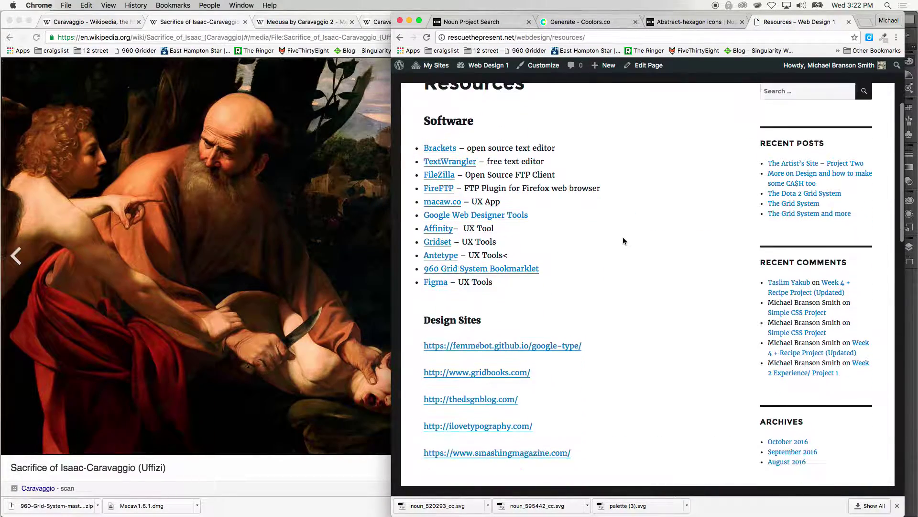
pyautogui.scroll(-2, 623, 237)
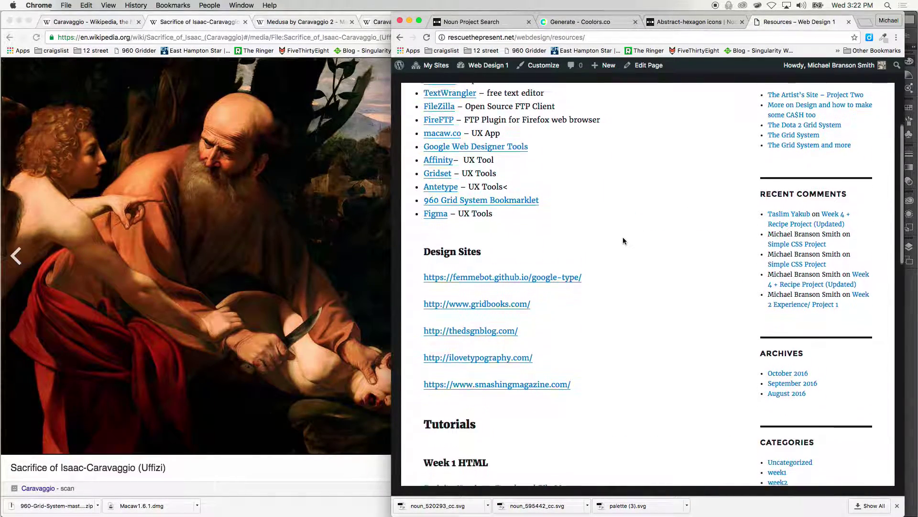
pyautogui.click(516, 252)
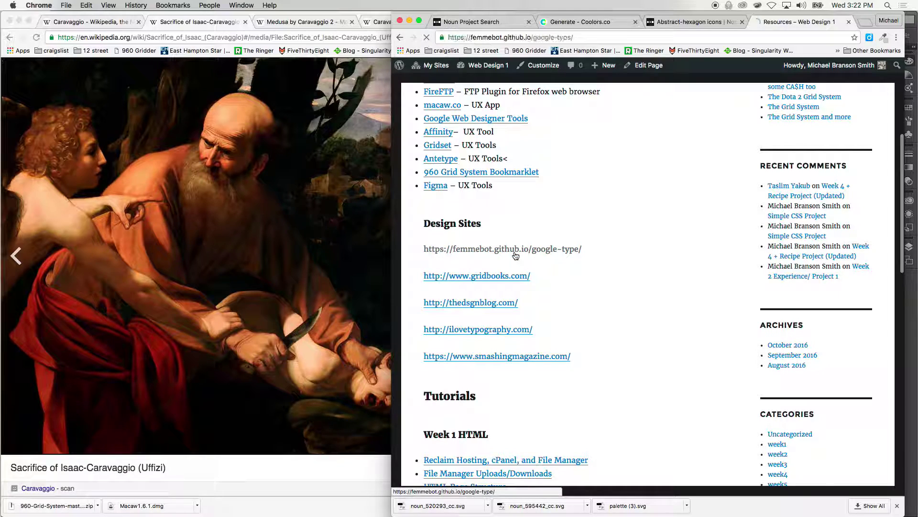
# Step: Examine the Google Fonts pairings in the Aesop's Fables samples, down to the Wolves, the Sheep and the Ram
pyautogui.scroll(-1, 772, 263)
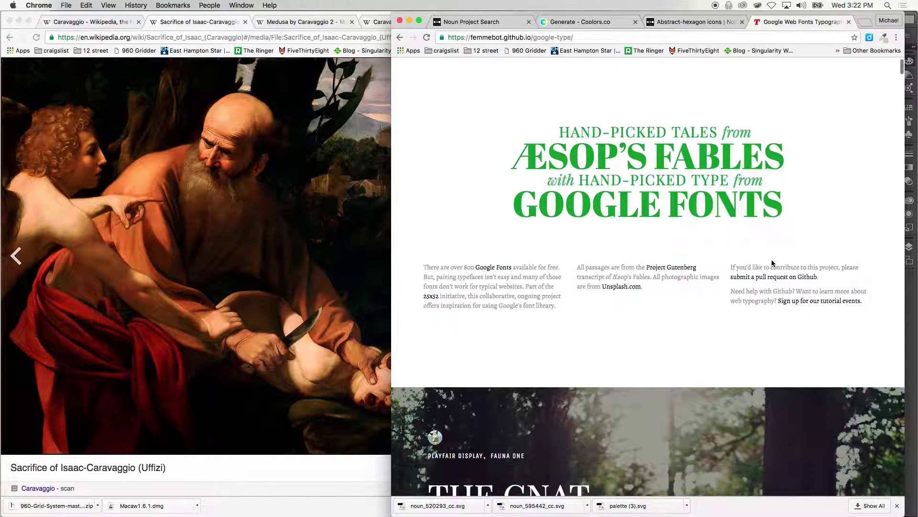
pyautogui.scroll(-7, 622, 259)
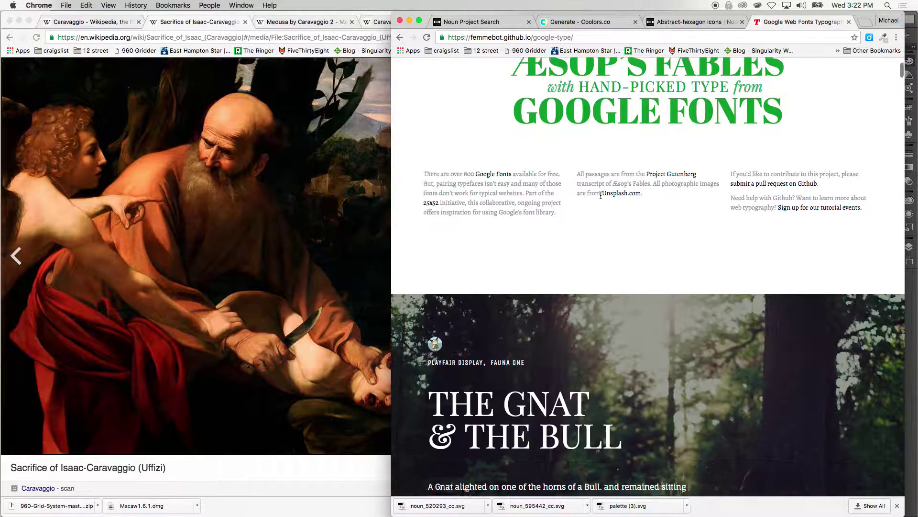
pyautogui.scroll(-20, 515, 253)
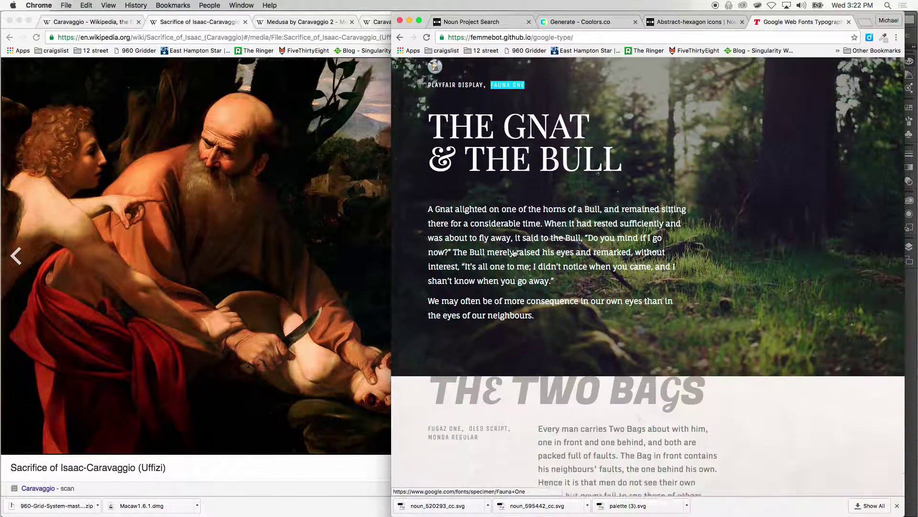
pyautogui.scroll(-20, 515, 253)
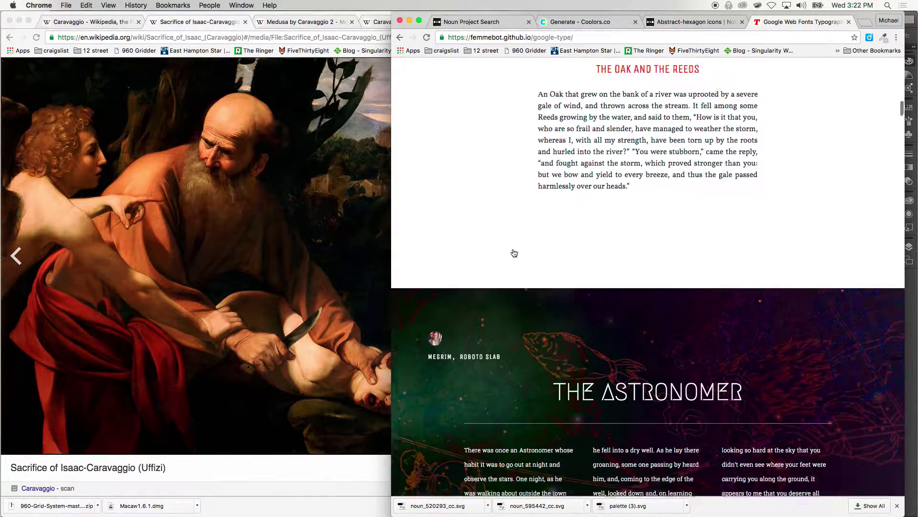
pyautogui.scroll(-20, 514, 253)
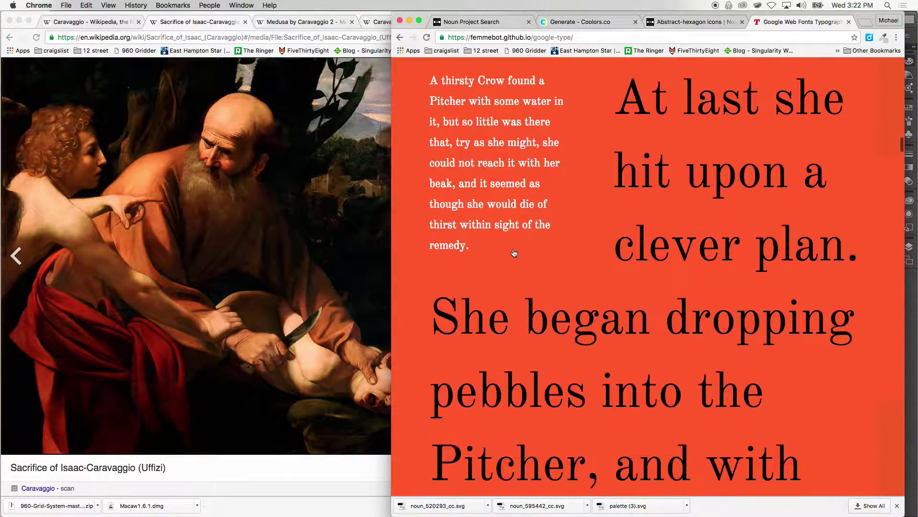
pyautogui.scroll(-20, 514, 252)
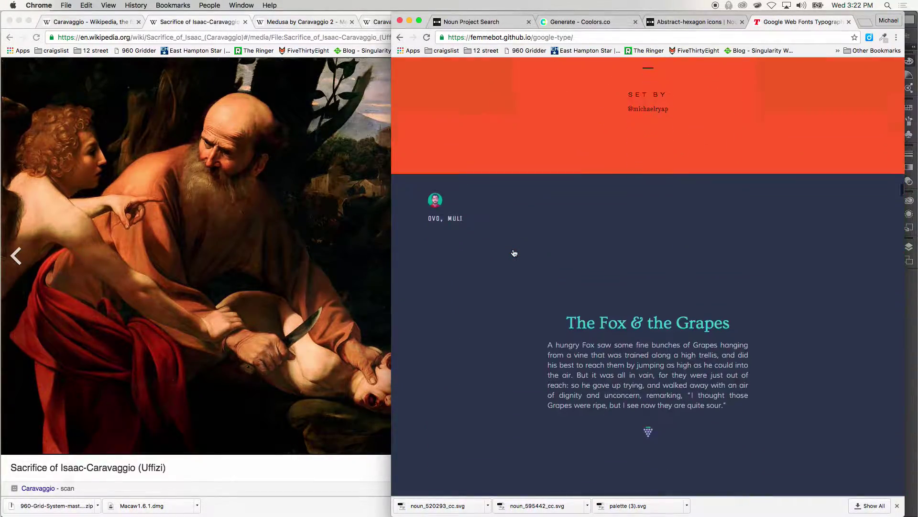
pyautogui.scroll(-20, 514, 253)
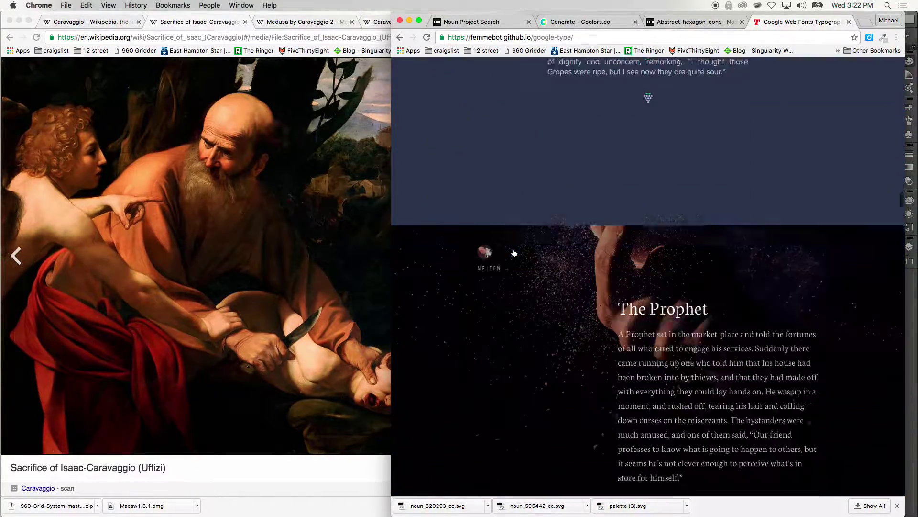
pyautogui.scroll(-8, 514, 253)
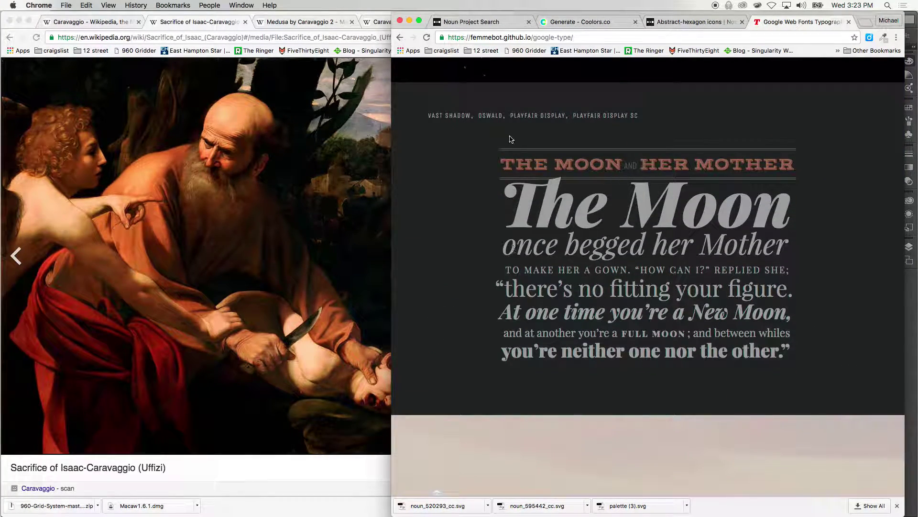
pyautogui.scroll(-12, 511, 140)
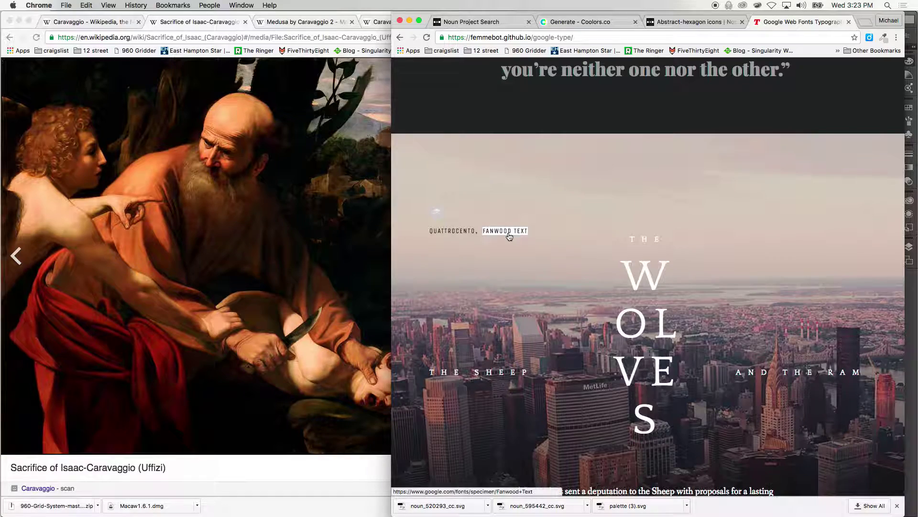
pyautogui.scroll(-4, 509, 235)
pyautogui.scroll(1, 509, 237)
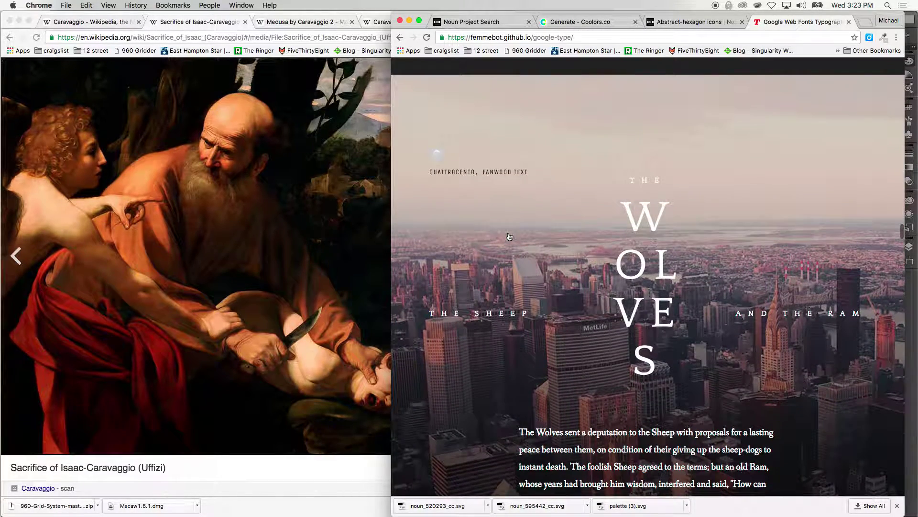
pyautogui.scroll(-1, 553, 217)
# Step: Open the Fanwood Text and Quattrocento specimen pages in new tabs from the Wolves sample, and bring up Fanwood Text
pyautogui.keyDown('super'); pyautogui.click(506, 151); pyautogui.keyUp('super')
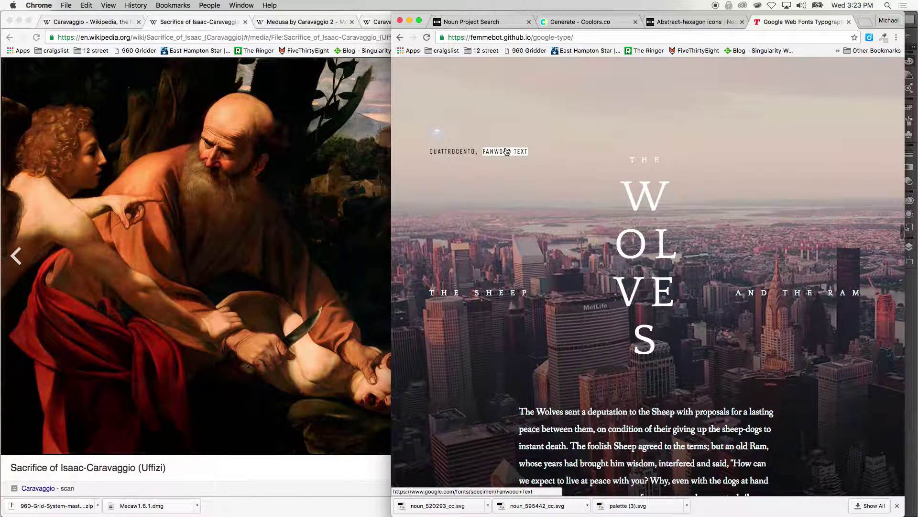
pyautogui.keyDown('super'); pyautogui.click(466, 163); pyautogui.keyUp('super')
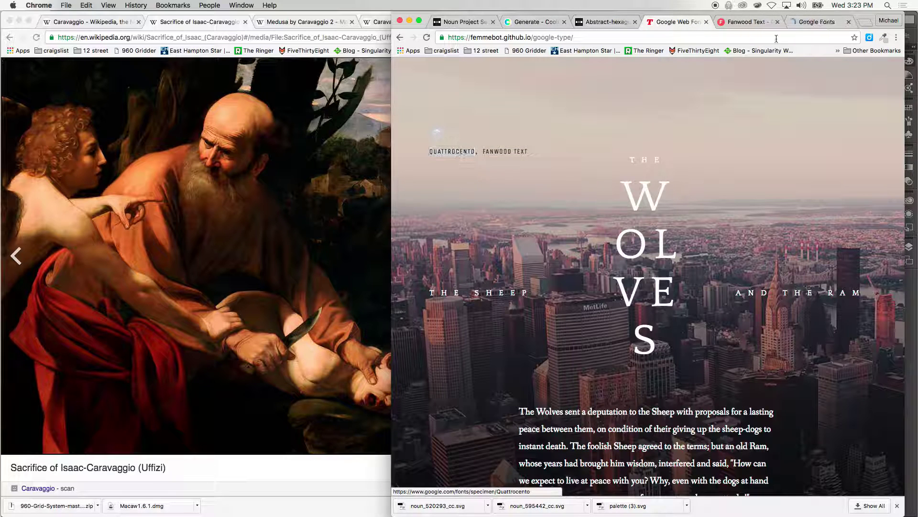
pyautogui.click(758, 23)
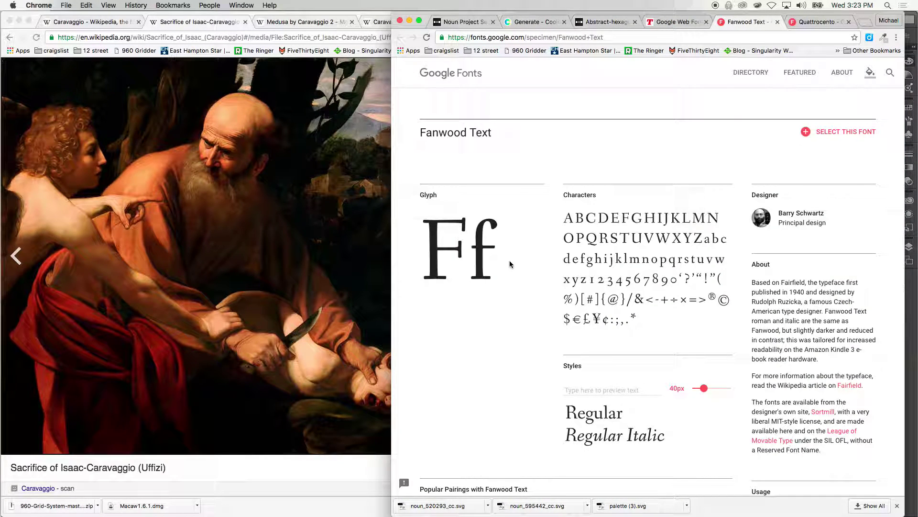
# Step: Review the Fanwood Text specimen page and capture a screenshot of the font name and its Ff glyph
pyautogui.scroll(-5, 483, 313)
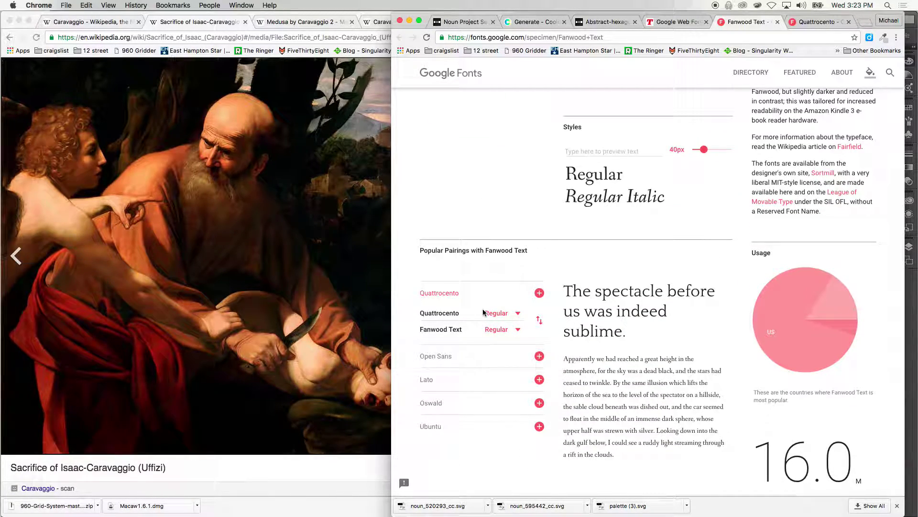
pyautogui.scroll(4, 483, 313)
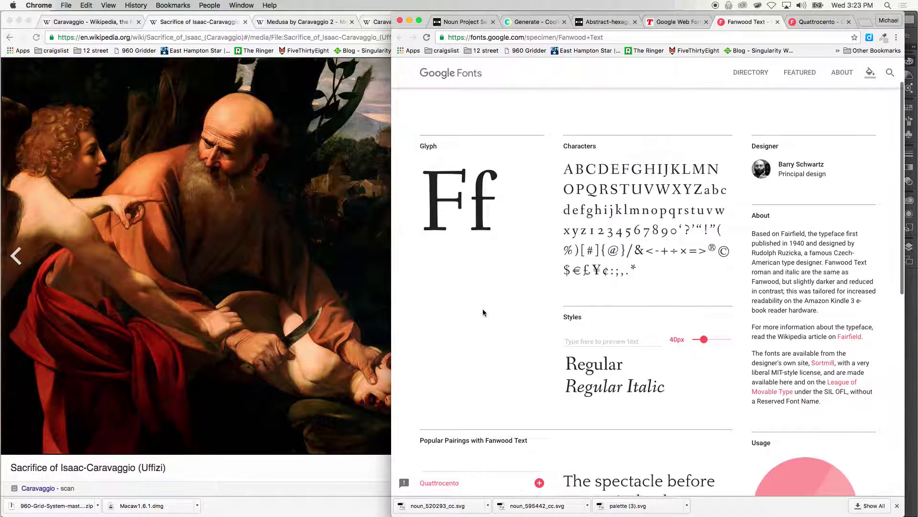
pyautogui.scroll(1, 487, 276)
pyautogui.press('super+shift+4')
pyautogui.moveTo(413, 127); pyautogui.dragTo(550, 313)
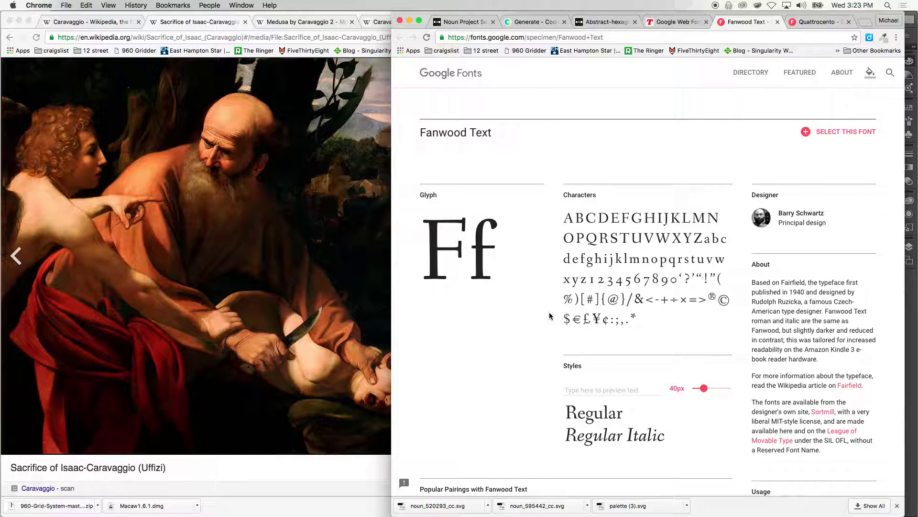
# Step: Bring up the Quattrocento specimen page and capture a screenshot of the font name and its Qq glyph
pyautogui.click(811, 26)
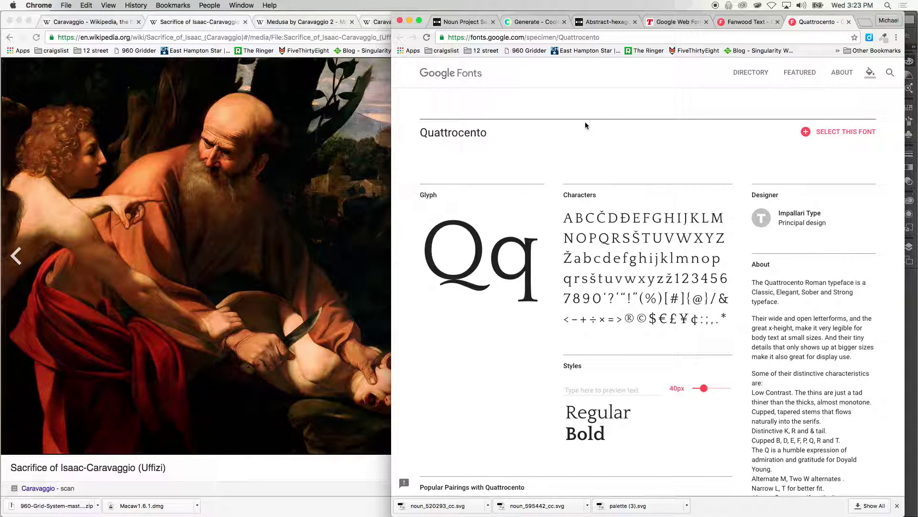
pyautogui.press('super+shift+4')
pyautogui.moveTo(412, 122); pyautogui.dragTo(560, 325)
# Step: Place both new font screenshots from the Desktop folder in Finder onto the Illustrator pasteboard beside the artboard
pyautogui.press('super+Tab')
pyautogui.press('super+Tab')
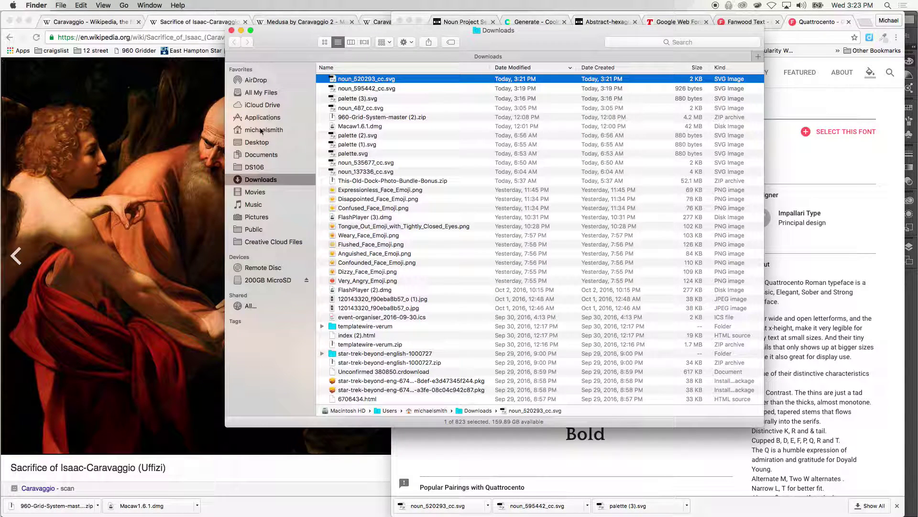
pyautogui.click(258, 142)
pyautogui.click(380, 79)
pyautogui.keyDown('shift'); pyautogui.click(377, 89); pyautogui.keyUp('shift')
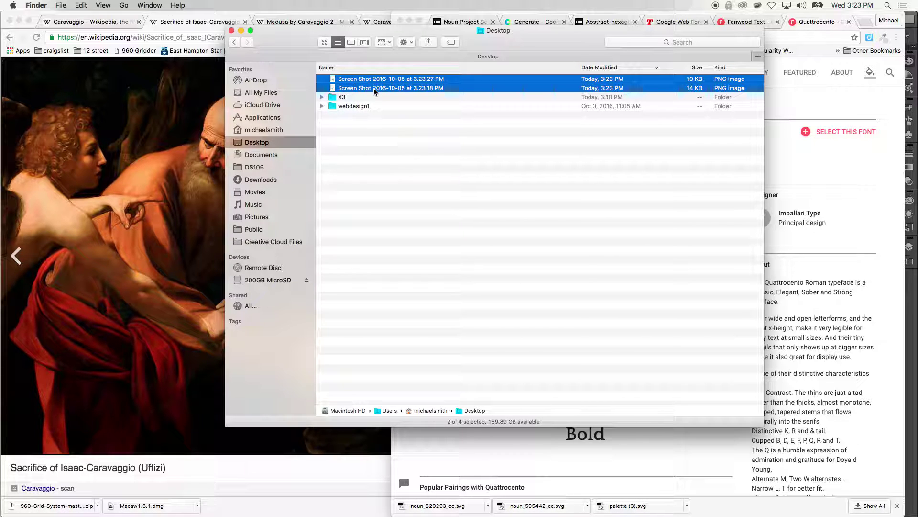
pyautogui.press('super+Tab')
pyautogui.press('super+Tab')
pyautogui.press('super+Tab')
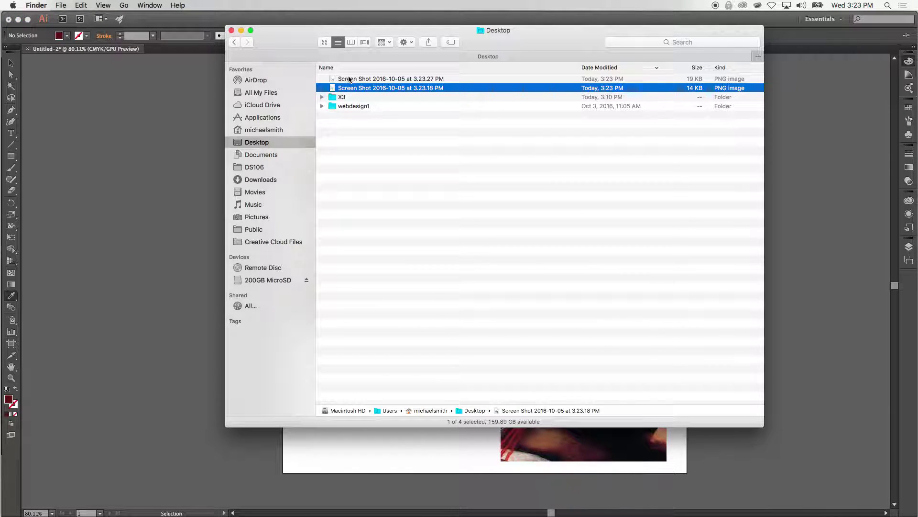
pyautogui.keyDown('super'); pyautogui.click(349, 79); pyautogui.keyUp('super')
pyautogui.moveTo(349, 79); pyautogui.dragTo(193, 205)
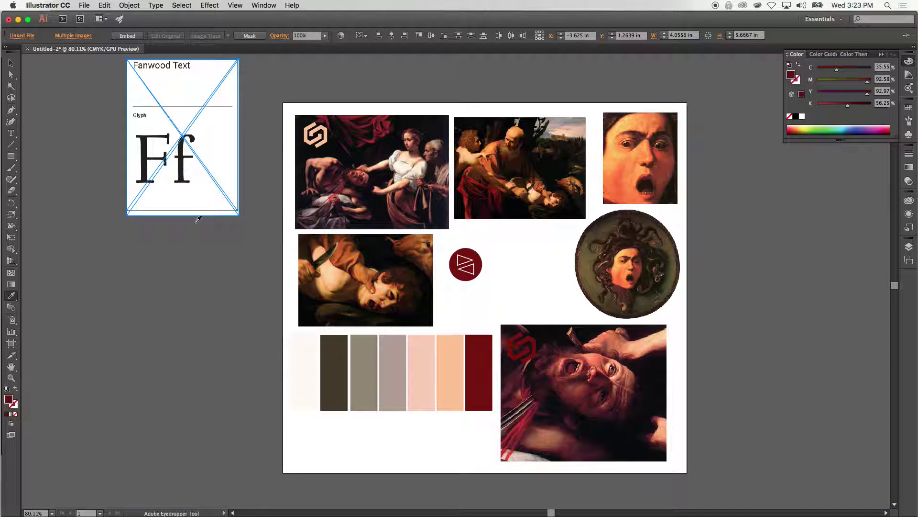
# Step: Move the Fanwood Text screenshot between the circular icon and the Medusa shield, and shrink it to fit the gap
pyautogui.press('v')
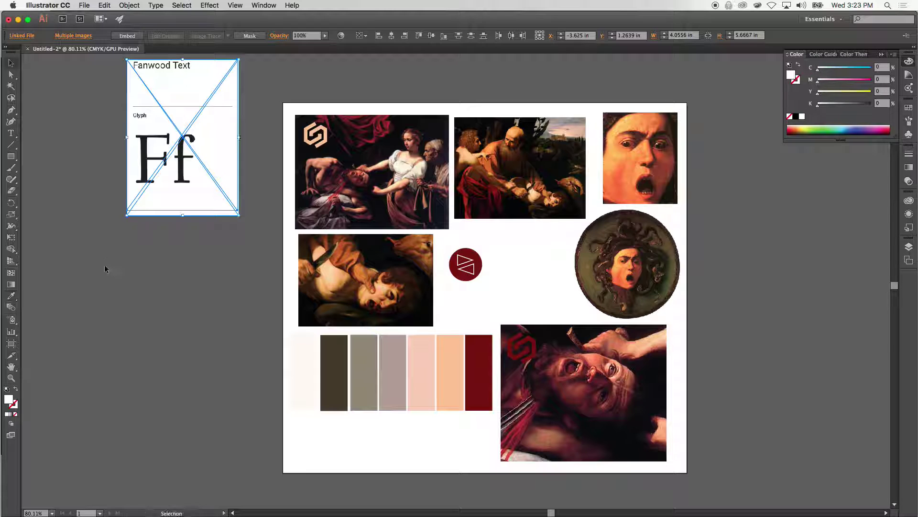
pyautogui.click(105, 278)
pyautogui.moveTo(193, 120); pyautogui.dragTo(540, 284)
pyautogui.moveTo(581, 223); pyautogui.dragTo(555, 250)
# Step: Shrink the Quattrocento screenshot to about 1.78 by 2.49 in and place it below the palette row's light end
pyautogui.click(220, 113)
pyautogui.moveTo(239, 59); pyautogui.dragTo(176, 111)
pyautogui.moveTo(166, 178); pyautogui.dragTo(328, 456)
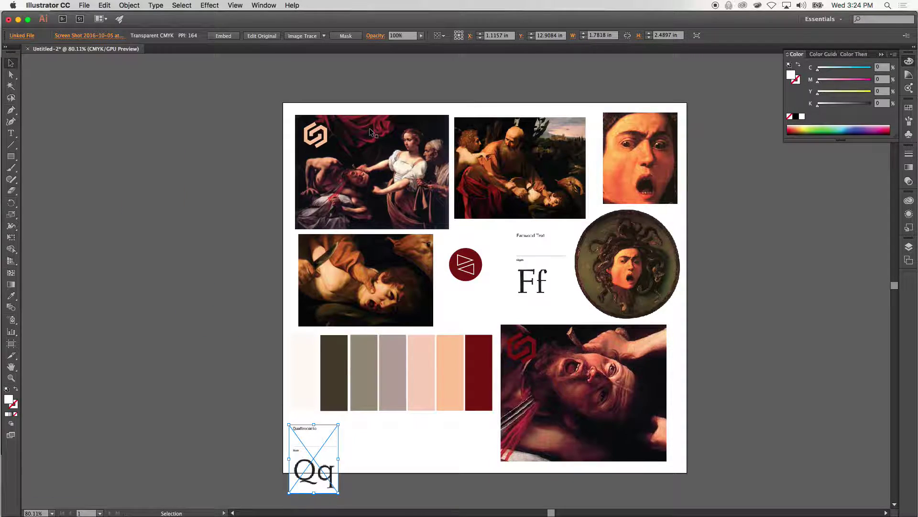
# Step: Examine the mood board up close, comparing the Holofernes and Isaac paintings with the icons and type sample
pyautogui.scroll(5, 370, 128)
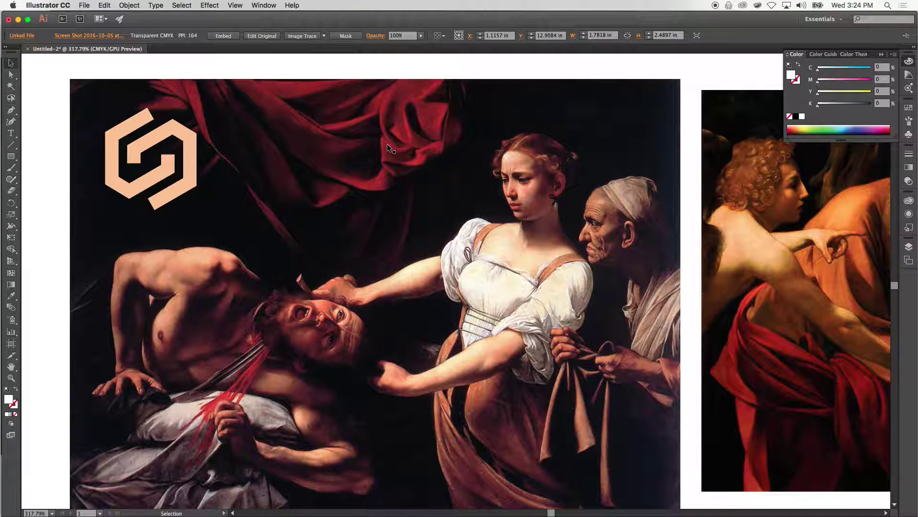
pyautogui.hscroll(5, 387, 143)
pyautogui.scroll(-2, 387, 143)
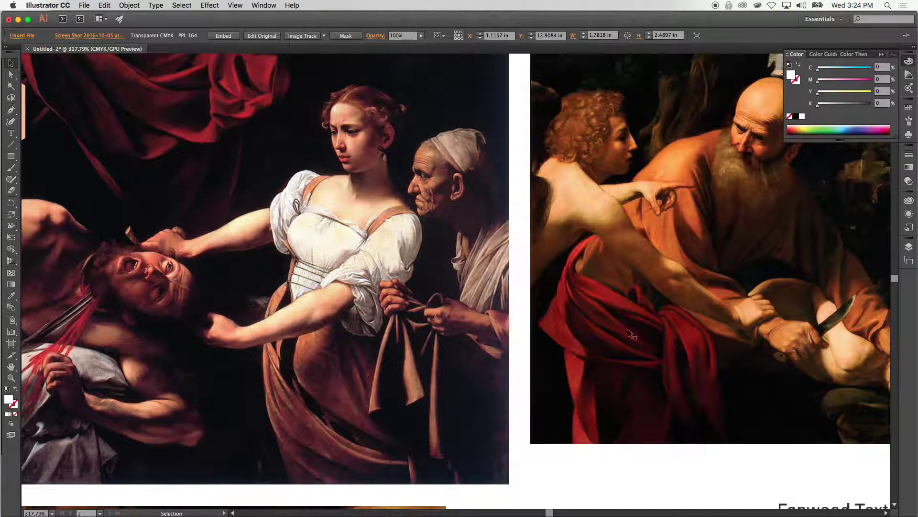
pyautogui.scroll(3, 619, 346)
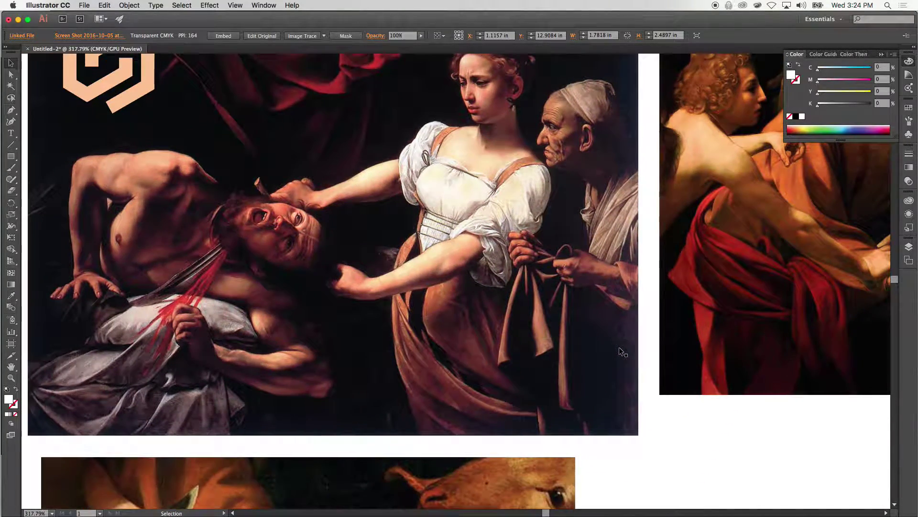
pyautogui.scroll(-5, 621, 352)
pyautogui.scroll(2, 620, 353)
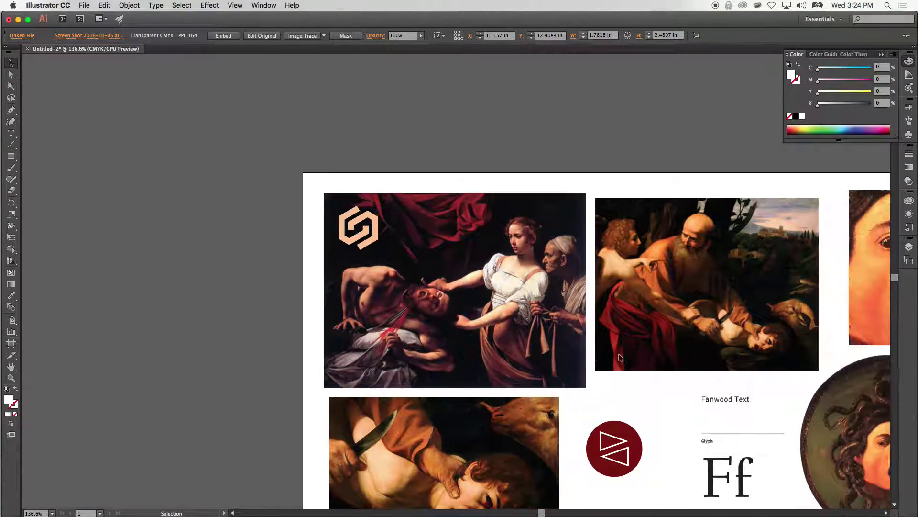
pyautogui.scroll(-5, 620, 356)
pyautogui.hscroll(4, 621, 356)
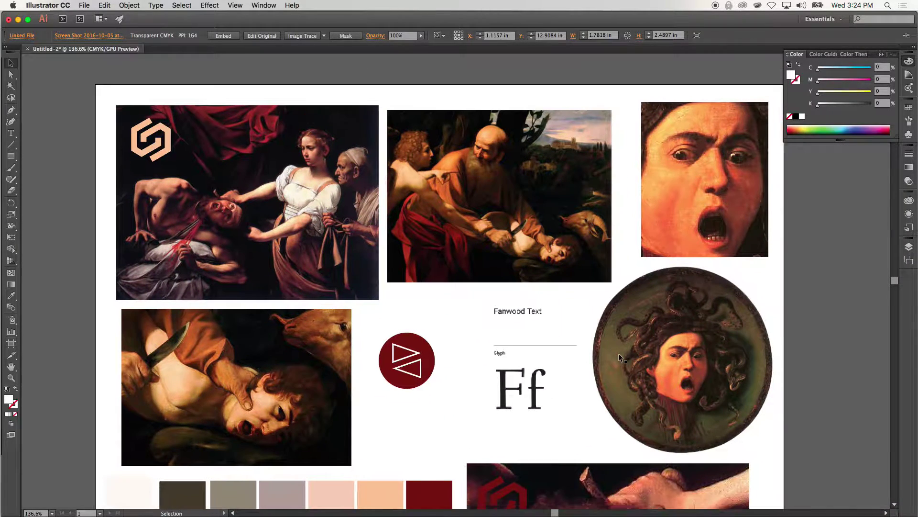
# Step: Start a Save for Web export of the mood board as PNG-24 with transparency turned off and a white matte
pyautogui.scroll(2, 611, 377)
pyautogui.hscroll(-2, 611, 377)
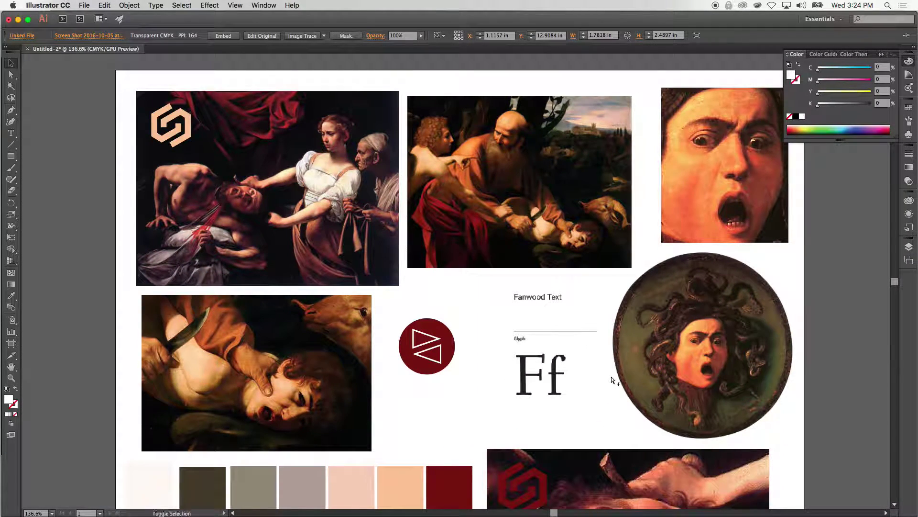
pyautogui.press('super+alt+shift+s')
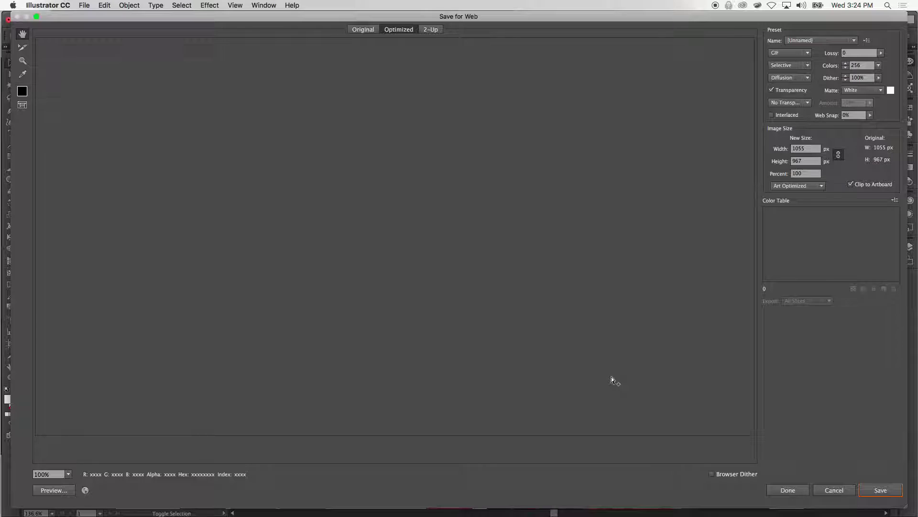
pyautogui.click(790, 53)
pyautogui.click(798, 96)
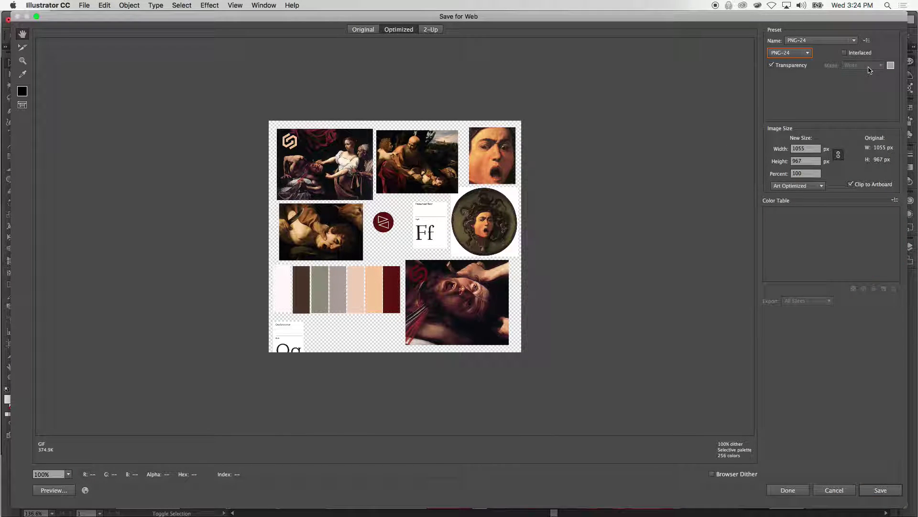
pyautogui.click(771, 65)
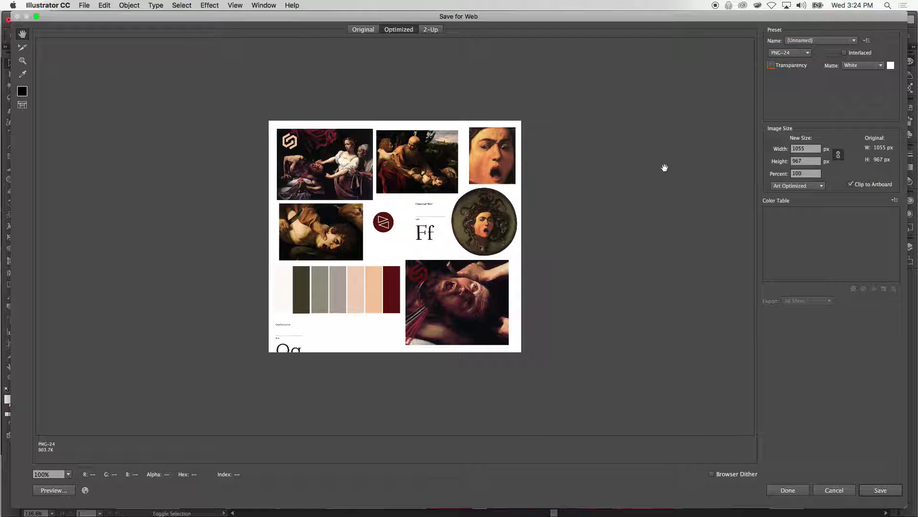
# Step: Save the optimized image in the layouts folder as "carravagio mood board"
pyautogui.click(880, 490)
pyautogui.write('carra')
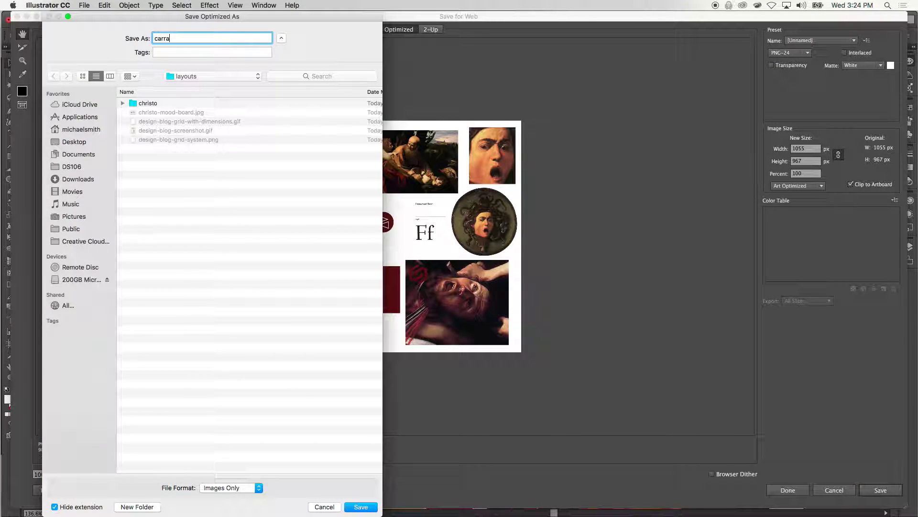
pyautogui.write('vagio mood board')
pyautogui.press('Return')
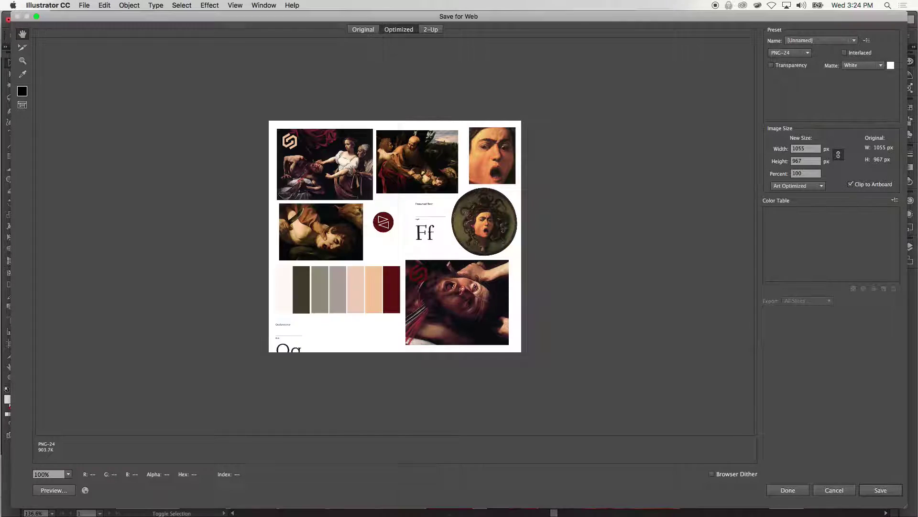
# Step: Switch to Chrome and open the exported carravagio-mood-board.png from the layouts folder
pyautogui.press('super+Tab')
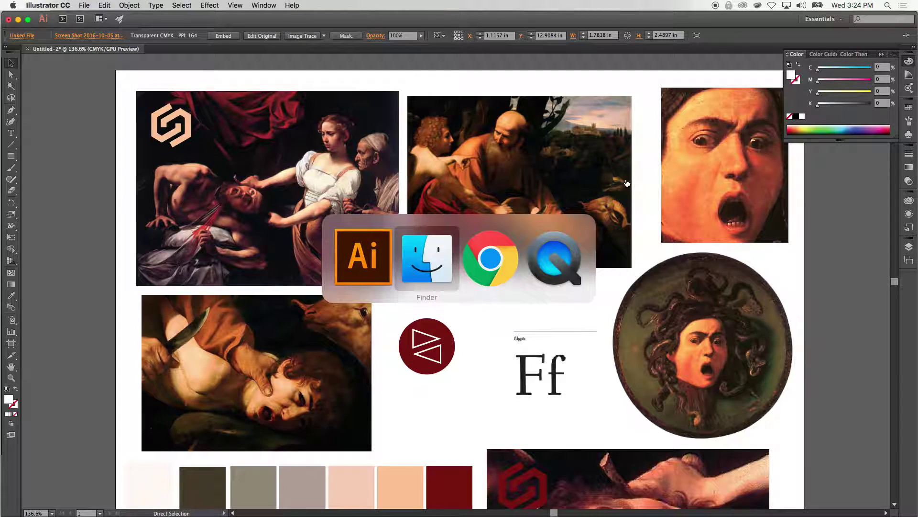
pyautogui.press('super+Tab')
pyautogui.press('super+o')
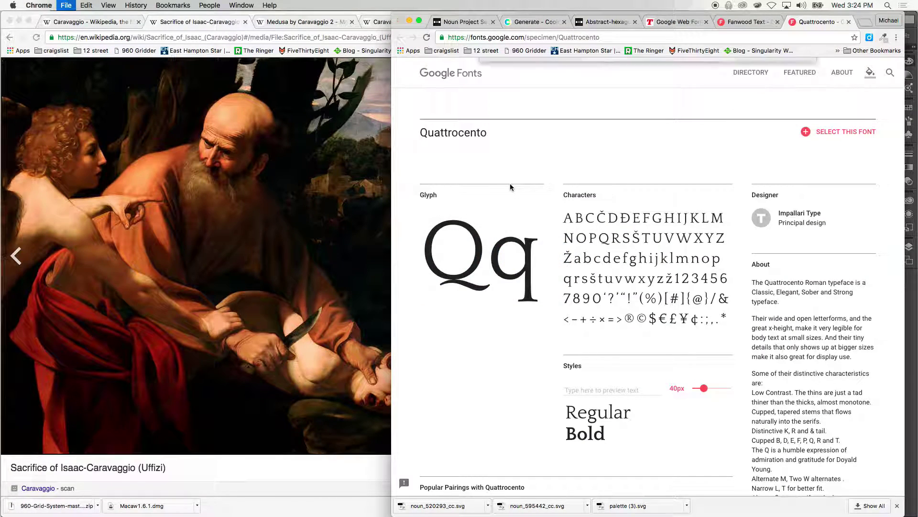
pyautogui.doubleClick(617, 92)
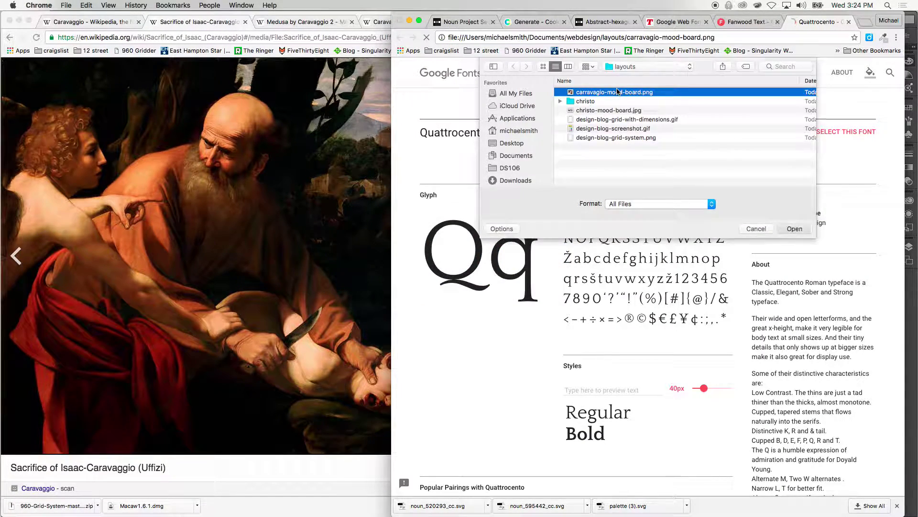